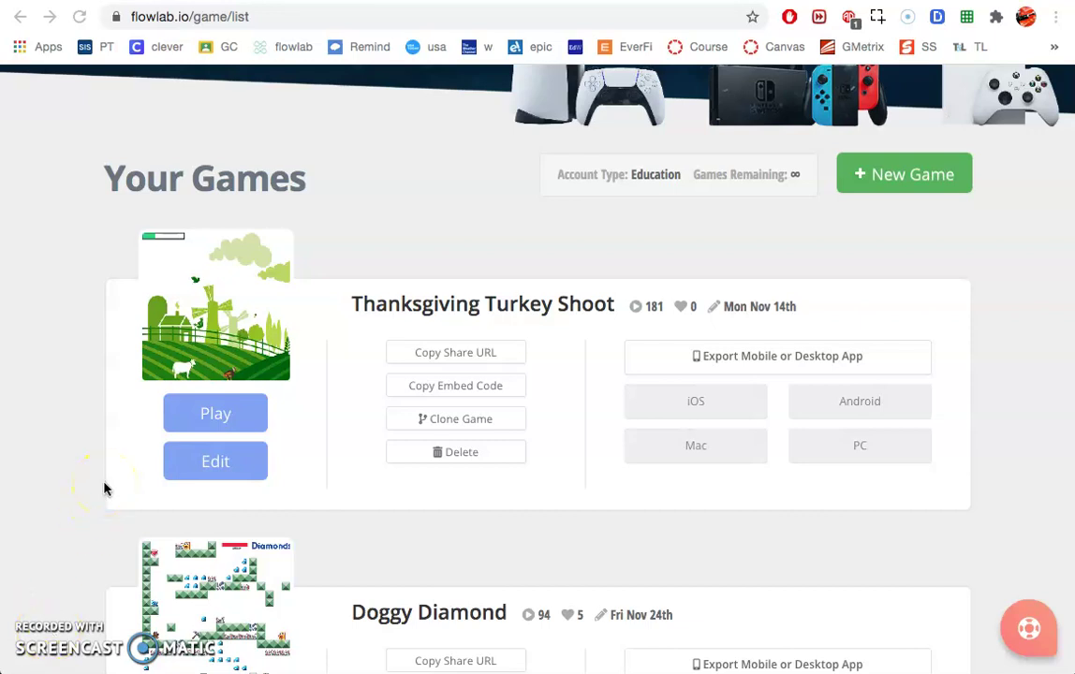
Step: Find Soccer Pong: One Player Version in Your Games and launch it with Play
{"action": "scroll", "coordinate": [102, 496], "scroll_direction": "down", "scroll_amount": 3}
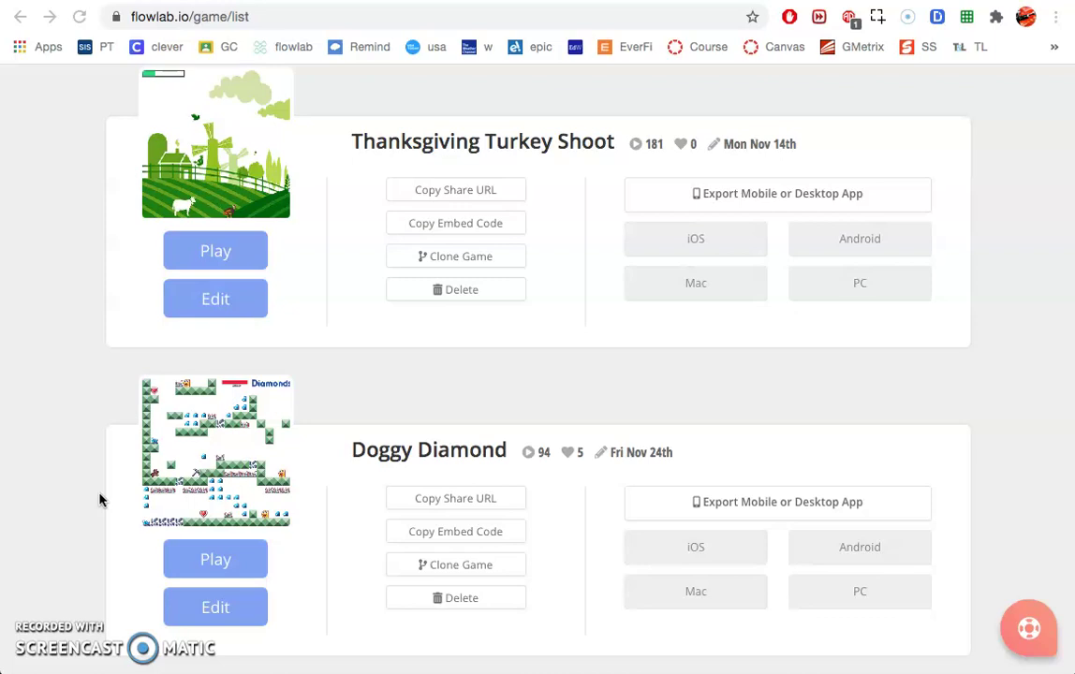
{"action": "scroll", "coordinate": [100, 499], "scroll_direction": "down", "scroll_amount": 10}
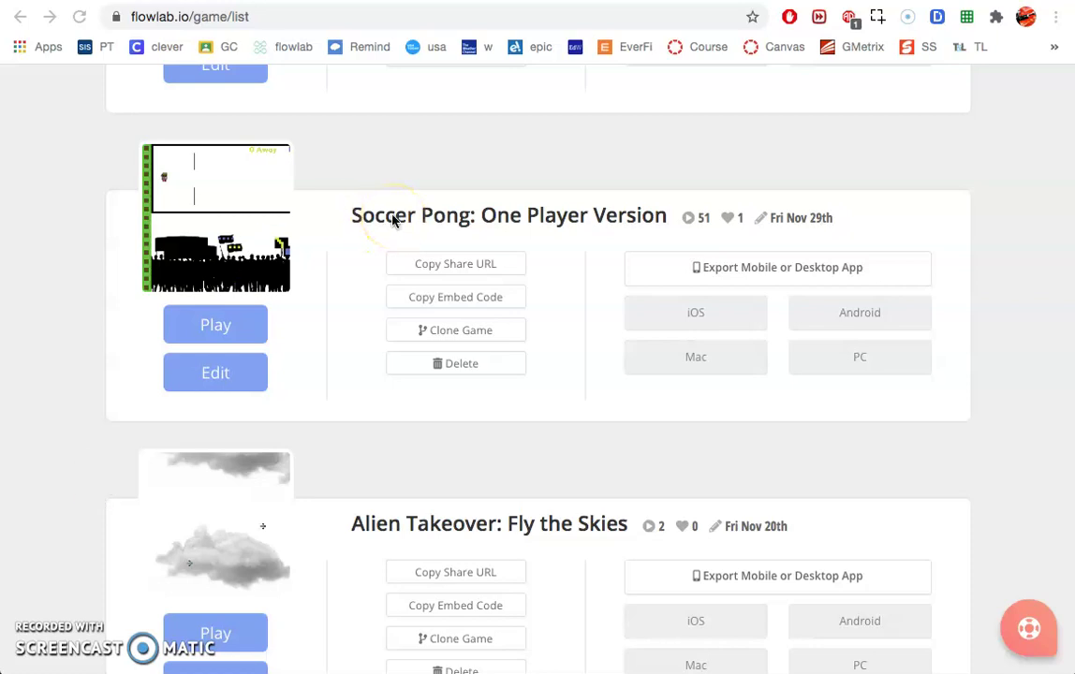
{"action": "scroll", "coordinate": [392, 219], "scroll_direction": "down", "scroll_amount": 8}
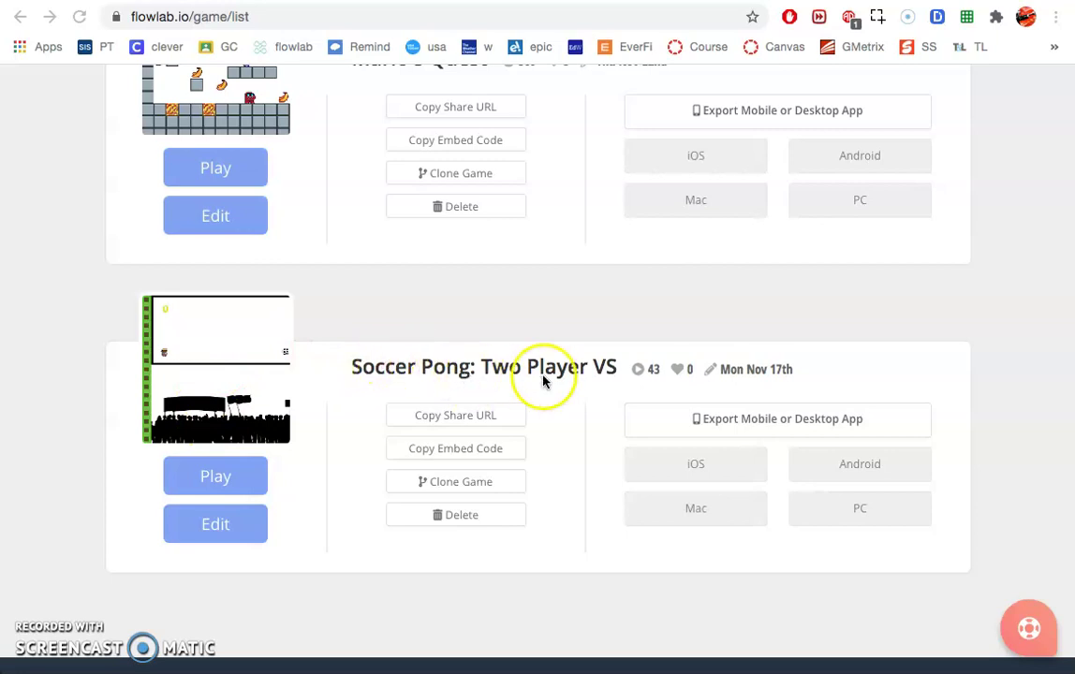
{"action": "scroll", "coordinate": [587, 374], "scroll_direction": "up", "scroll_amount": 10}
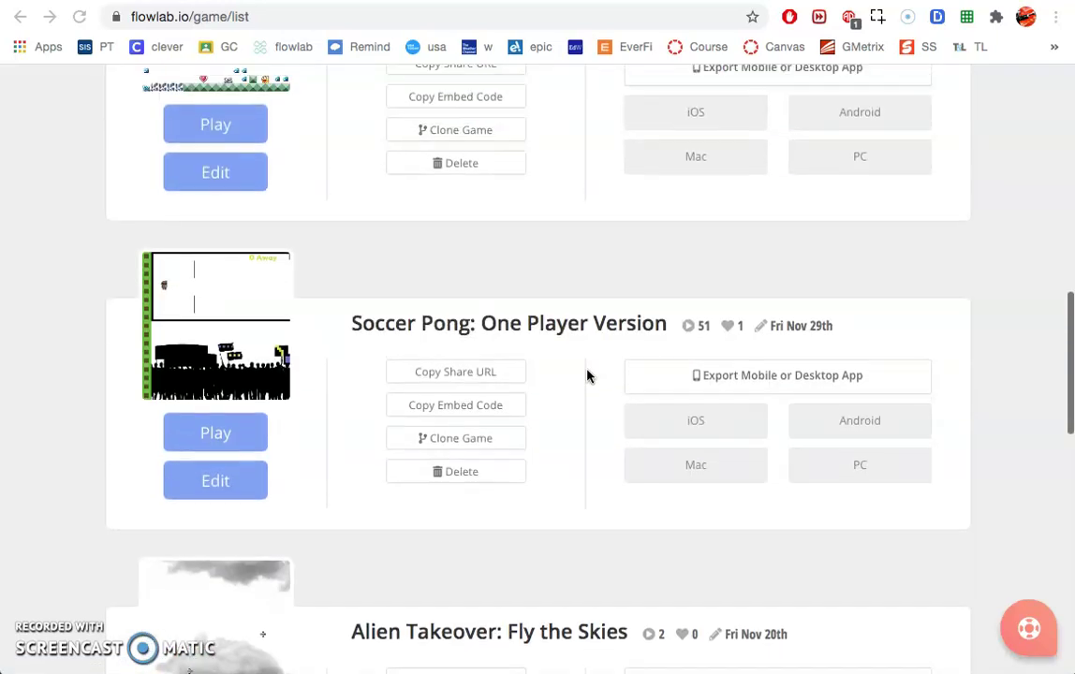
{"action": "scroll", "coordinate": [587, 374], "scroll_direction": "up", "scroll_amount": 1}
{"action": "left_click", "coordinate": [431, 398]}
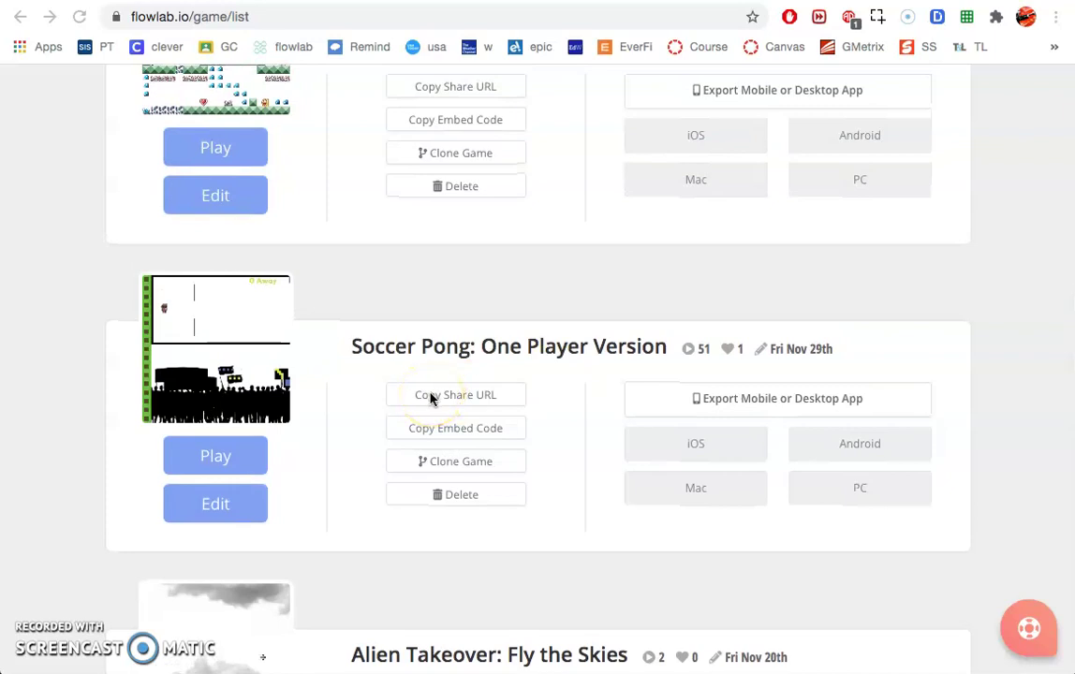
{"action": "left_click", "coordinate": [221, 456]}
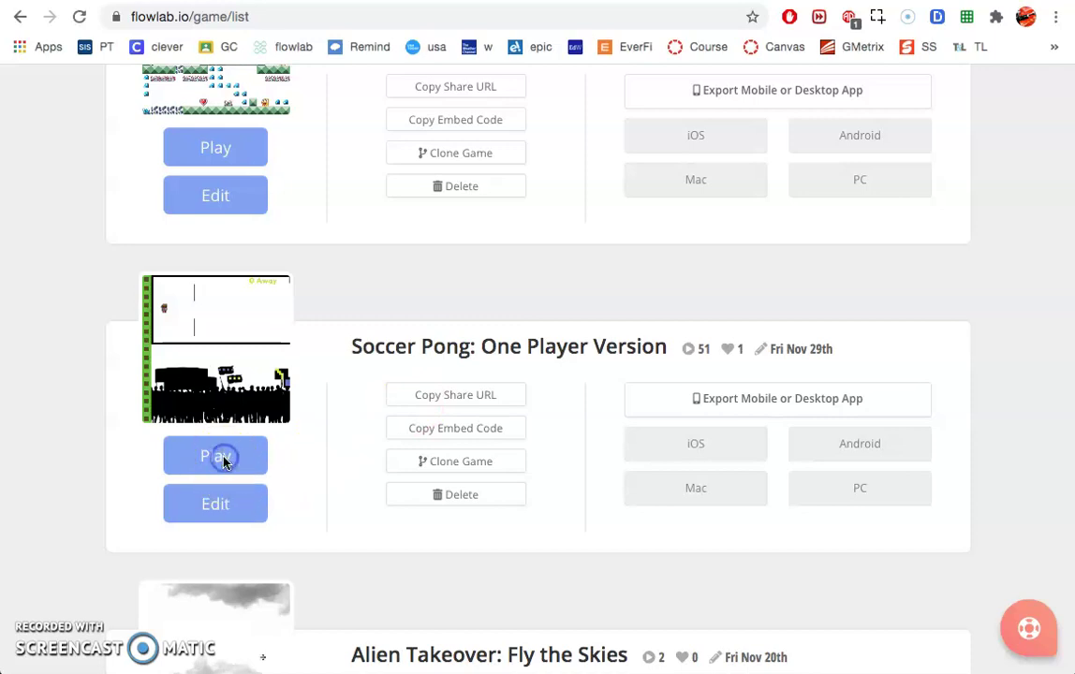
{"action": "left_click", "coordinate": [221, 458]}
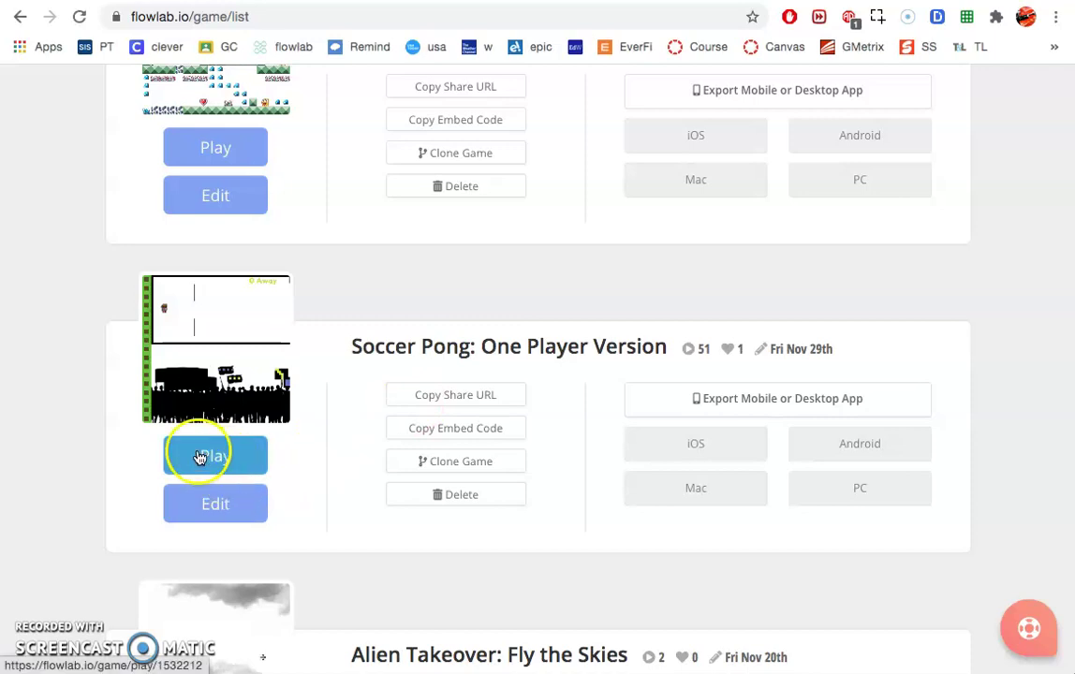
Step: Let Soccer Pong load, then bring its walled field up in the level editor
{"action": "left_click", "coordinate": [62, 413]}
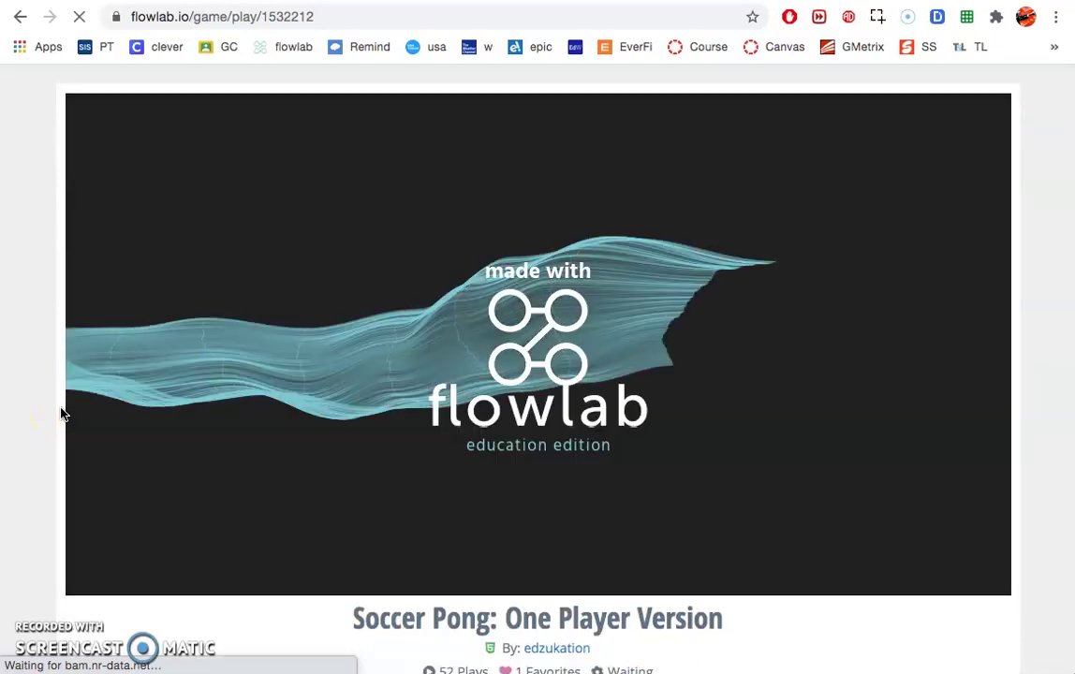
{"action": "left_click", "coordinate": [52, 421]}
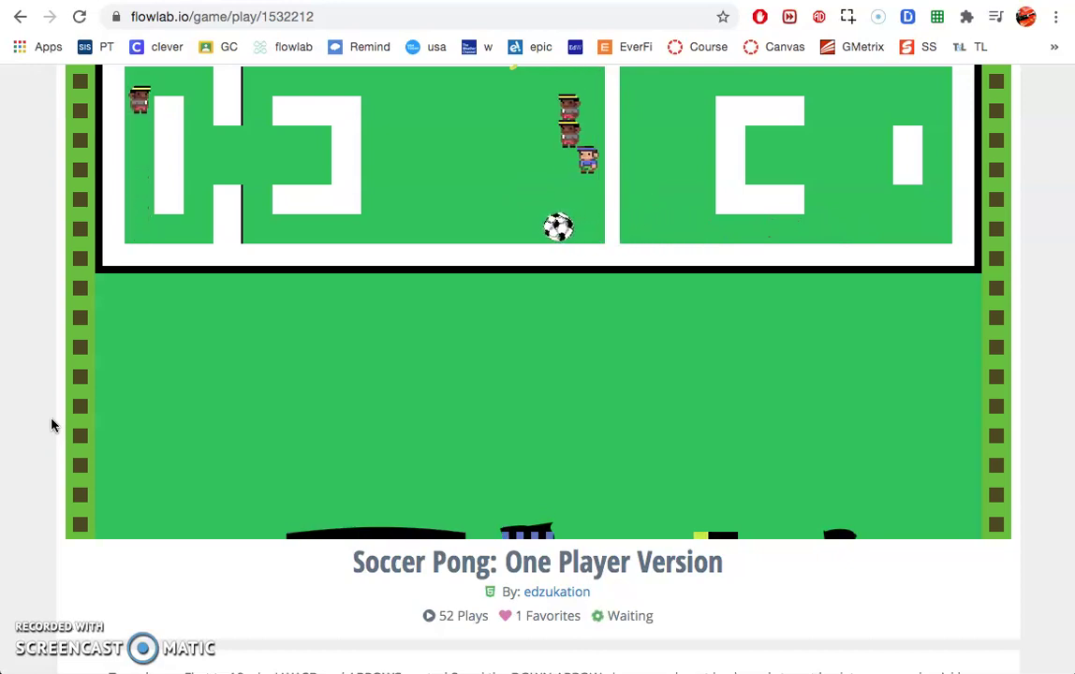
{"action": "scroll", "coordinate": [51, 426], "scroll_direction": "up", "scroll_amount": 1}
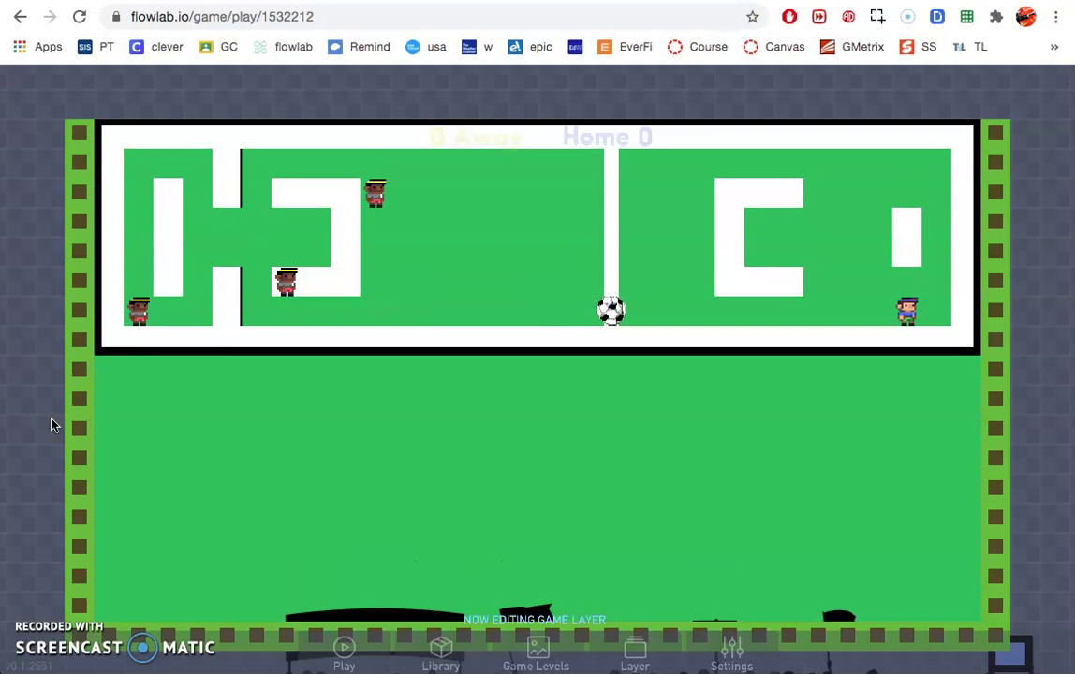
{"action": "left_click", "coordinate": [291, 285]}
{"action": "left_click", "coordinate": [374, 191]}
{"action": "left_click", "coordinate": [616, 308]}
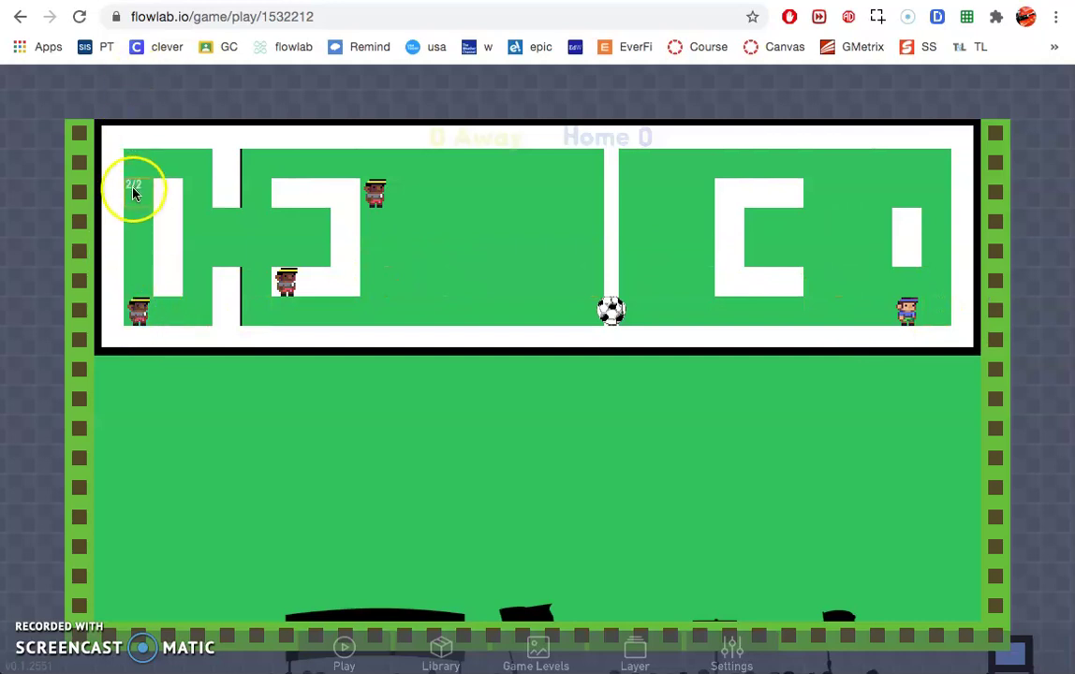
{"action": "left_click", "coordinate": [257, 231]}
{"action": "left_click", "coordinate": [540, 305]}
{"action": "left_click", "coordinate": [607, 307]}
{"action": "left_click", "coordinate": [536, 374]}
{"action": "left_click", "coordinate": [604, 312]}
{"action": "left_click", "coordinate": [694, 292]}
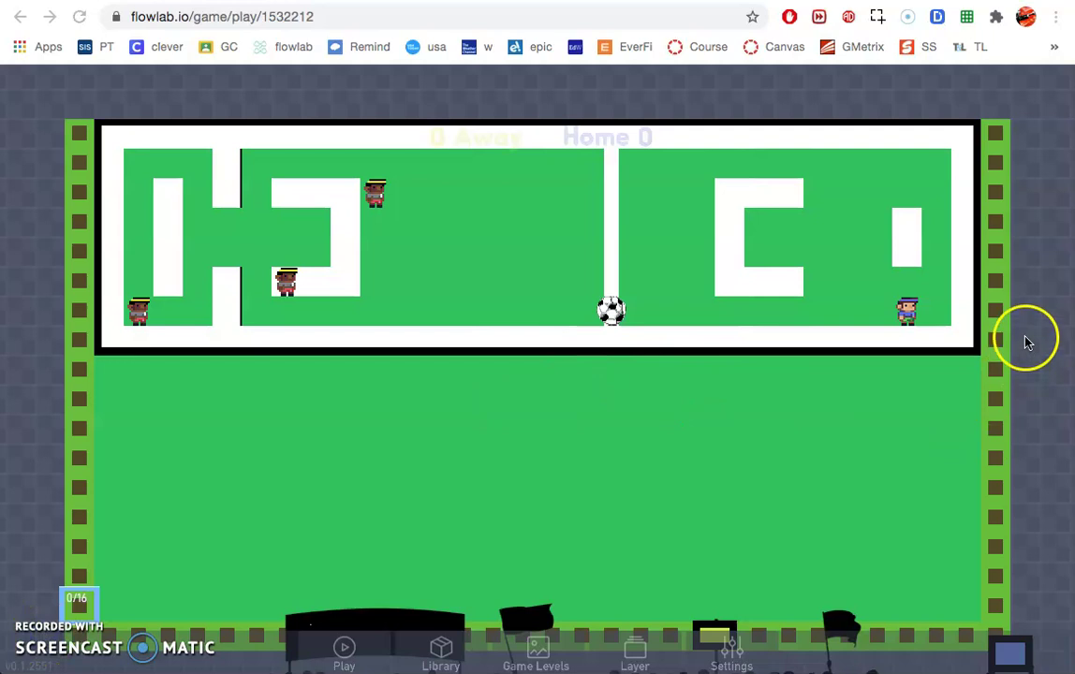
Step: Go back to the Your Games list
{"action": "left_click", "coordinate": [20, 17]}
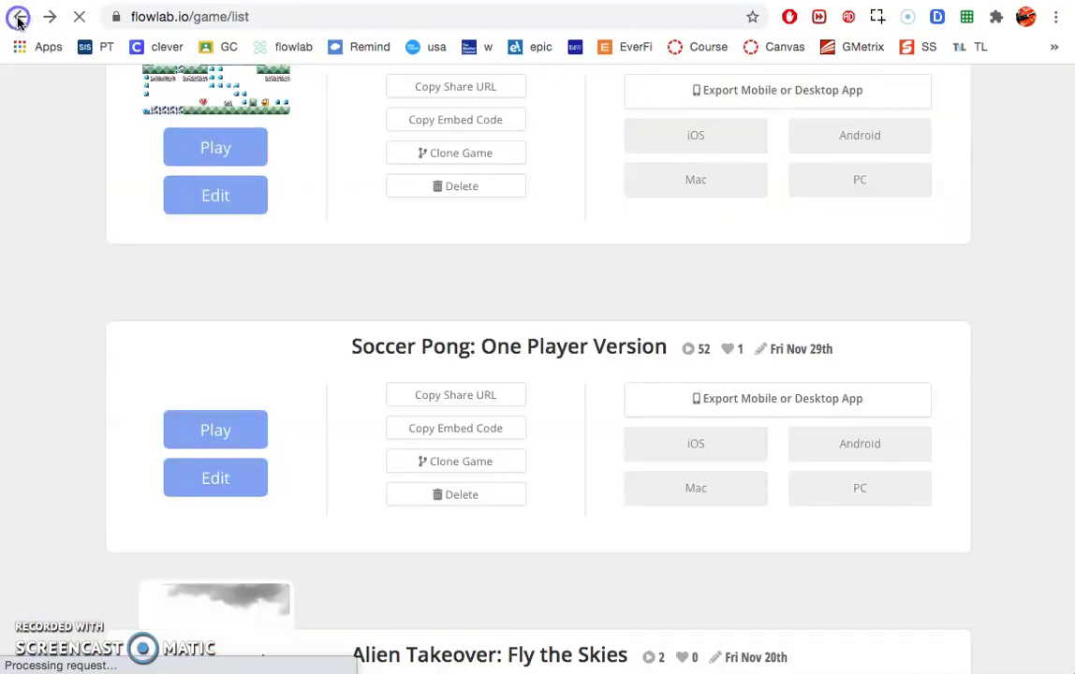
{"action": "left_click", "coordinate": [17, 17]}
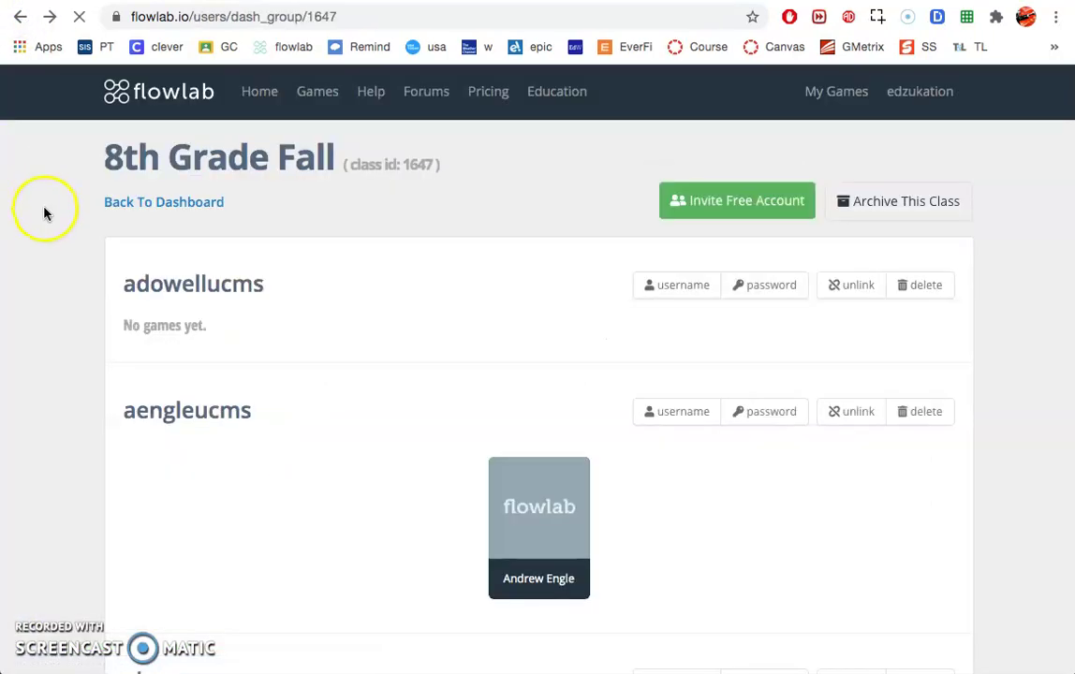
{"action": "left_click", "coordinate": [48, 18]}
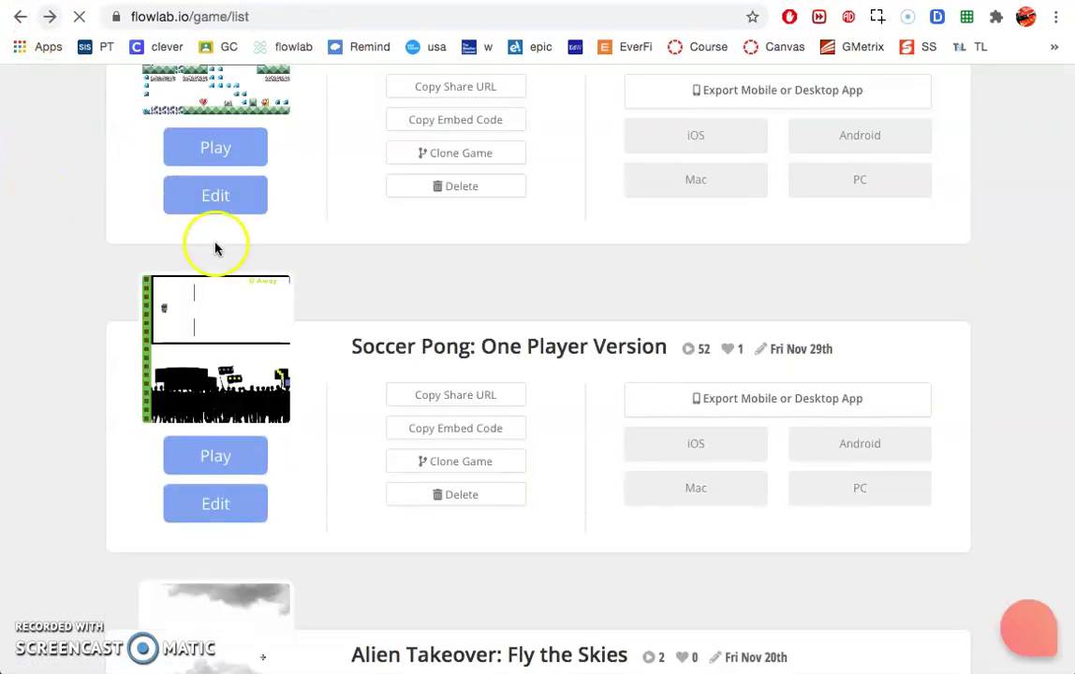
{"action": "scroll", "coordinate": [215, 245], "scroll_direction": "down", "scroll_amount": 1}
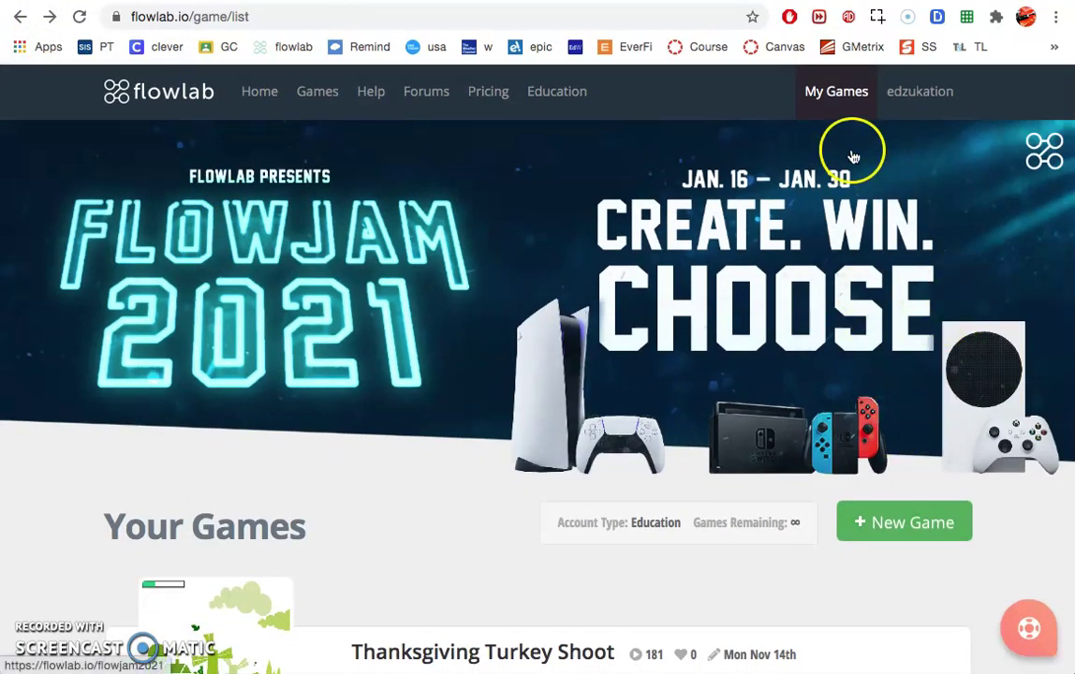
Step: Make a new game from the Empty Project template
{"action": "left_click", "coordinate": [867, 525]}
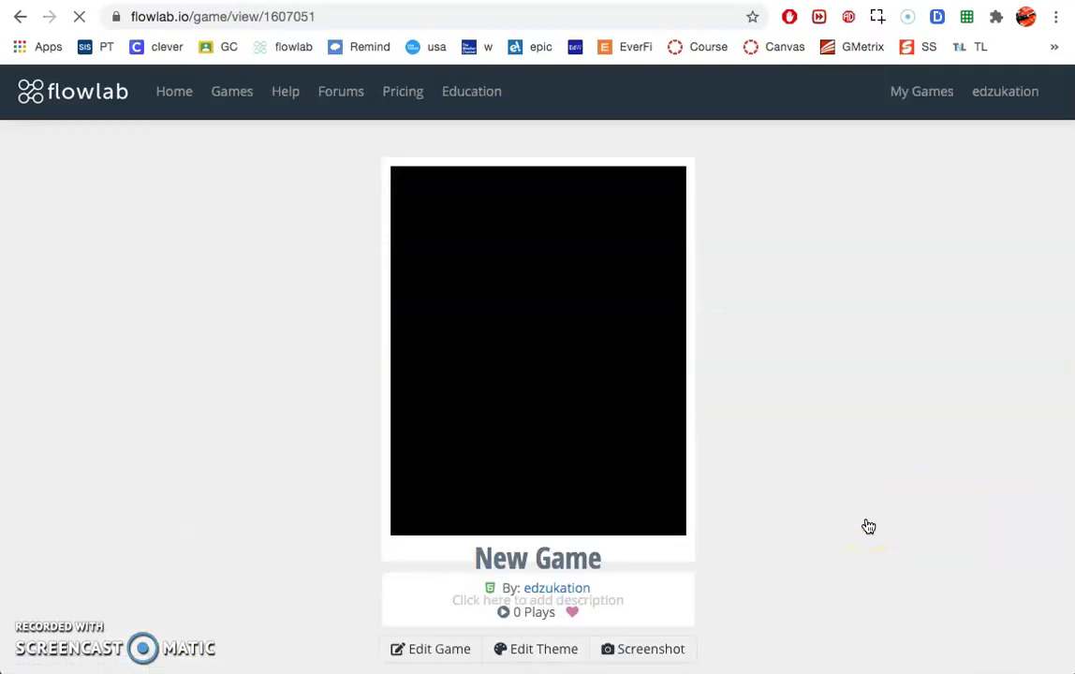
{"action": "scroll", "coordinate": [869, 525], "scroll_direction": "down", "scroll_amount": 1}
{"action": "left_click", "coordinate": [760, 465]}
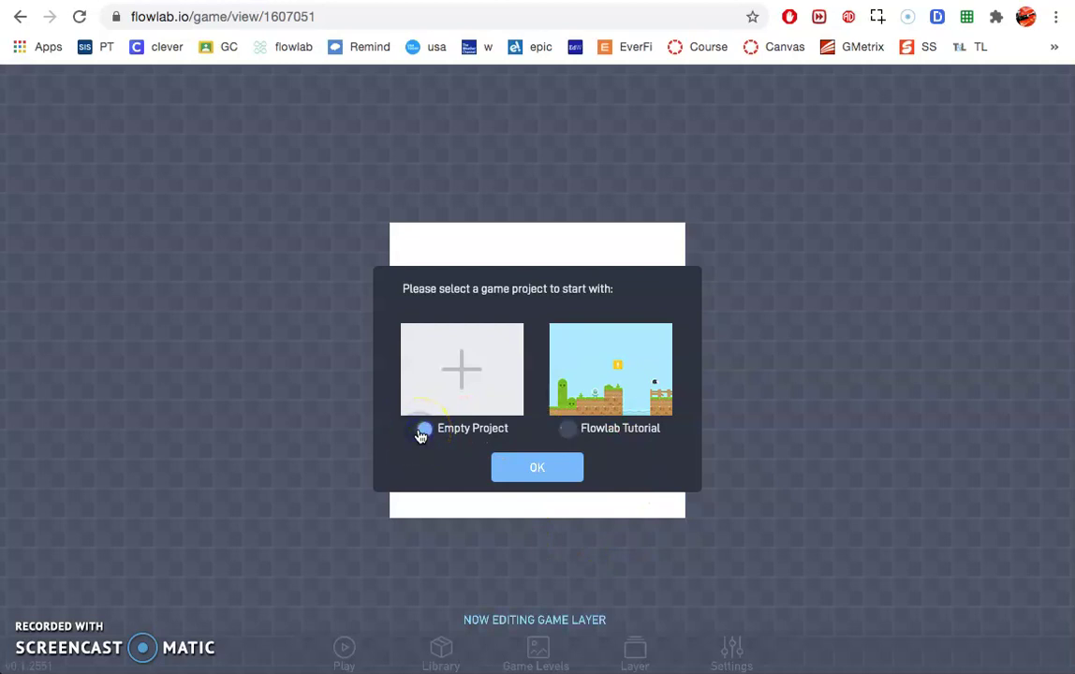
{"action": "left_click", "coordinate": [540, 471]}
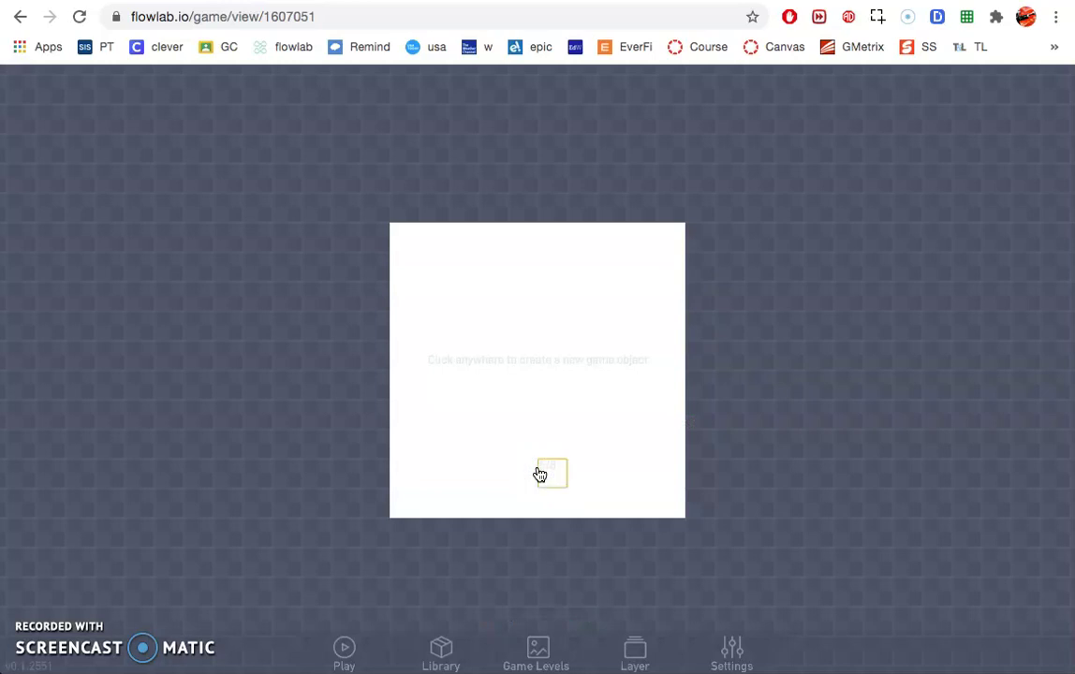
Step: Rename the game to Soccer in the game settings
{"action": "left_click", "coordinate": [731, 650]}
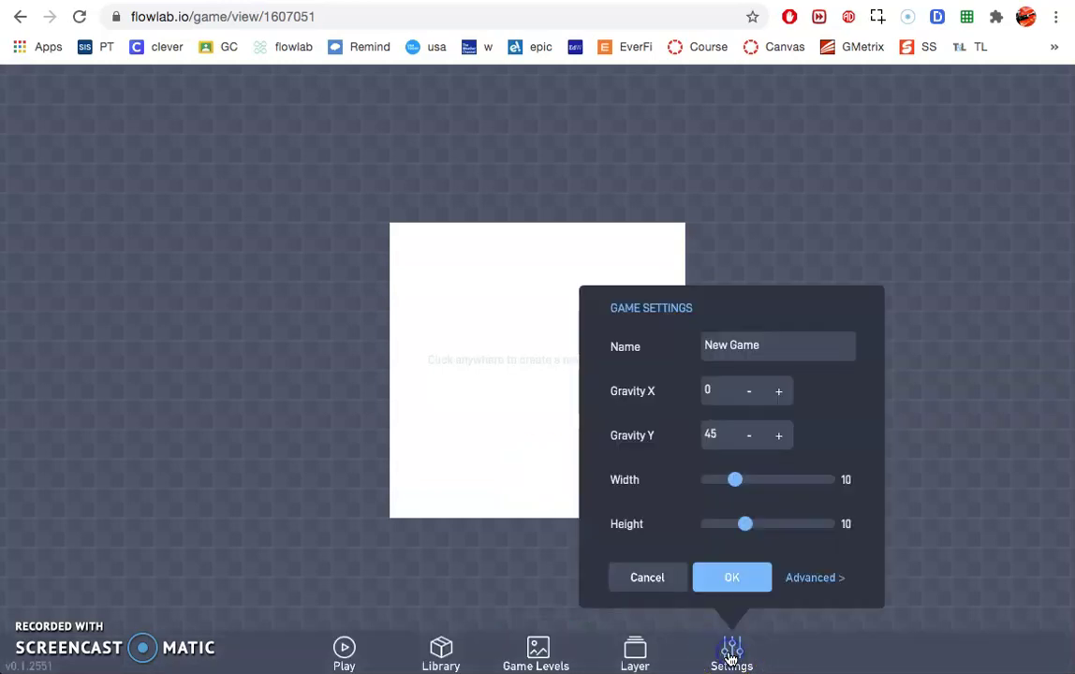
{"action": "left_click_drag", "start_coordinate": [806, 342], "coordinate": [632, 334]}
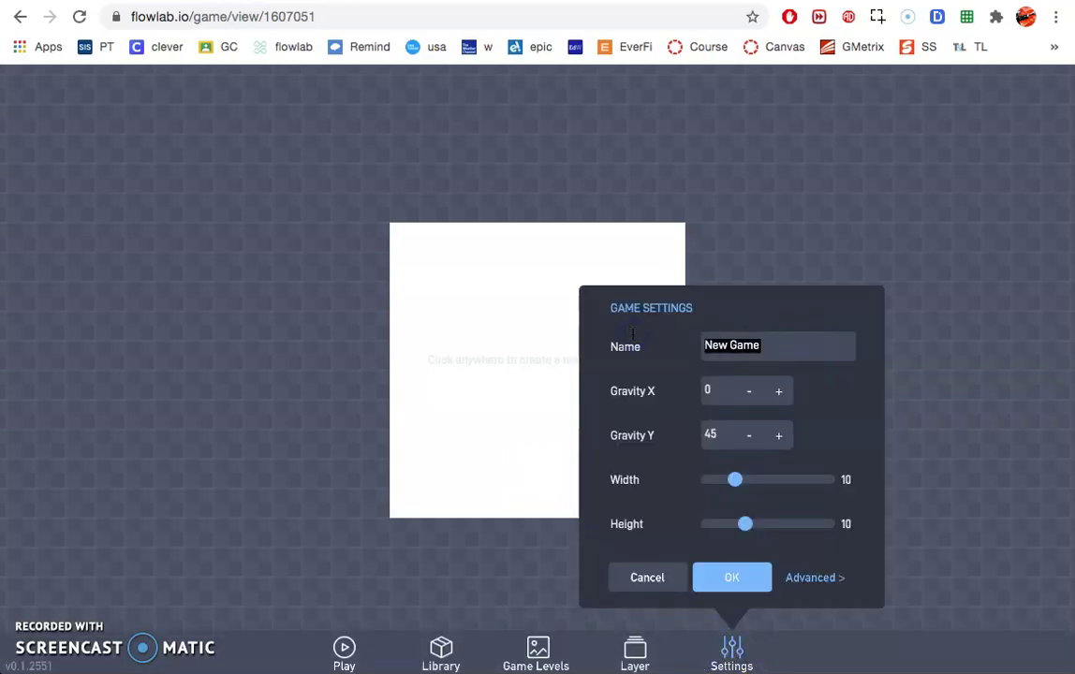
{"action": "type", "text": "Soccer"}
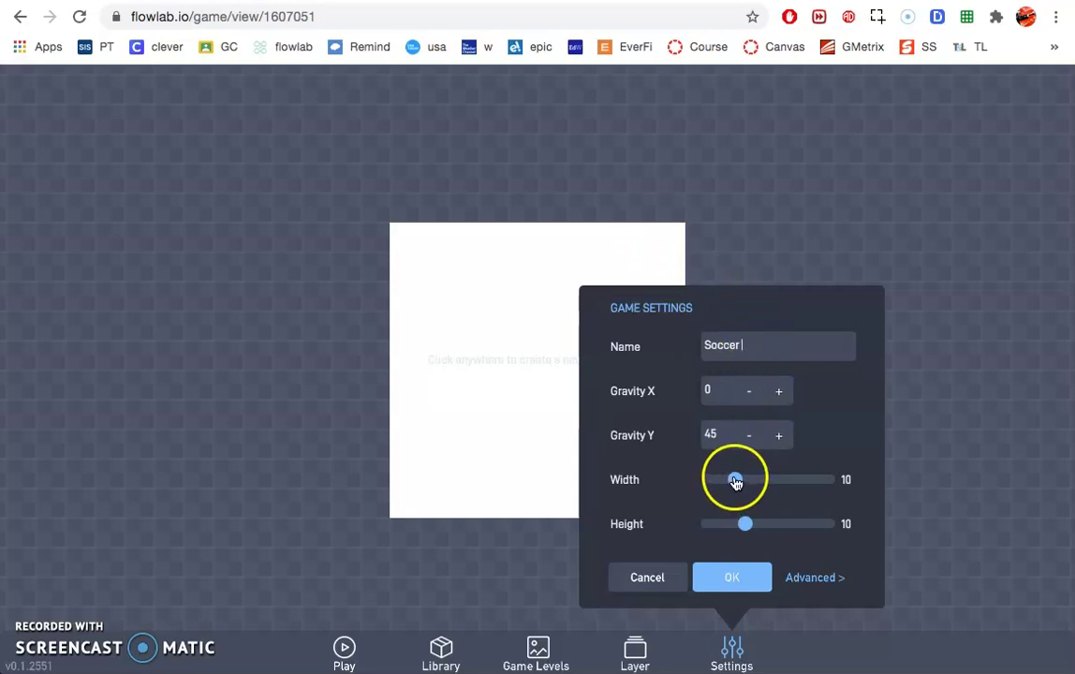
Step: Set the level size to 32 wide by 17 high and apply the settings
{"action": "left_click_drag", "start_coordinate": [735, 479], "coordinate": [803, 479]}
{"action": "left_click_drag", "start_coordinate": [745, 524], "coordinate": [769, 527]}
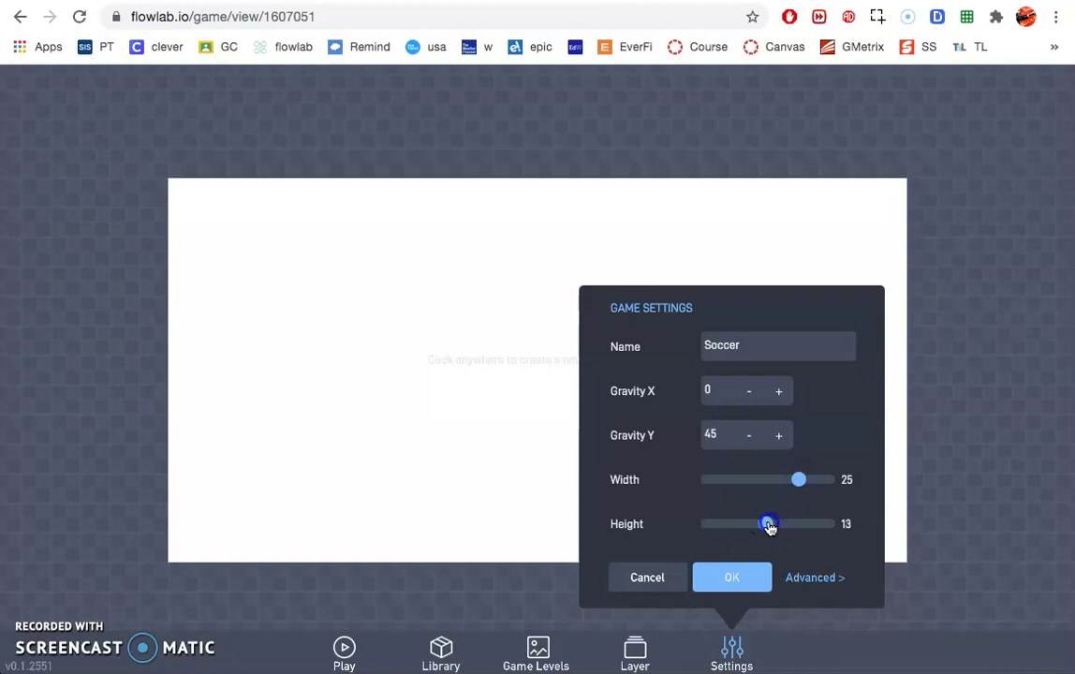
{"action": "left_click", "coordinate": [798, 482]}
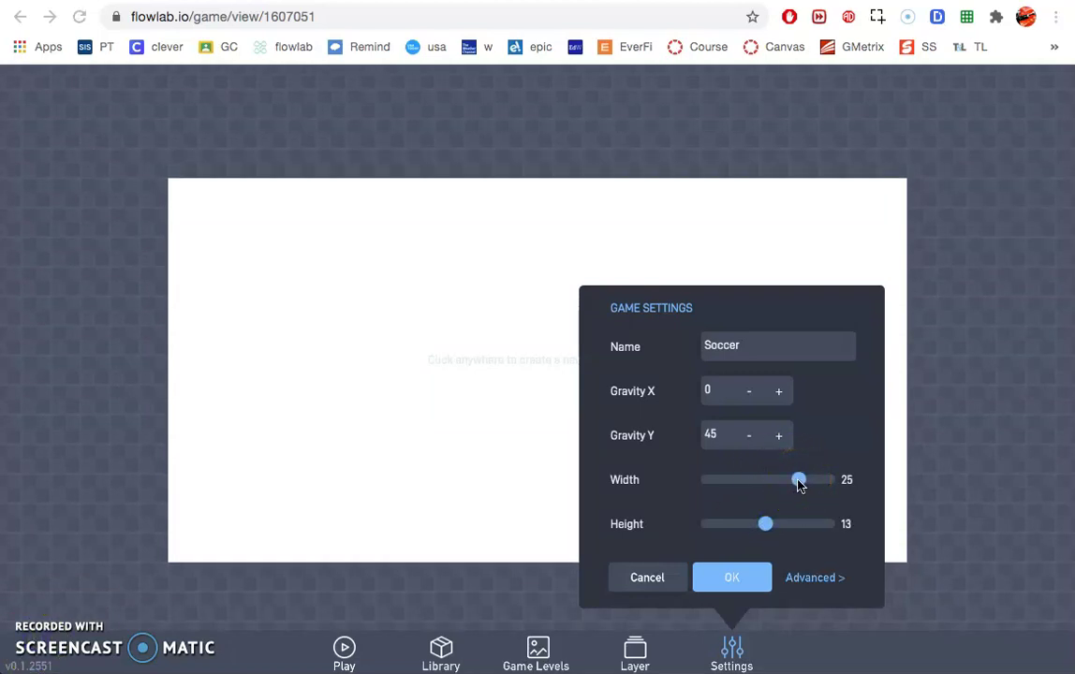
{"action": "left_click_drag", "start_coordinate": [799, 484], "coordinate": [831, 484]}
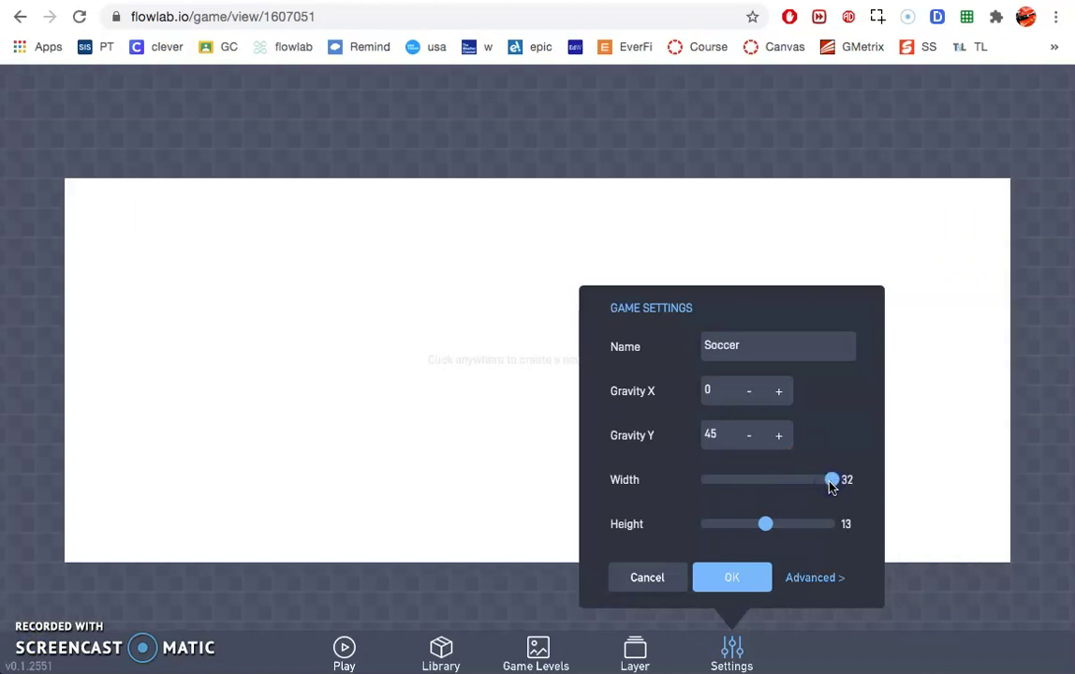
{"action": "left_click", "coordinate": [765, 524]}
{"action": "left_click_drag", "start_coordinate": [770, 529], "coordinate": [790, 526]}
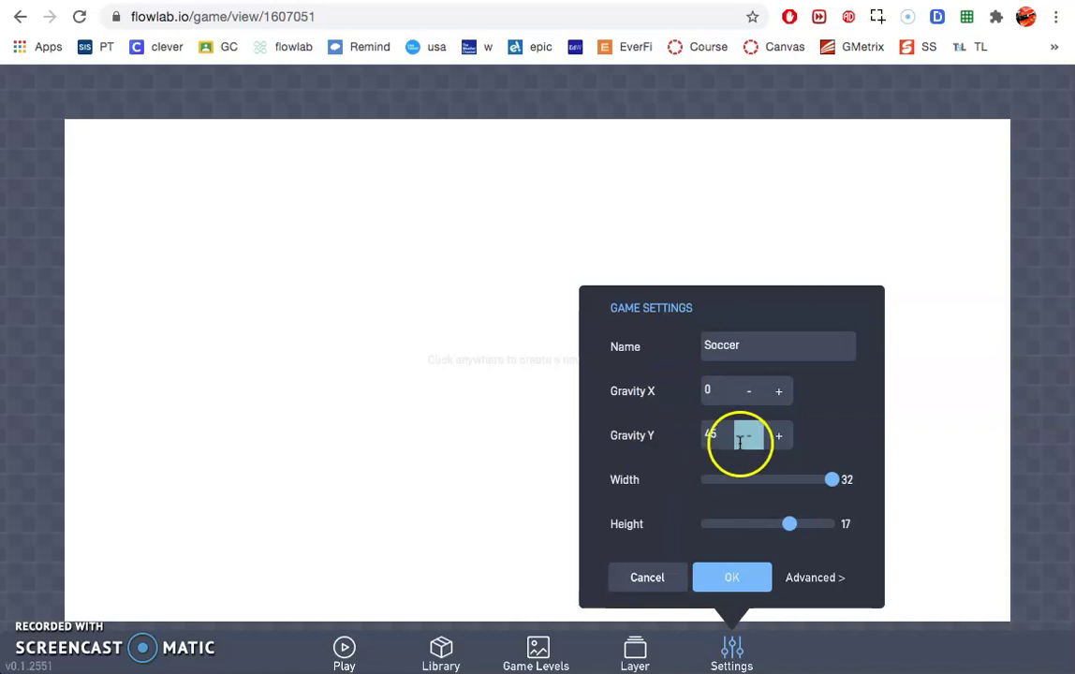
{"action": "left_click", "coordinate": [814, 577]}
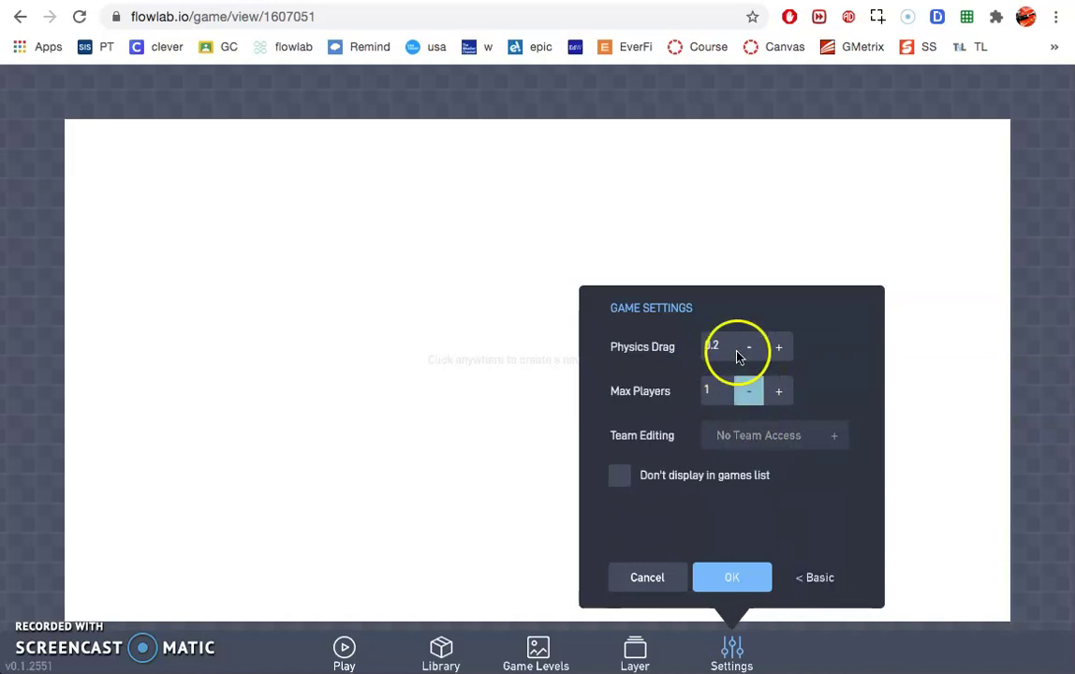
{"action": "left_click", "coordinate": [811, 575]}
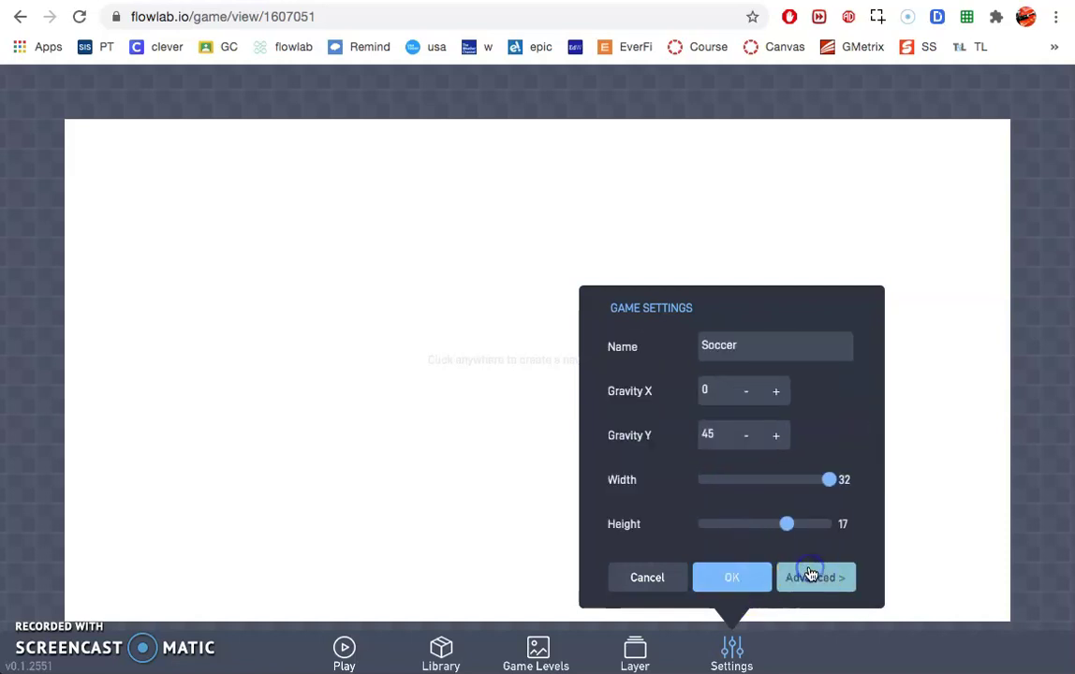
{"action": "left_click", "coordinate": [731, 578]}
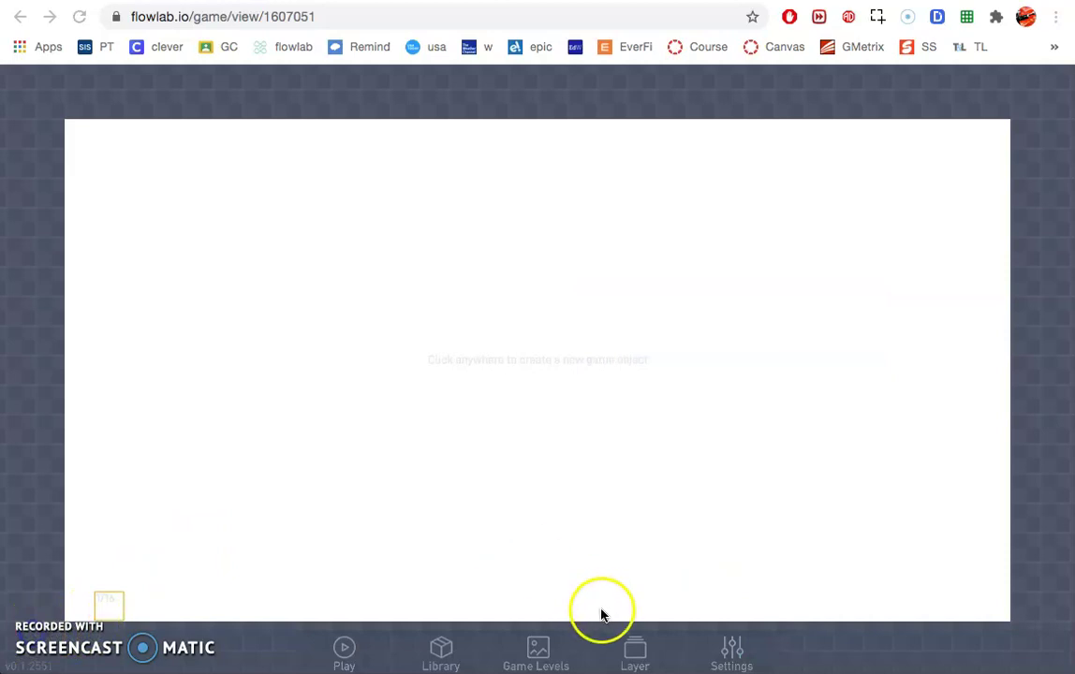
Step: Give Level 1 a green background, colour 3BB664
{"action": "left_click", "coordinate": [538, 651]}
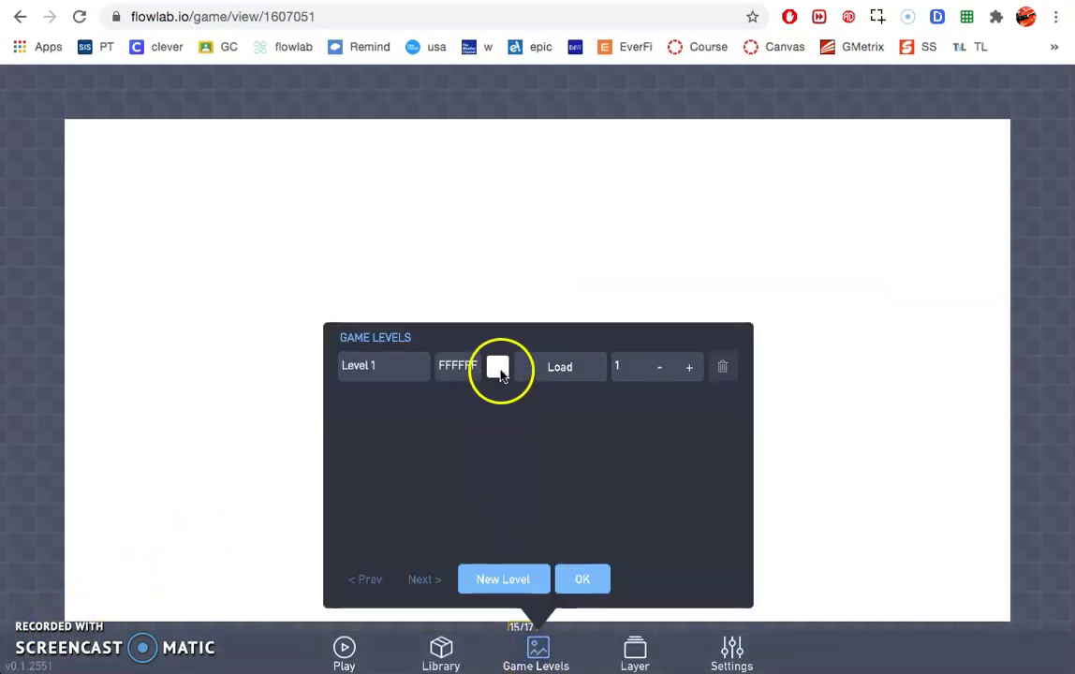
{"action": "left_click", "coordinate": [497, 372]}
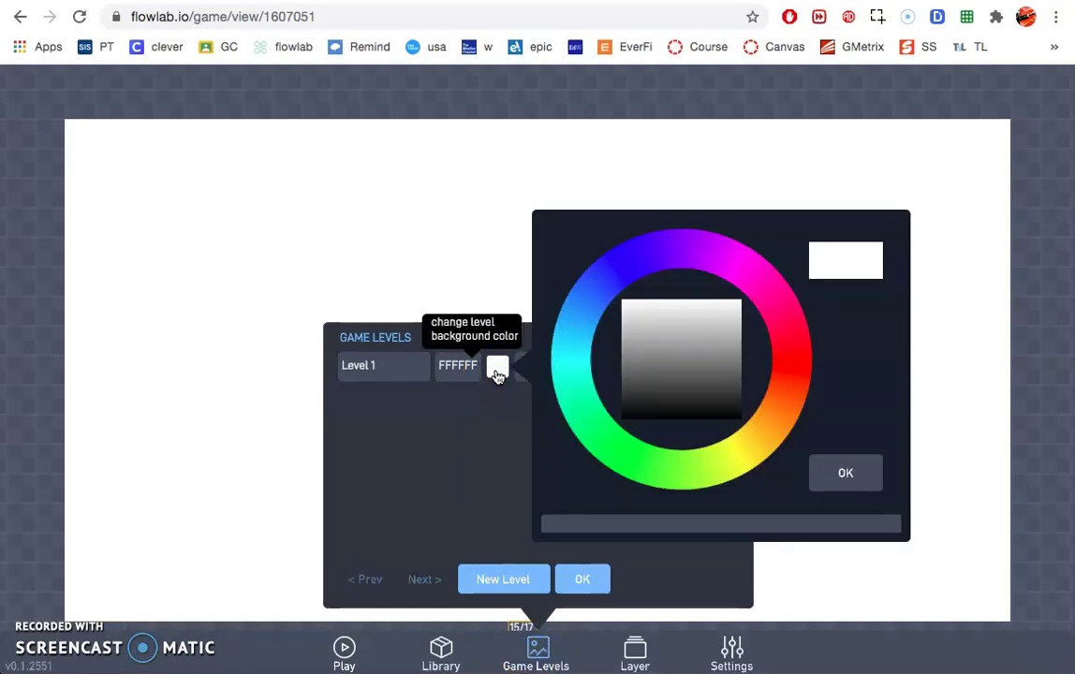
{"action": "left_click", "coordinate": [608, 442]}
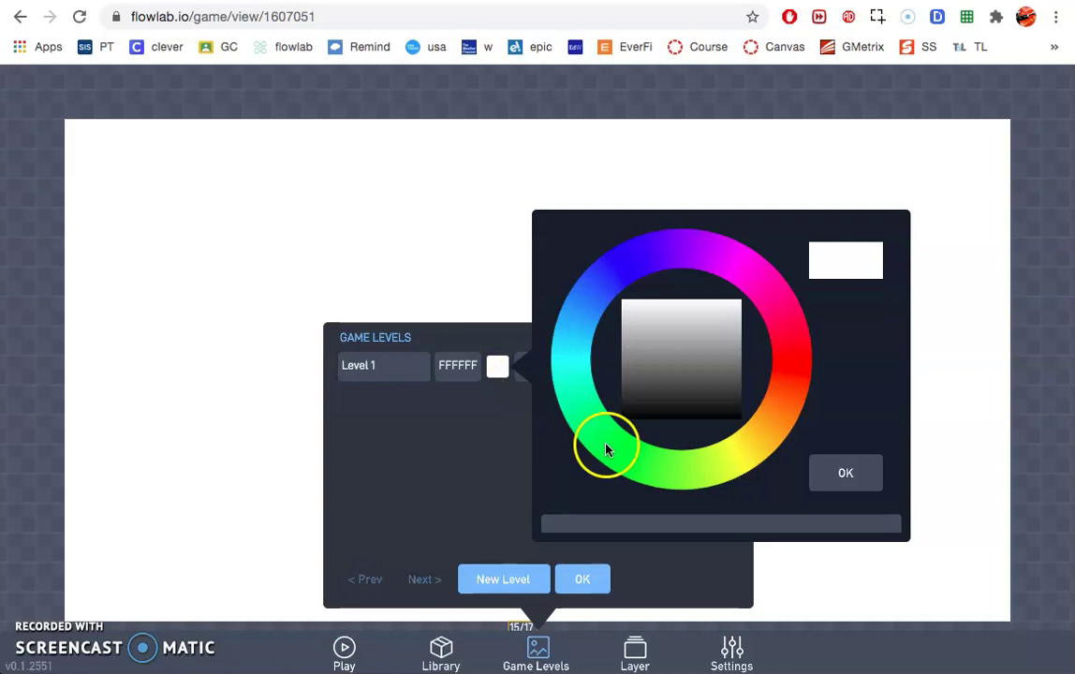
{"action": "left_click", "coordinate": [658, 418]}
{"action": "mouse_move", "coordinate": [659, 417]}
{"action": "left_mouse_down"}
{"action": "mouse_move", "coordinate": [704, 335]}
{"action": "mouse_move", "coordinate": [592, 365]}
{"action": "mouse_move", "coordinate": [588, 468]}
{"action": "mouse_move", "coordinate": [653, 293]}
{"action": "mouse_move", "coordinate": [710, 353]}
{"action": "mouse_move", "coordinate": [712, 328]}
{"action": "left_mouse_up"}
{"action": "left_click", "coordinate": [708, 317]}
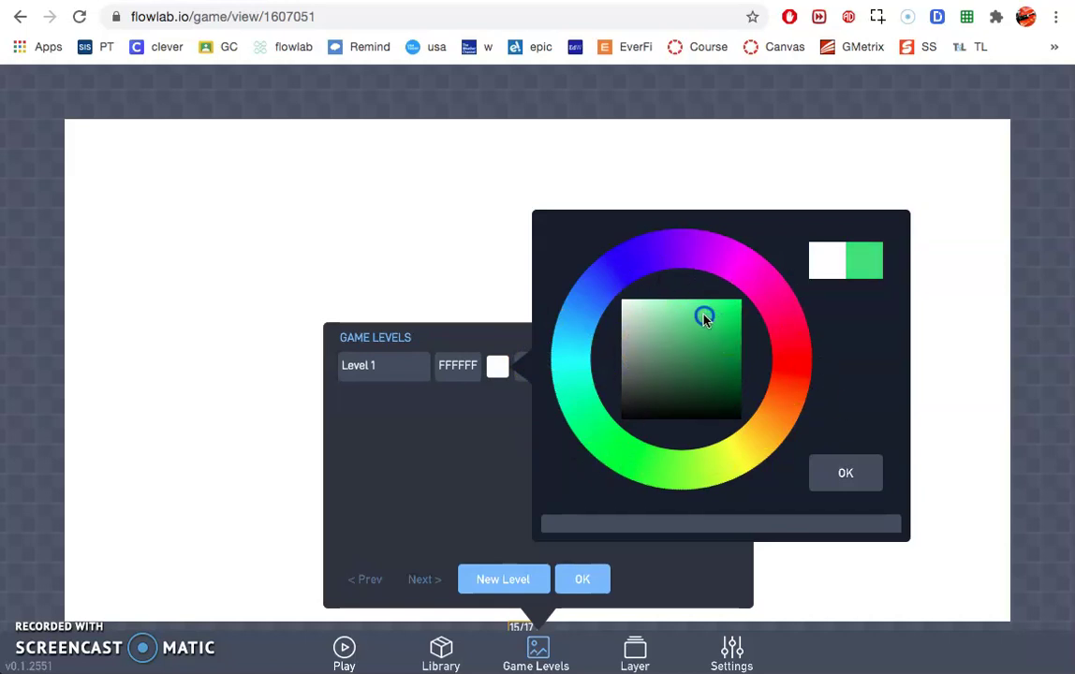
{"action": "left_click", "coordinate": [705, 334]}
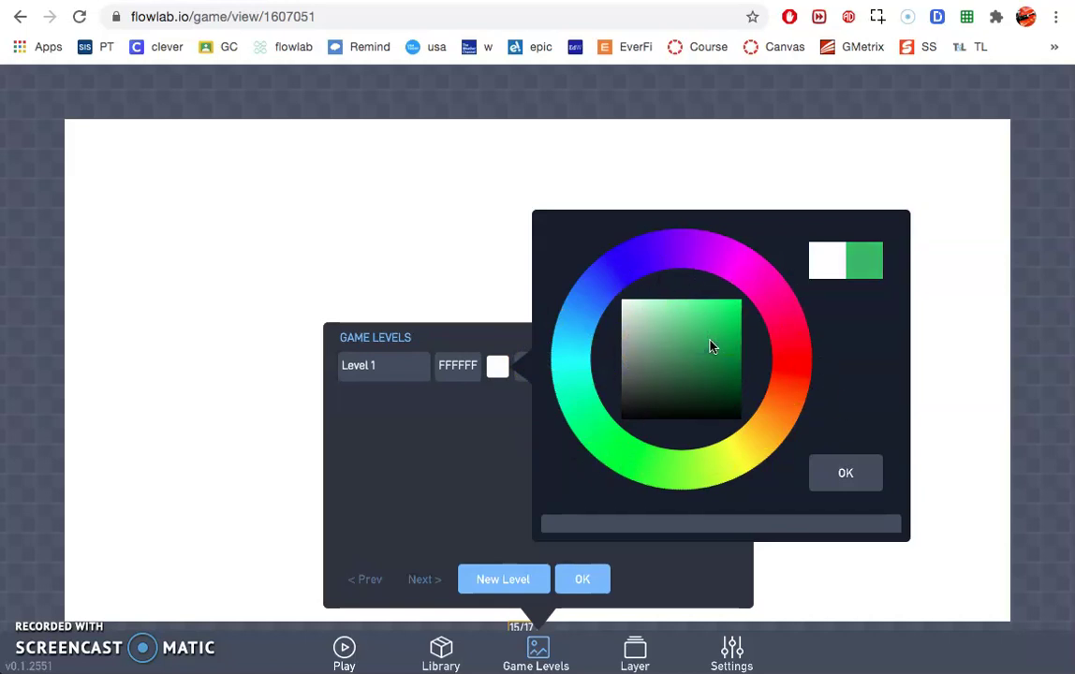
{"action": "left_click", "coordinate": [825, 466]}
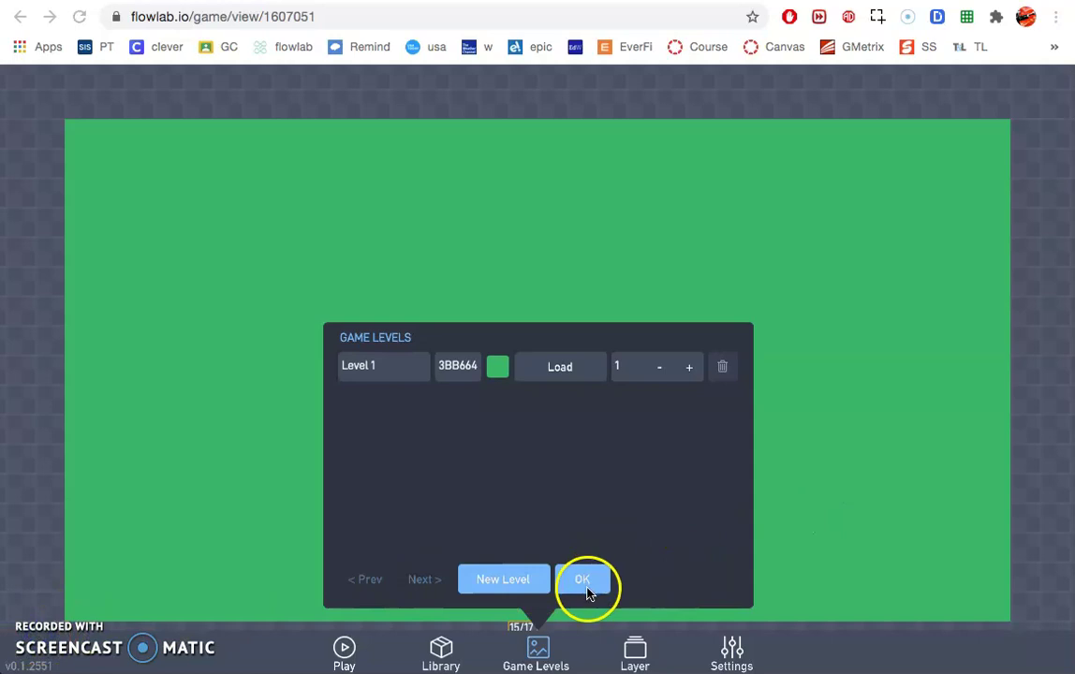
Step: Create a new object at the bottom-left, set its type to Wall, and edit its sprite
{"action": "left_click", "coordinate": [586, 589]}
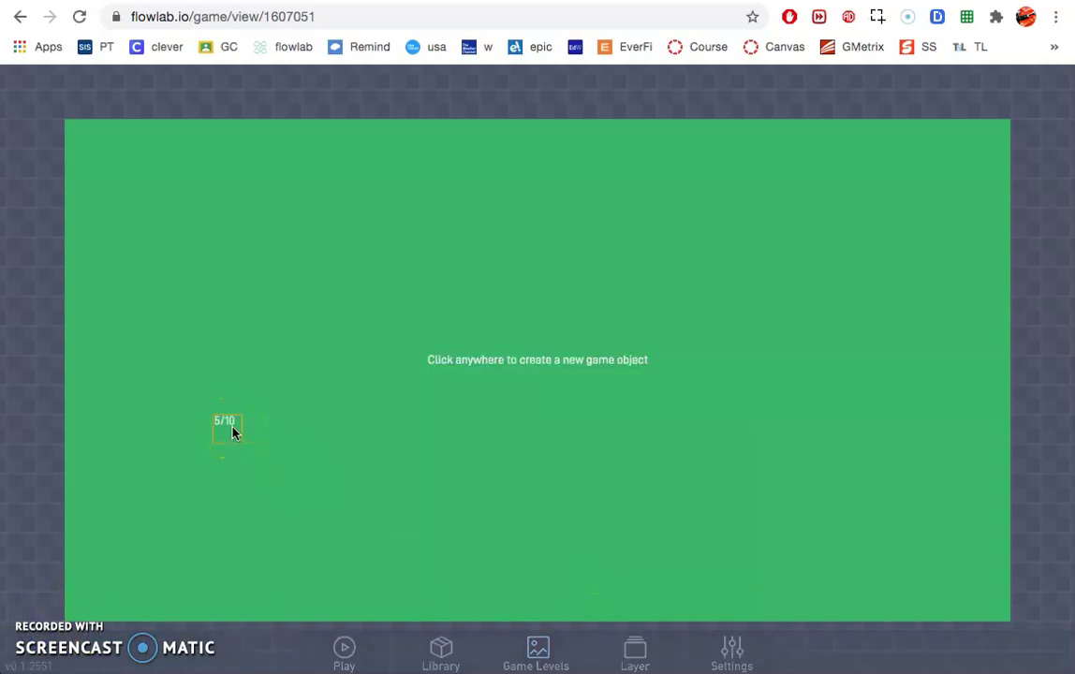
{"action": "left_click", "coordinate": [361, 559]}
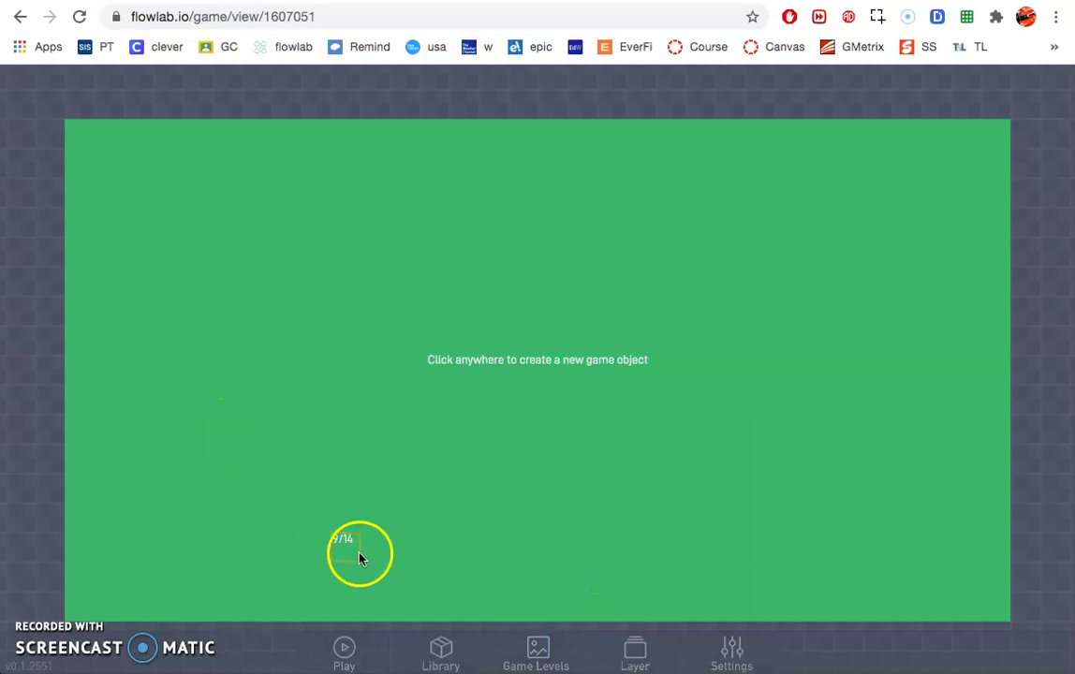
{"action": "left_click", "coordinate": [202, 605]}
{"action": "left_click", "coordinate": [161, 597]}
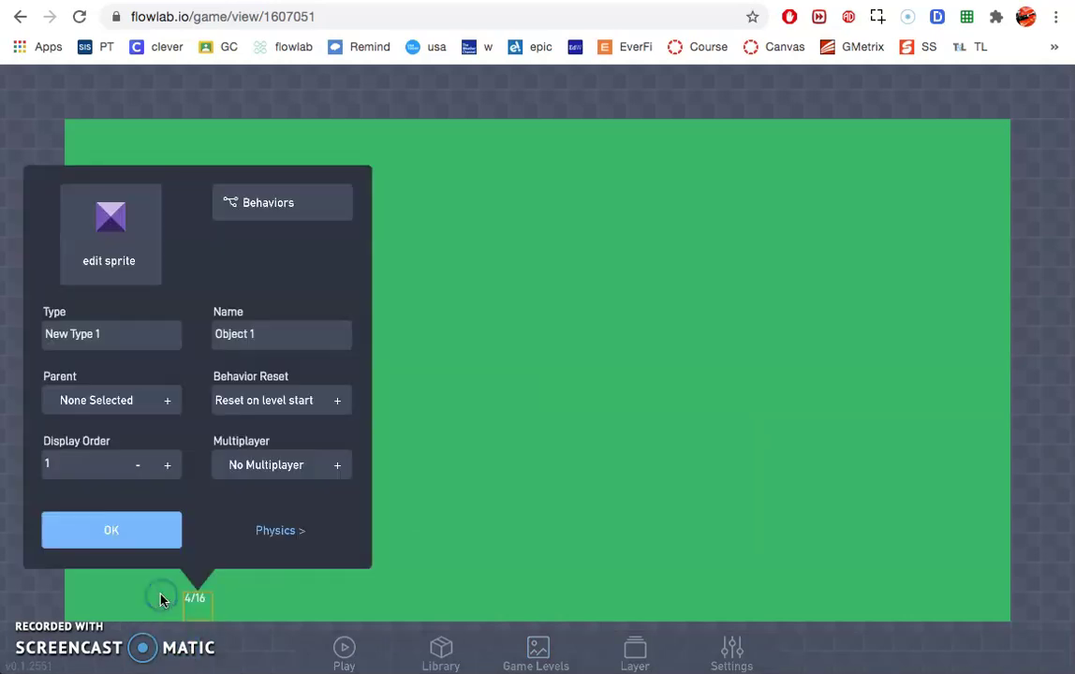
{"action": "left_click_drag", "start_coordinate": [120, 336], "coordinate": [30, 334]}
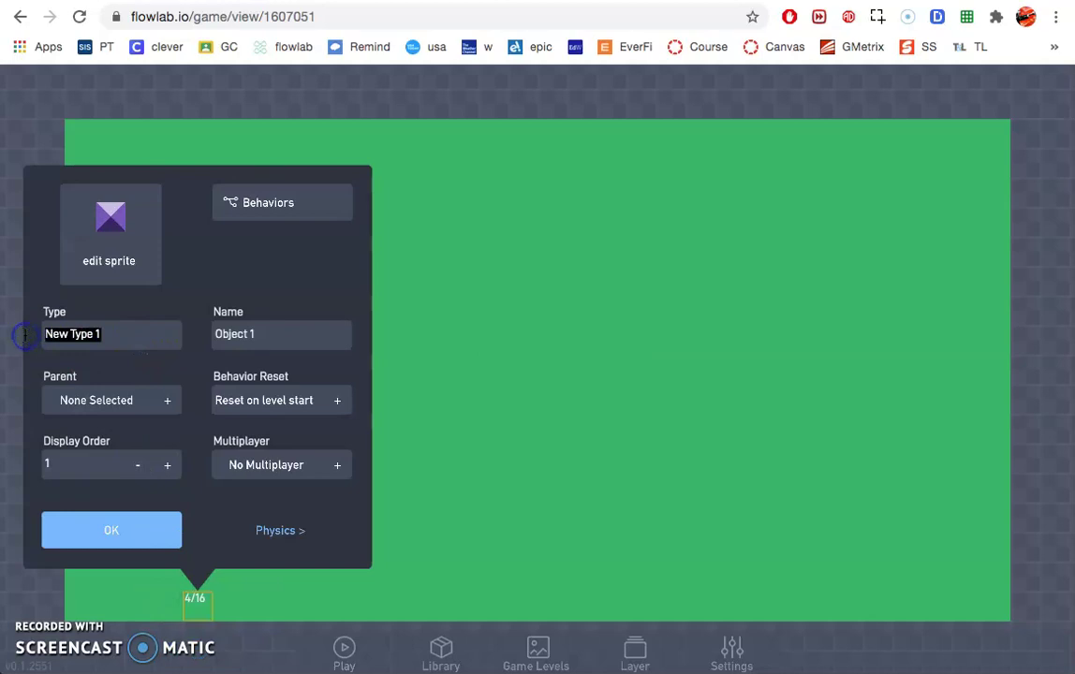
{"action": "type", "text": "Wall"}
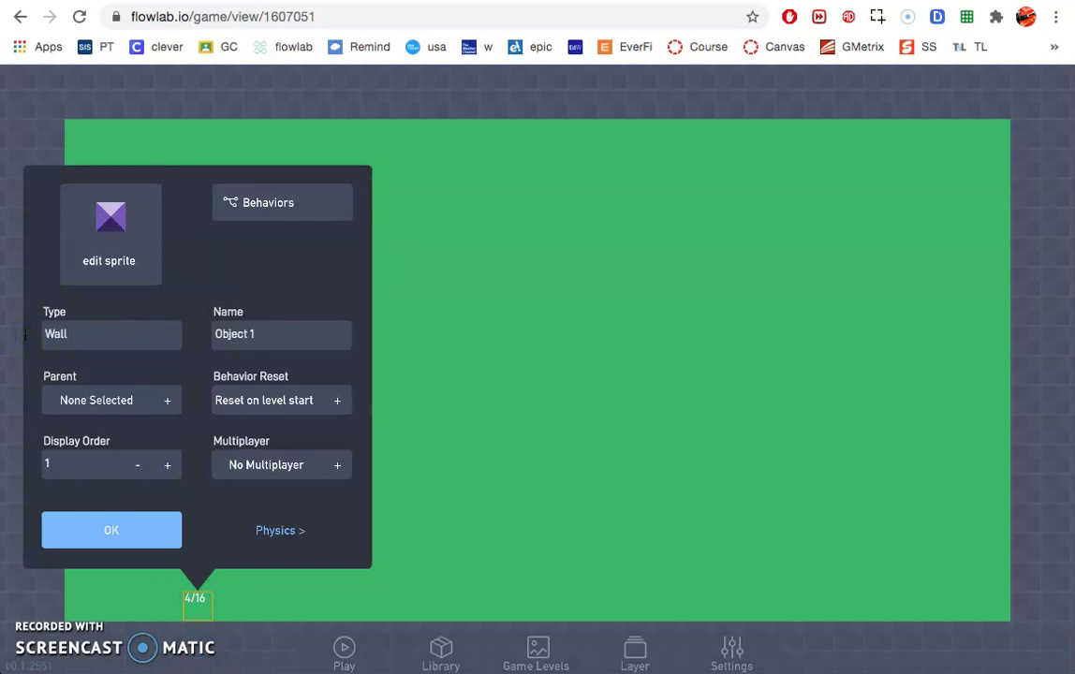
{"action": "left_click", "coordinate": [96, 200]}
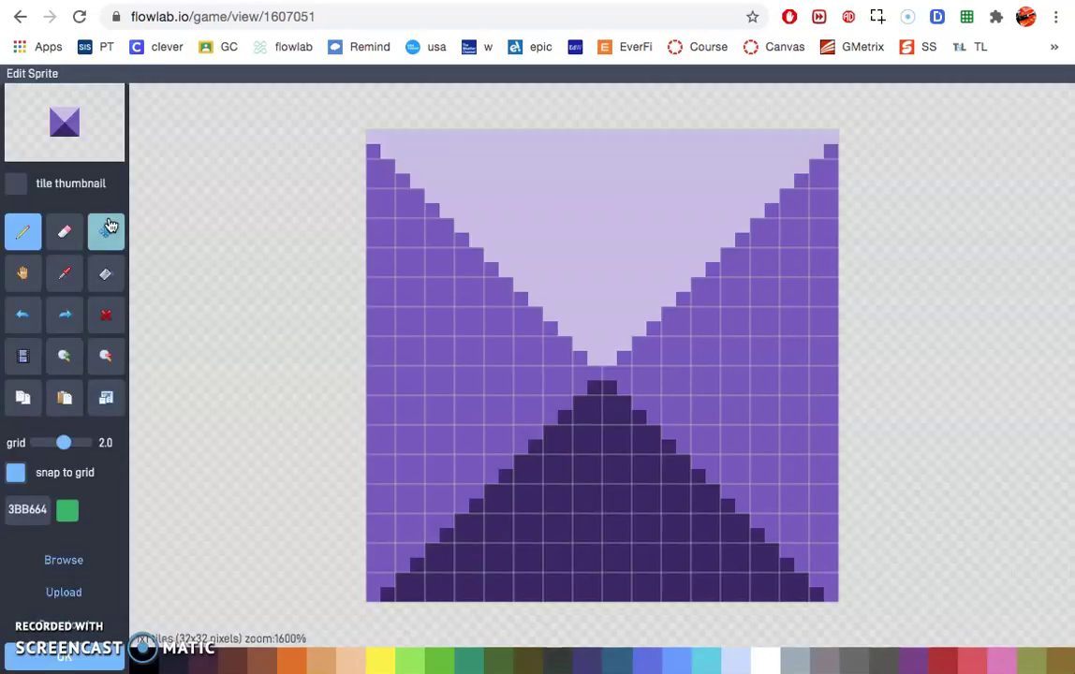
Step: Enlarge the sprite grid blocks and paint the outer blocks bright green
{"action": "left_click", "coordinate": [87, 401]}
{"action": "left_click_drag", "start_coordinate": [63, 445], "coordinate": [90, 449]}
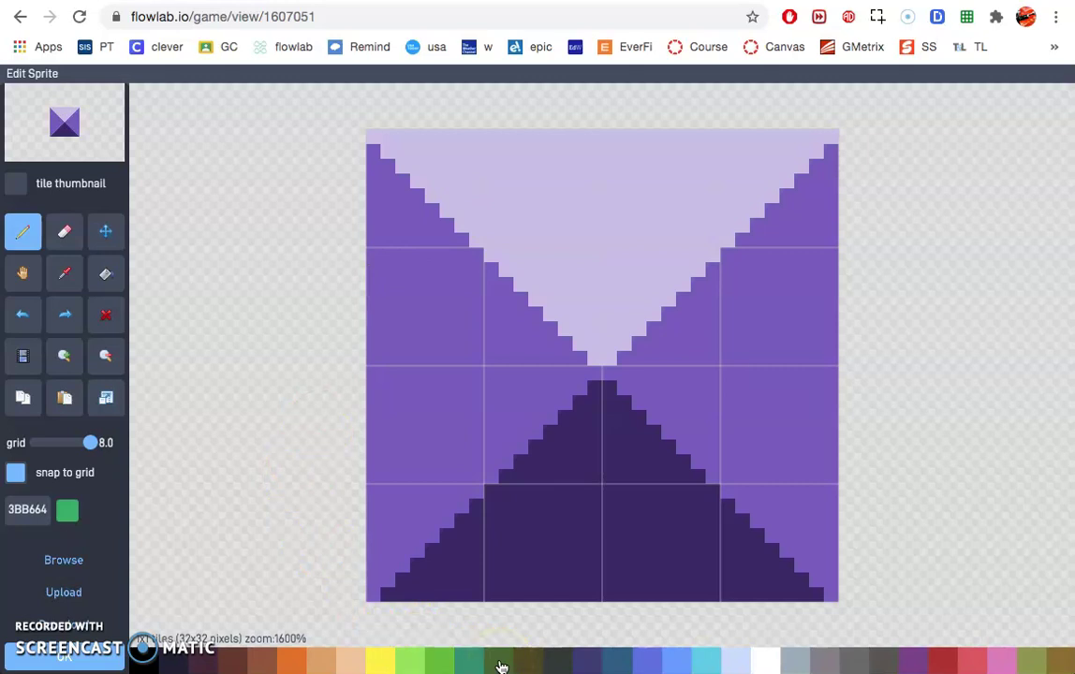
{"action": "left_click", "coordinate": [439, 660]}
{"action": "mouse_move", "coordinate": [405, 280]}
{"action": "left_mouse_down"}
{"action": "mouse_move", "coordinate": [418, 204]}
{"action": "mouse_move", "coordinate": [429, 466]}
{"action": "mouse_move", "coordinate": [451, 516]}
{"action": "mouse_move", "coordinate": [752, 483]}
{"action": "mouse_move", "coordinate": [762, 252]}
{"action": "mouse_move", "coordinate": [559, 178]}
{"action": "left_mouse_up"}
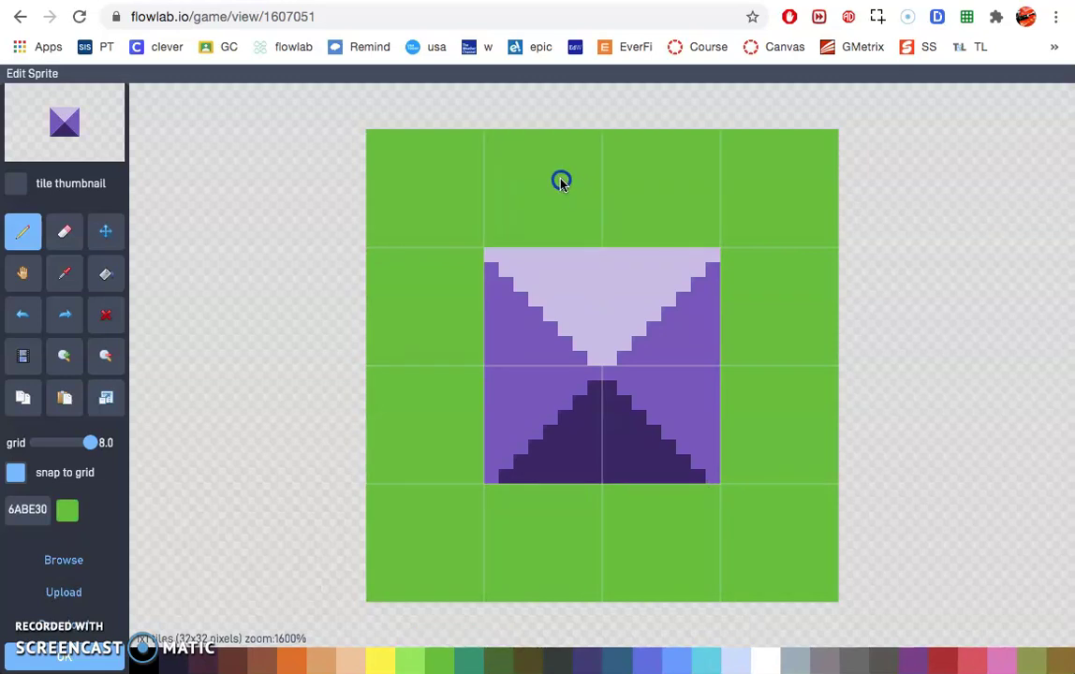
Step: Paint the centre blocks dark olive and save the Wall sprite
{"action": "left_click", "coordinate": [528, 660]}
{"action": "left_click", "coordinate": [540, 318]}
{"action": "left_click_drag", "start_coordinate": [630, 324], "coordinate": [630, 375]}
{"action": "left_click", "coordinate": [546, 392]}
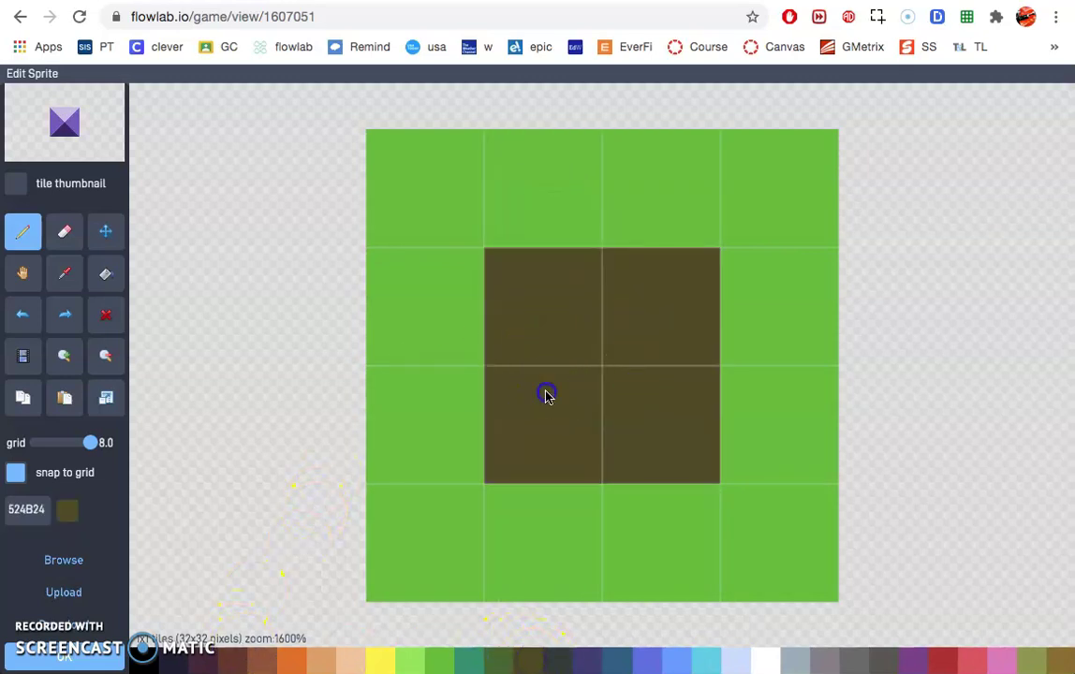
{"action": "left_click", "coordinate": [57, 663]}
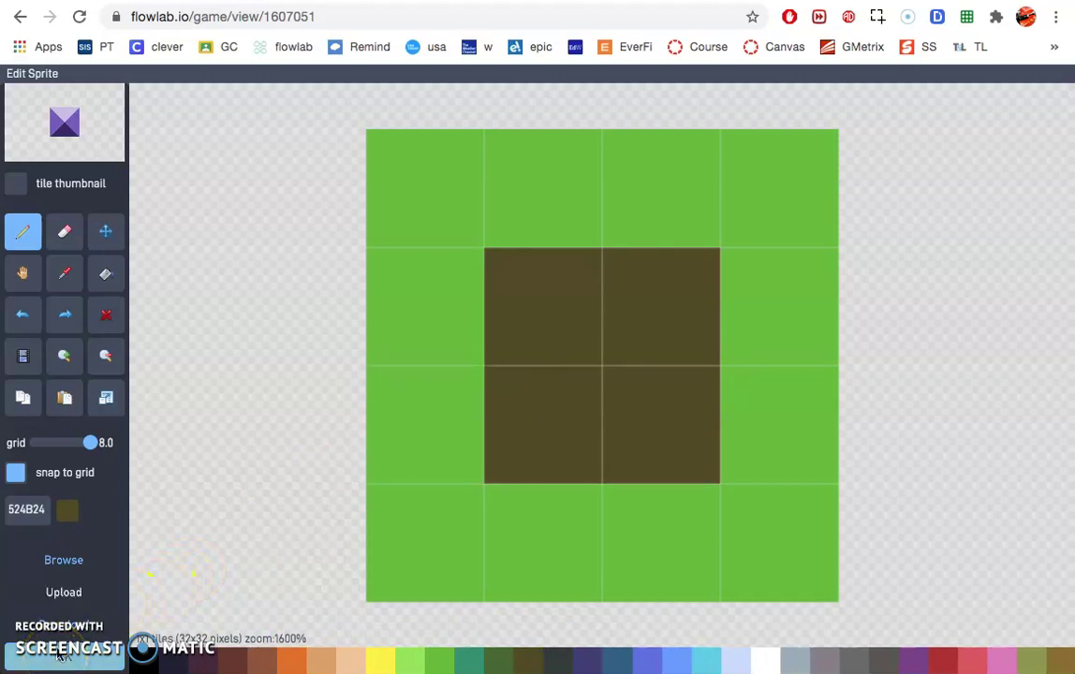
{"action": "left_click", "coordinate": [87, 663]}
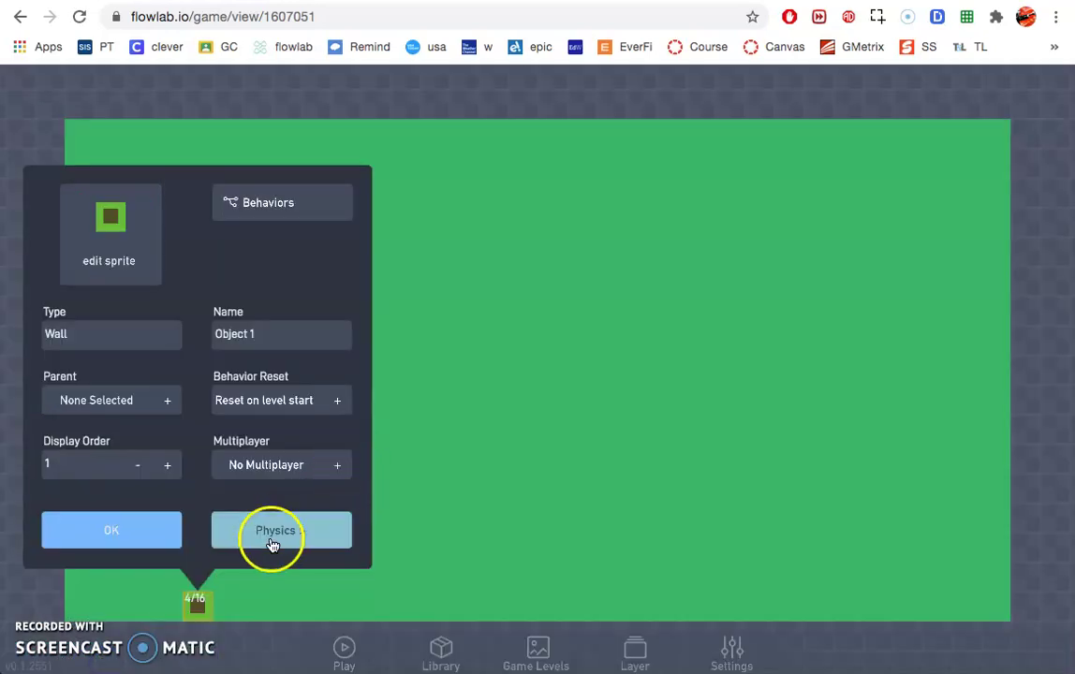
Step: Clone Wall blocks up the left edge to the top and along the bottom edge
{"action": "left_click", "coordinate": [267, 532]}
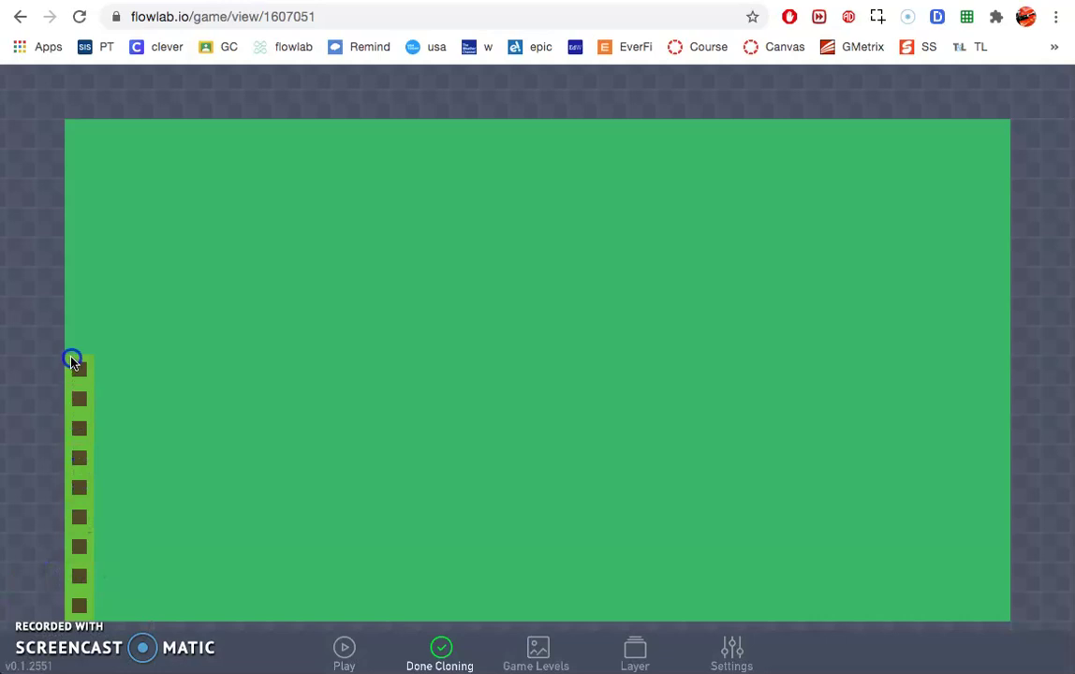
{"action": "left_click", "coordinate": [71, 163]}
{"action": "left_click", "coordinate": [70, 136]}
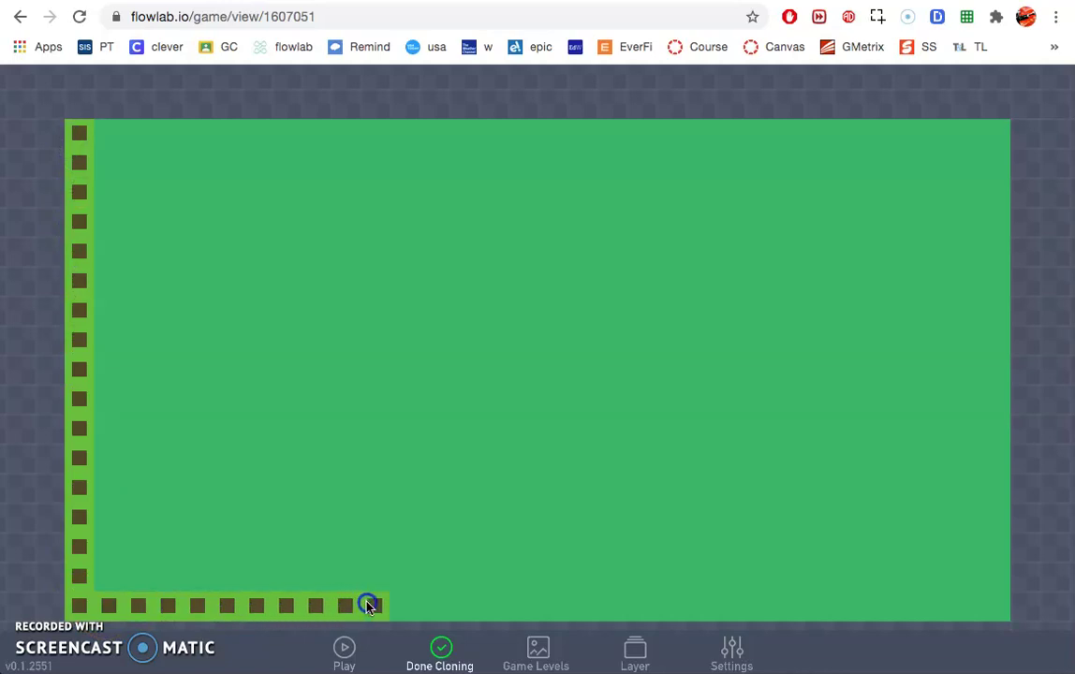
{"action": "left_click", "coordinate": [375, 607]}
{"action": "left_click", "coordinate": [404, 607]}
{"action": "left_click", "coordinate": [464, 607]}
{"action": "left_click", "coordinate": [492, 607]}
{"action": "left_click", "coordinate": [522, 607]}
{"action": "left_click", "coordinate": [553, 607]}
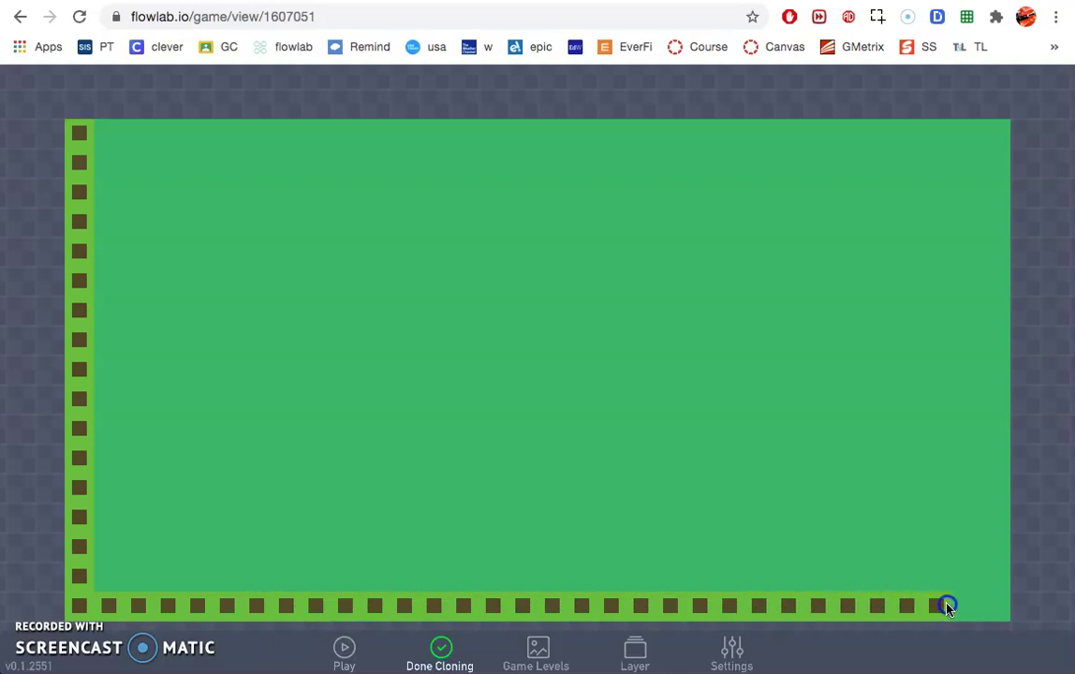
Step: Clone Wall blocks up the whole right edge to the top-right corner, then finish cloning
{"action": "left_click", "coordinate": [995, 605]}
{"action": "left_click", "coordinate": [994, 576]}
{"action": "left_click", "coordinate": [994, 547]}
{"action": "left_click", "coordinate": [994, 517]}
{"action": "left_click", "coordinate": [995, 487]}
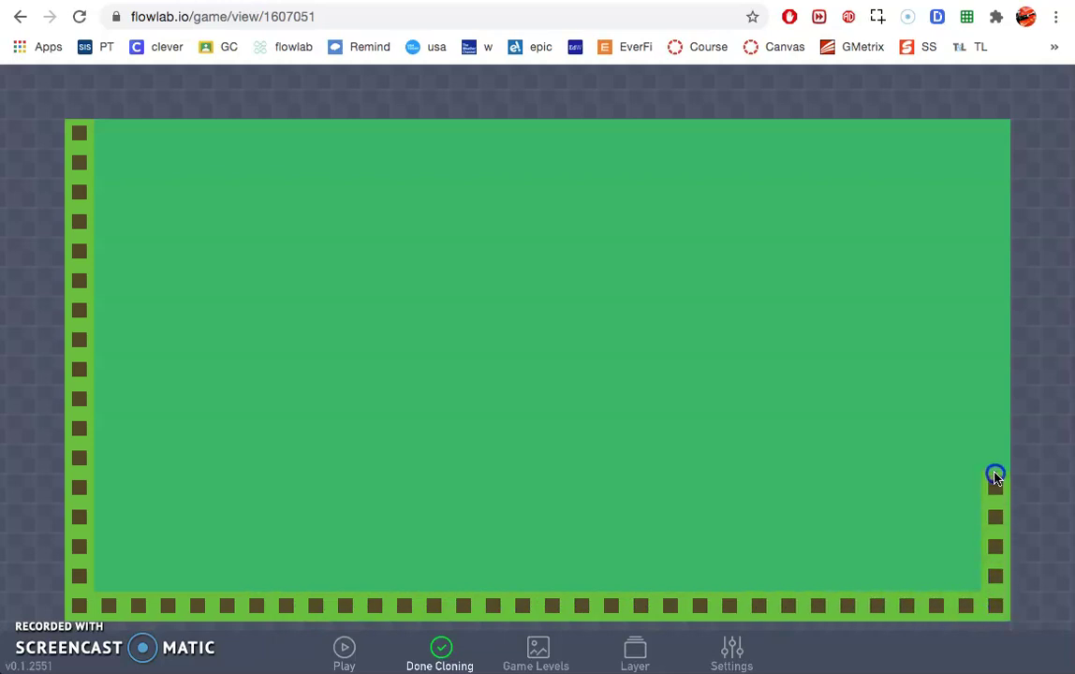
{"action": "left_click", "coordinate": [994, 458]}
{"action": "left_click", "coordinate": [994, 428]}
{"action": "left_click", "coordinate": [994, 399]}
{"action": "left_click", "coordinate": [995, 369]}
{"action": "left_click", "coordinate": [994, 340]}
{"action": "left_click", "coordinate": [995, 310]}
{"action": "left_click", "coordinate": [994, 281]}
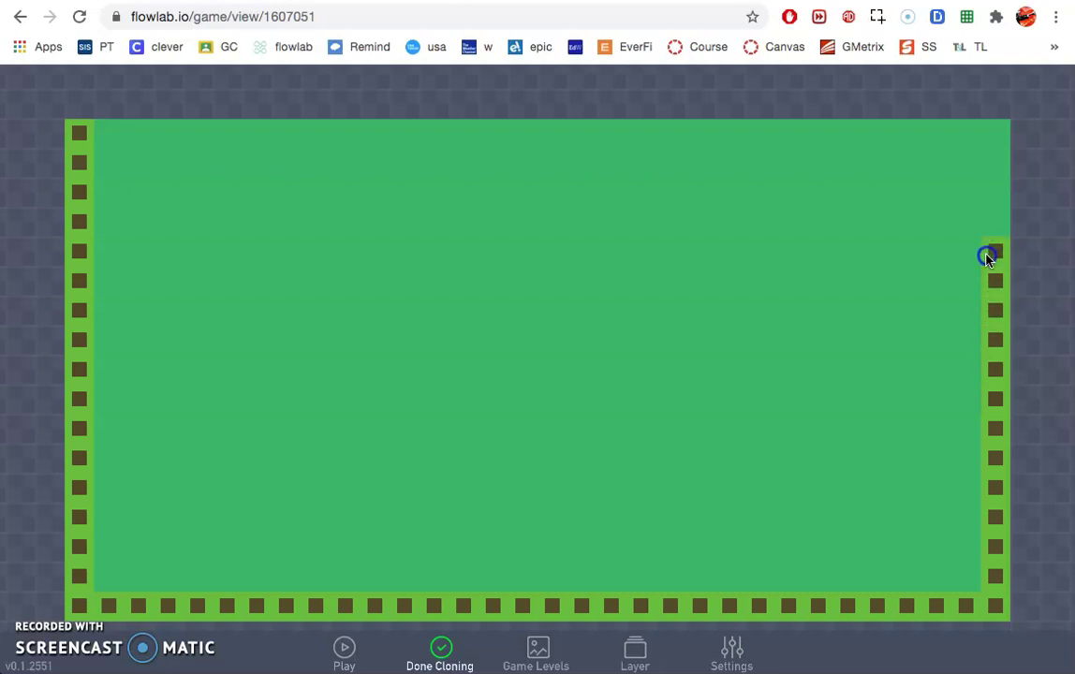
{"action": "left_click", "coordinate": [994, 251]}
{"action": "left_click", "coordinate": [995, 222]}
{"action": "left_click", "coordinate": [995, 192]}
{"action": "left_click", "coordinate": [994, 162]}
{"action": "left_click", "coordinate": [994, 133]}
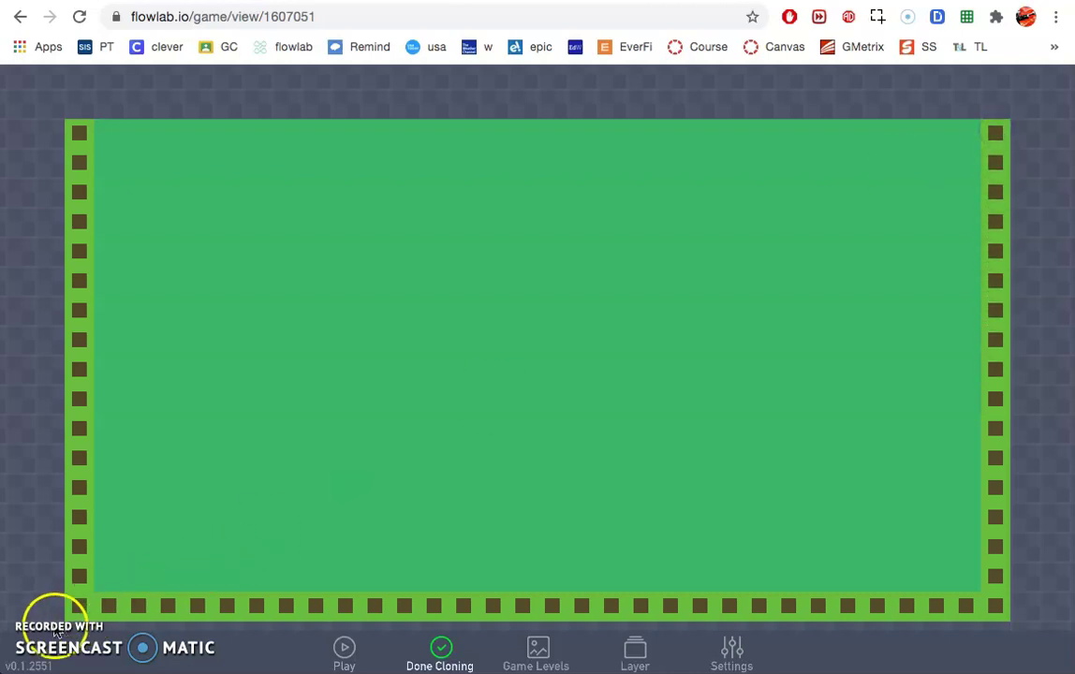
{"action": "left_click", "coordinate": [439, 649]}
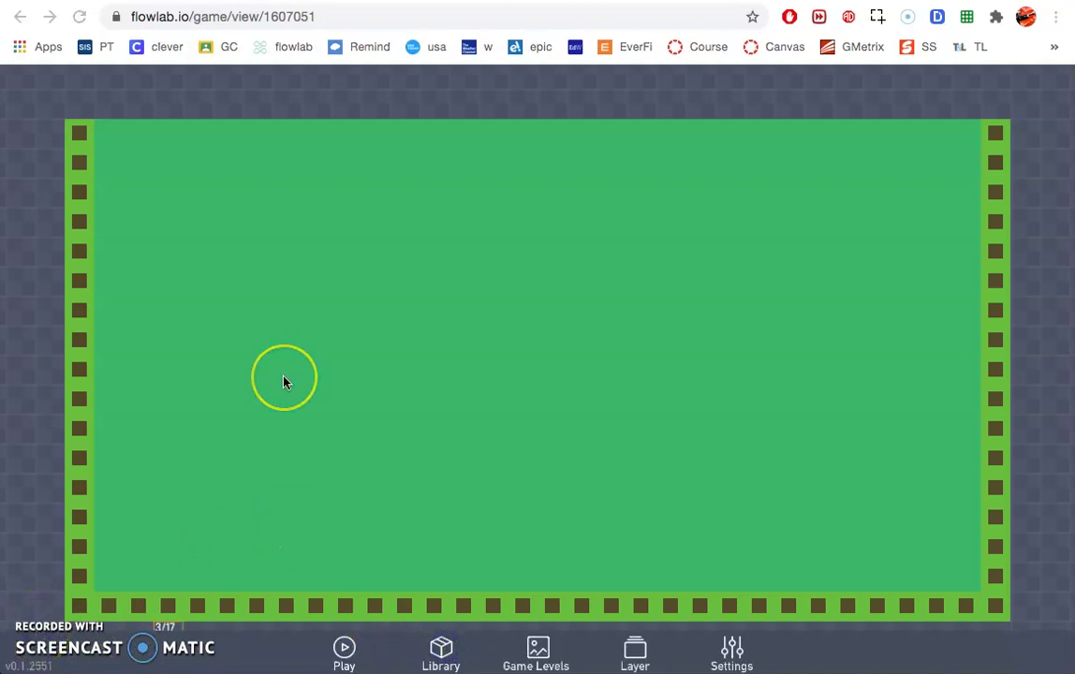
Step: Create an Inside Wall object at the top-left just inside the wall border
{"action": "left_click", "coordinate": [233, 299]}
{"action": "mouse_move", "coordinate": [208, 242]}
{"action": "left_mouse_down"}
{"action": "mouse_move", "coordinate": [202, 221]}
{"action": "mouse_move", "coordinate": [99, 129]}
{"action": "mouse_move", "coordinate": [106, 134]}
{"action": "left_mouse_up"}
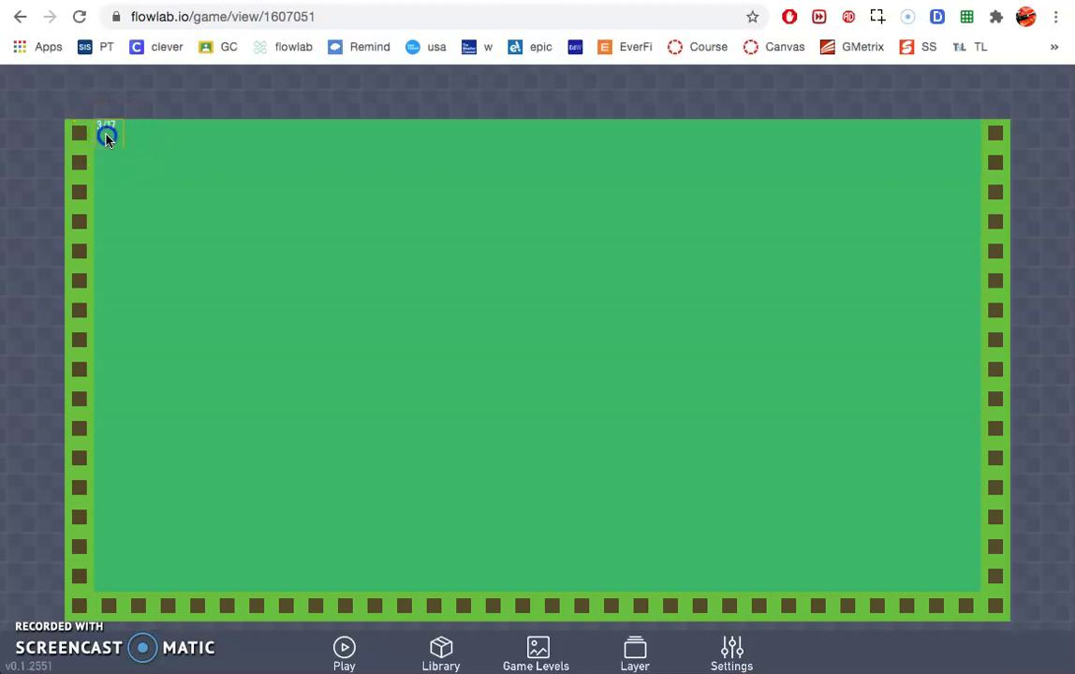
{"action": "left_click", "coordinate": [69, 139]}
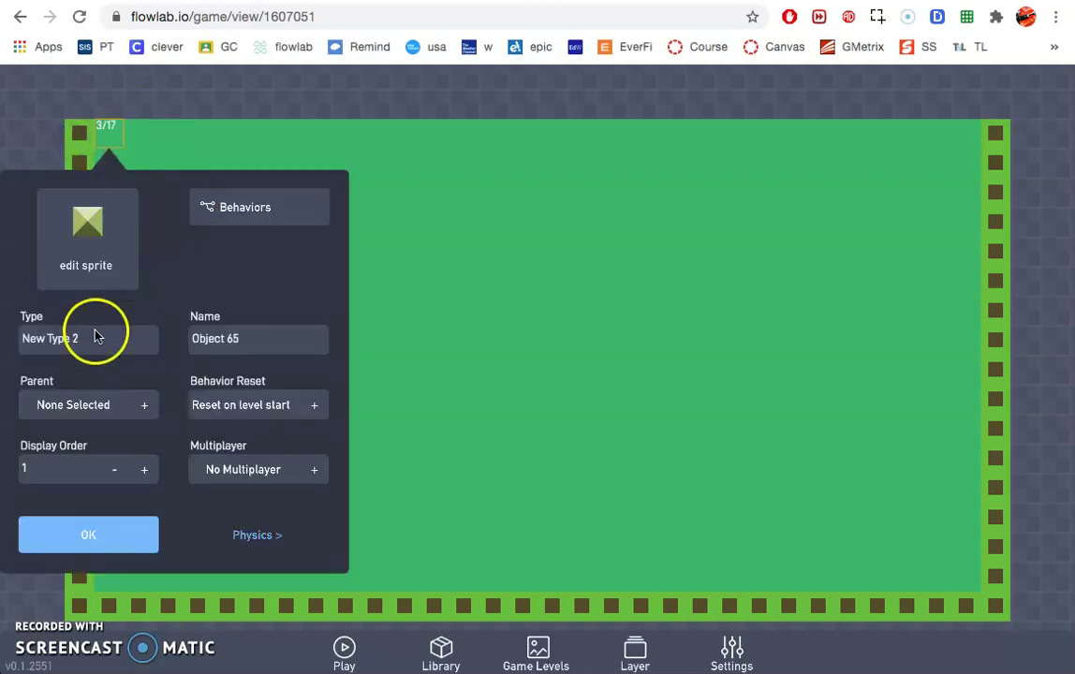
{"action": "left_click_drag", "start_coordinate": [106, 336], "coordinate": [21, 338]}
{"action": "type", "text": "Inside Wall"}
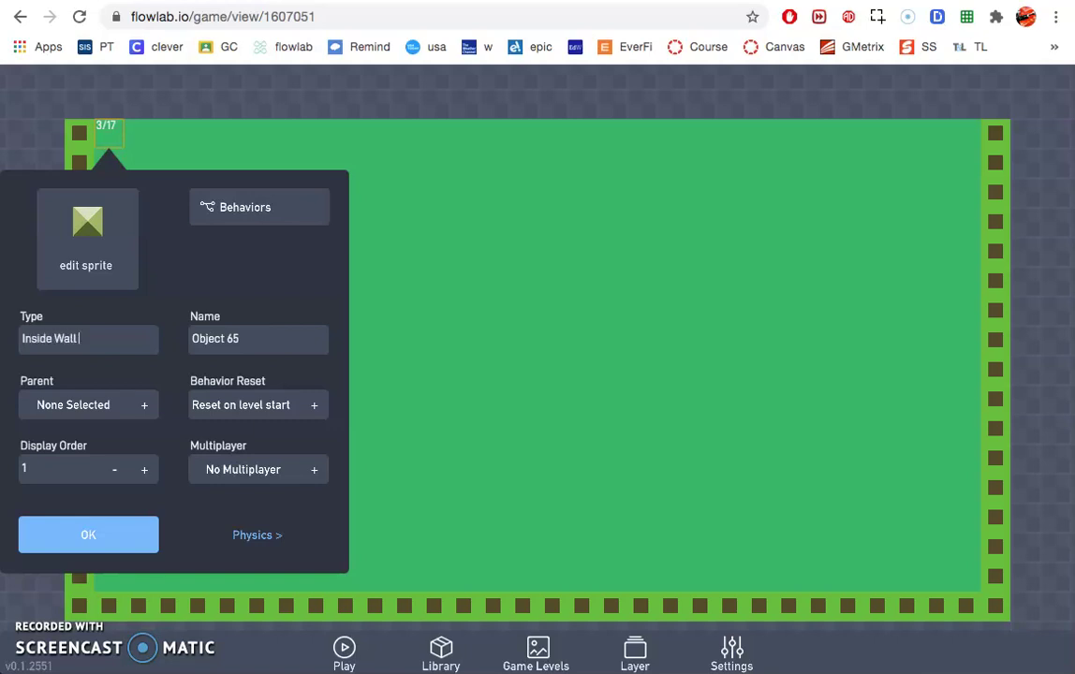
{"action": "left_click", "coordinate": [243, 534]}
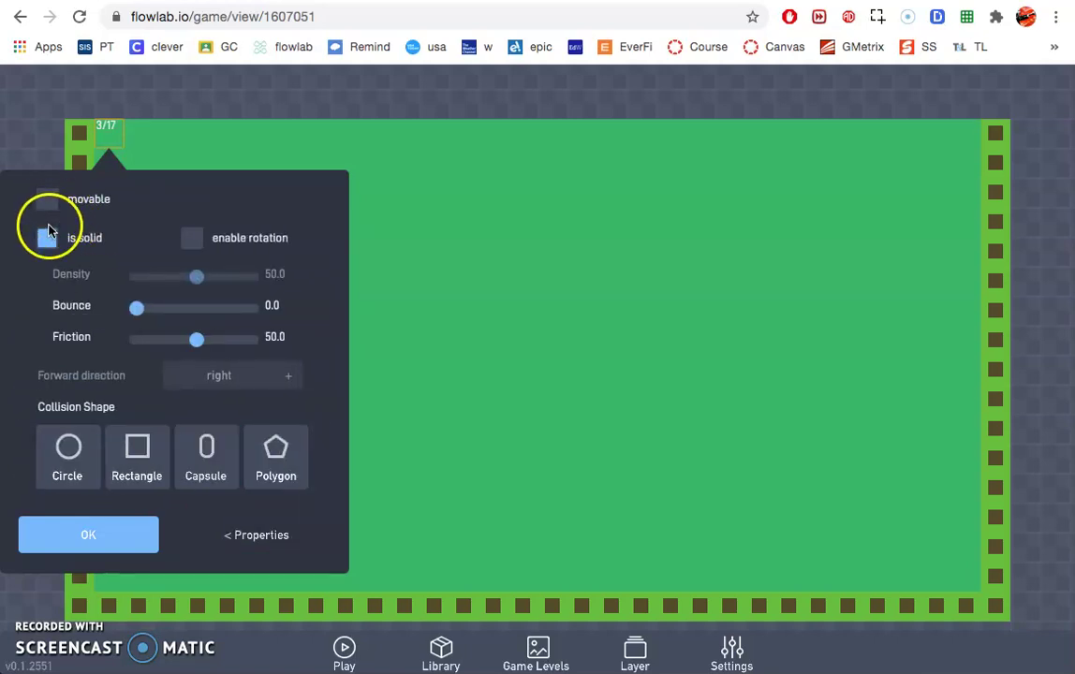
{"action": "left_click", "coordinate": [262, 552]}
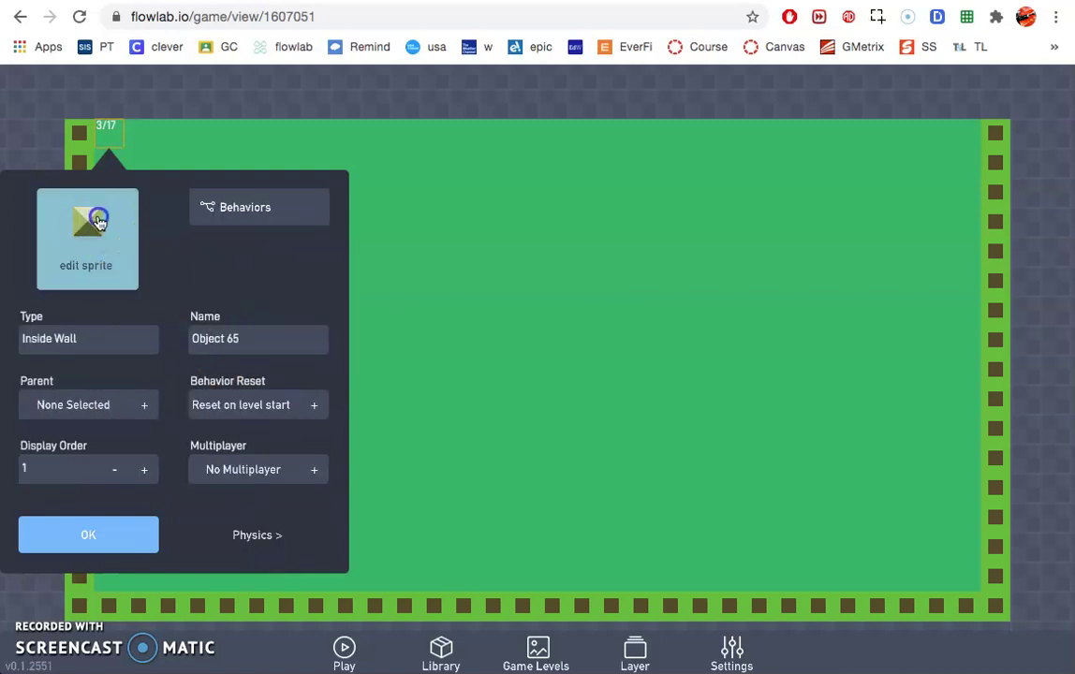
Step: Paint the Inside Wall sprite white with a solid black bottom row and save it
{"action": "left_click", "coordinate": [98, 218]}
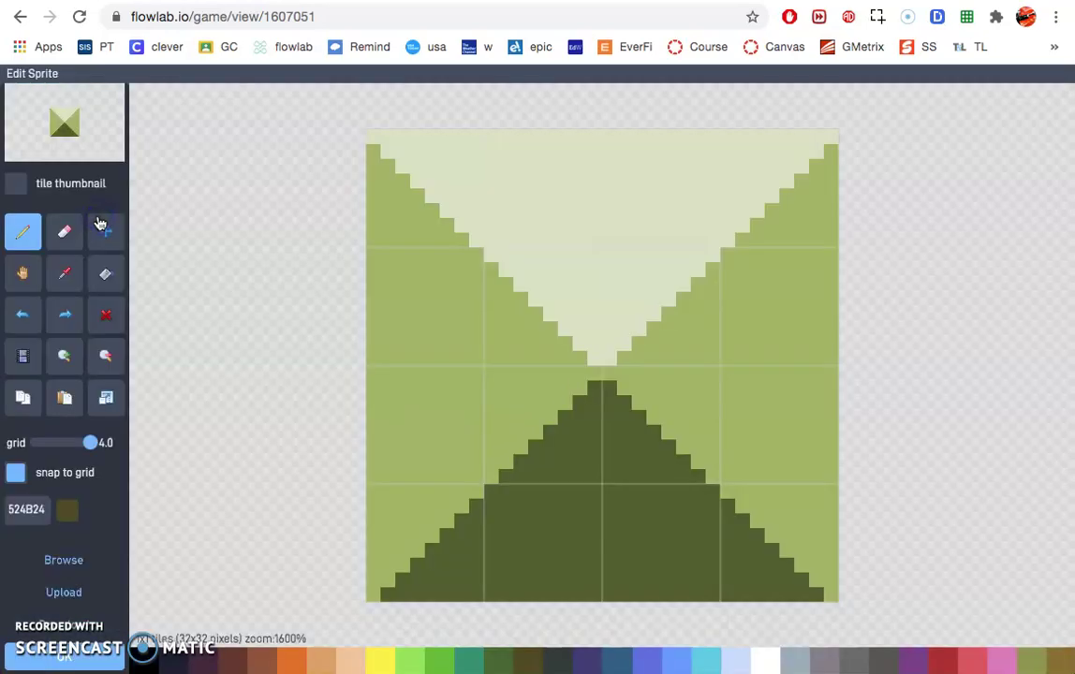
{"action": "left_click", "coordinate": [764, 655]}
{"action": "mouse_move", "coordinate": [546, 233]}
{"action": "left_mouse_down"}
{"action": "mouse_move", "coordinate": [737, 300]}
{"action": "mouse_move", "coordinate": [756, 230]}
{"action": "mouse_move", "coordinate": [430, 312]}
{"action": "mouse_move", "coordinate": [729, 410]}
{"action": "mouse_move", "coordinate": [780, 402]}
{"action": "left_mouse_up"}
{"action": "left_click", "coordinate": [141, 660]}
{"action": "left_click", "coordinate": [393, 564]}
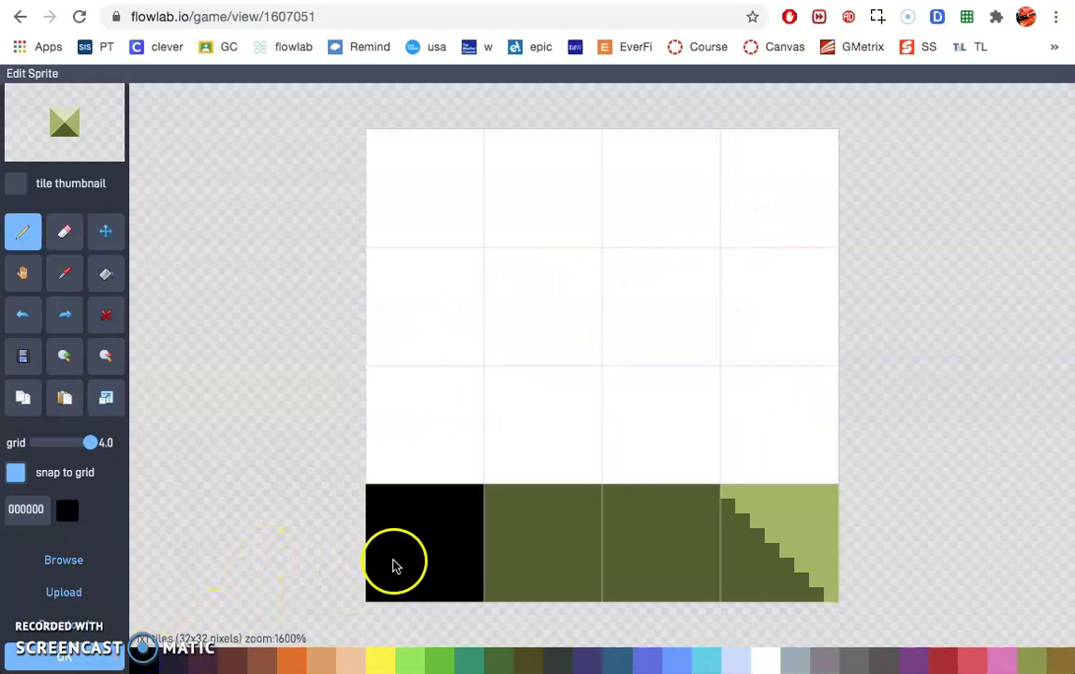
{"action": "left_click_drag", "start_coordinate": [482, 554], "coordinate": [765, 546]}
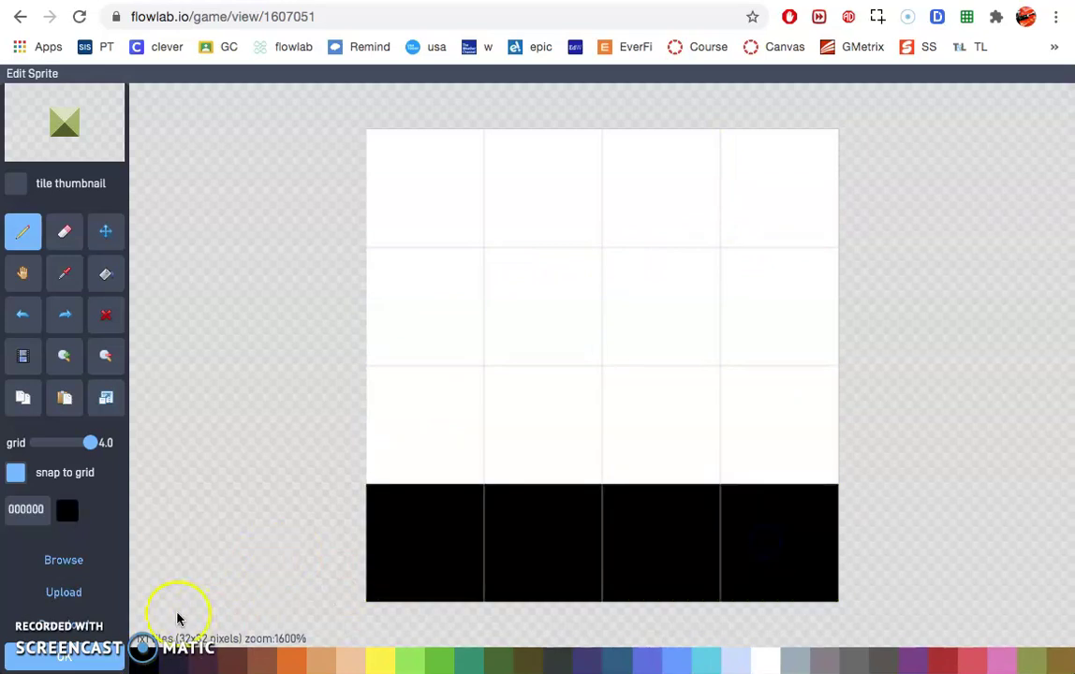
{"action": "left_click", "coordinate": [92, 667]}
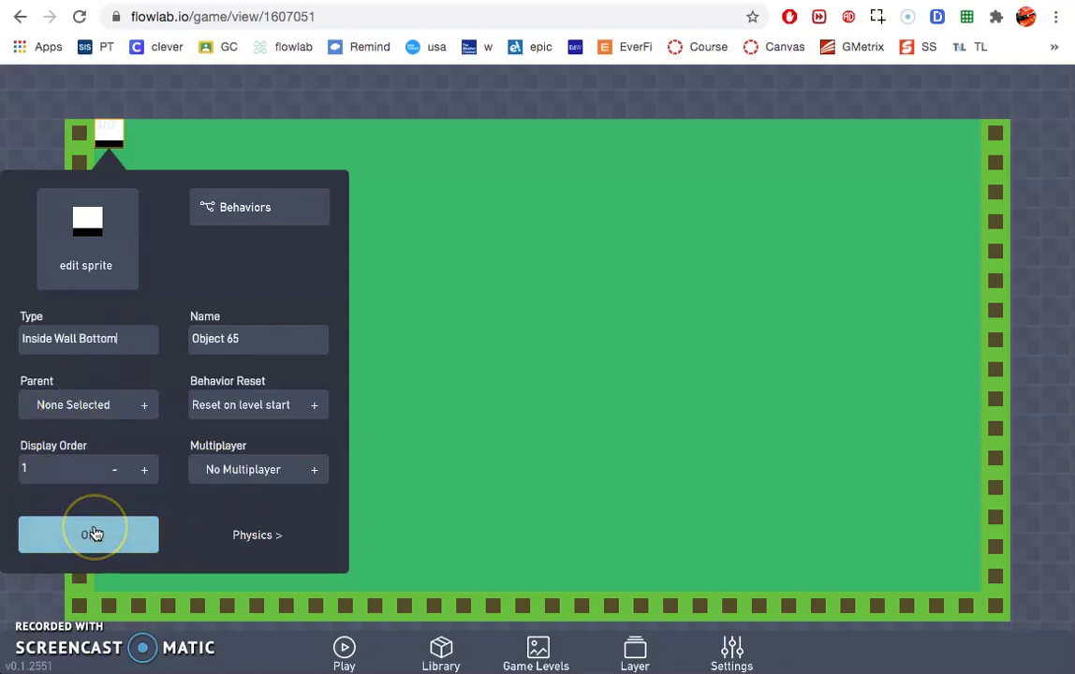
Step: Confirm the Inside Wall Bottom type and move the block to the field's middle-left
{"action": "left_click", "coordinate": [92, 533]}
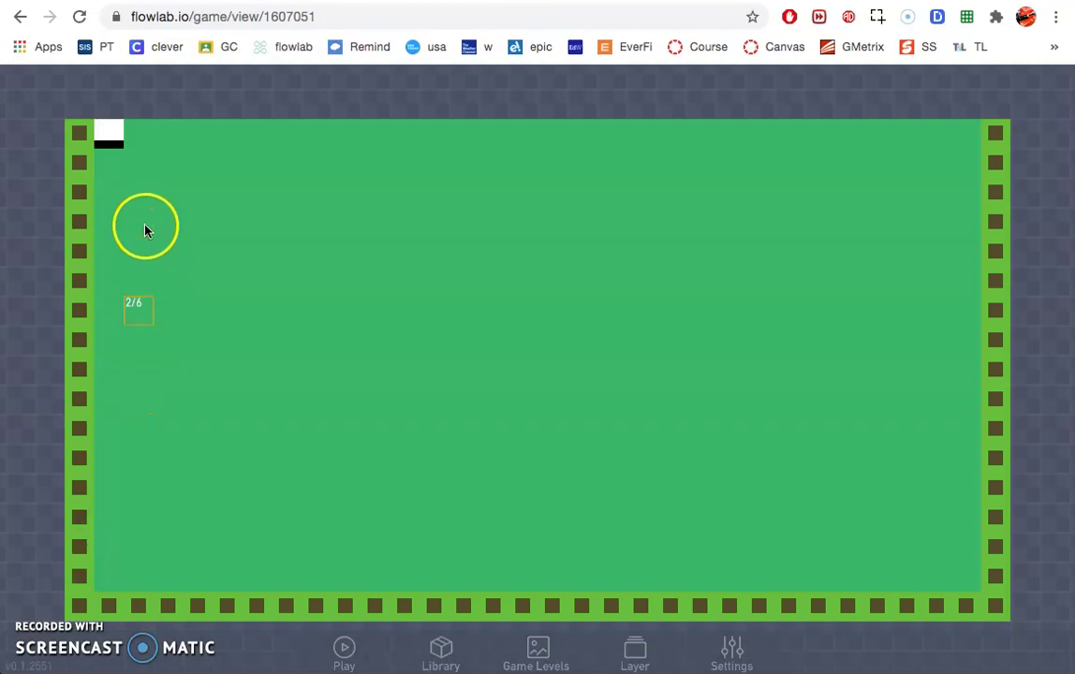
{"action": "left_click", "coordinate": [114, 190]}
{"action": "left_click_drag", "start_coordinate": [114, 190], "coordinate": [151, 350]}
Step: Clone the Inside Wall Bottom block rightward into a long wall across the field's middle
{"action": "left_click", "coordinate": [149, 341]}
{"action": "left_click", "coordinate": [118, 312]}
{"action": "mouse_move", "coordinate": [169, 339]}
{"action": "left_mouse_down"}
{"action": "mouse_move", "coordinate": [431, 352]}
{"action": "mouse_move", "coordinate": [933, 341]}
{"action": "left_mouse_up"}
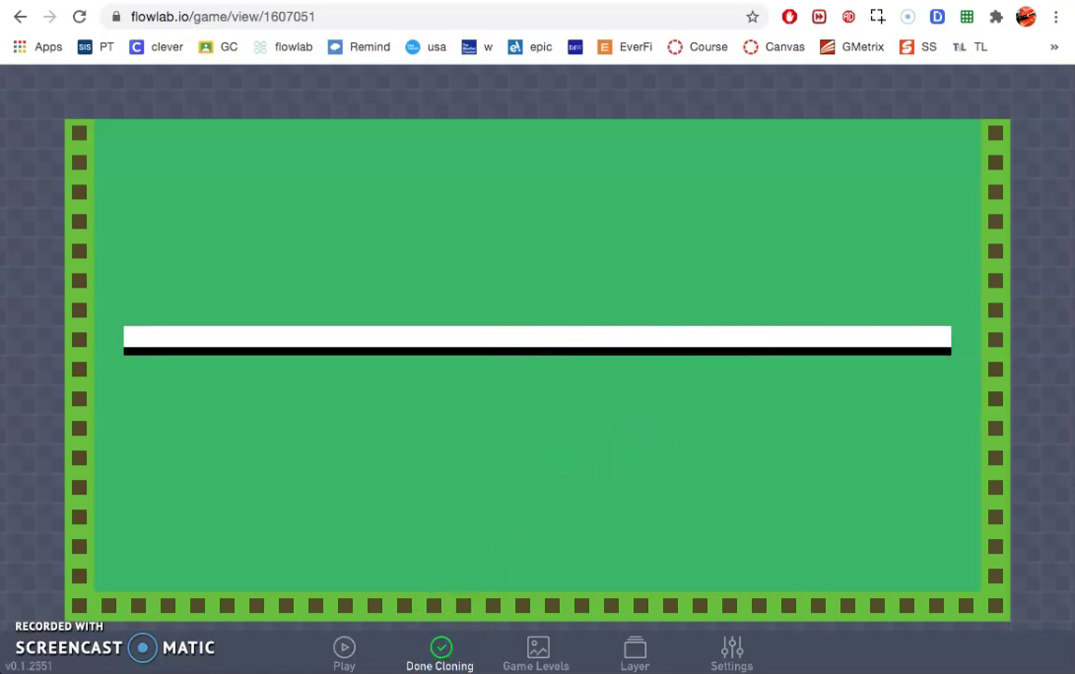
{"action": "left_click", "coordinate": [442, 646]}
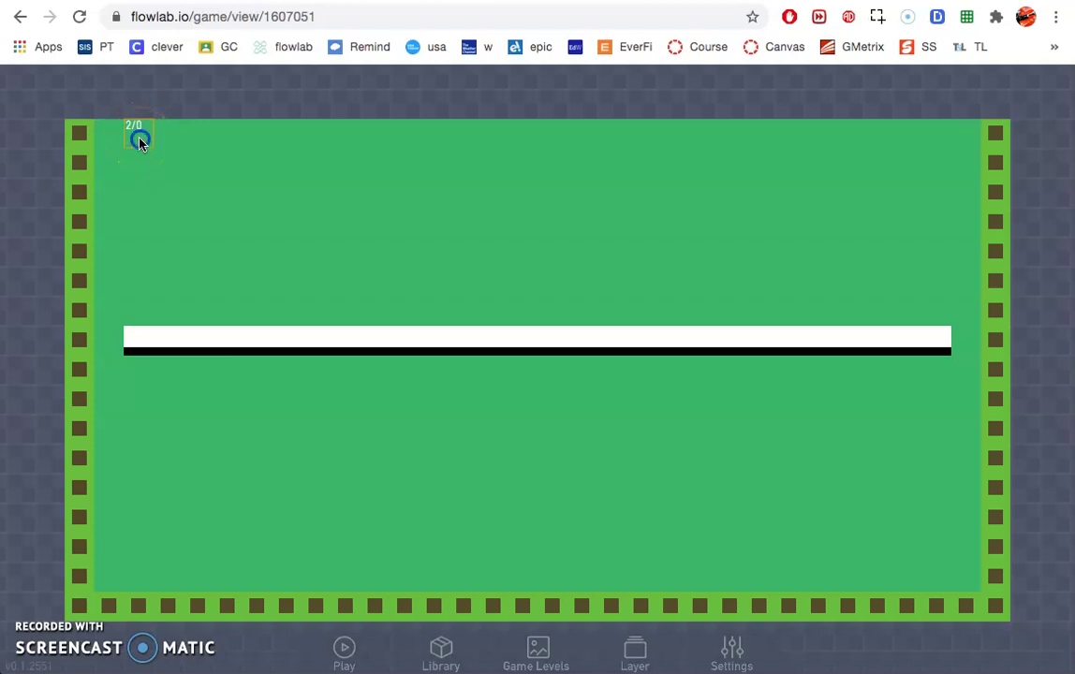
Step: Create a new object in the top-left corner with its type named Top Wall
{"action": "left_click", "coordinate": [139, 143]}
{"action": "left_click", "coordinate": [101, 137]}
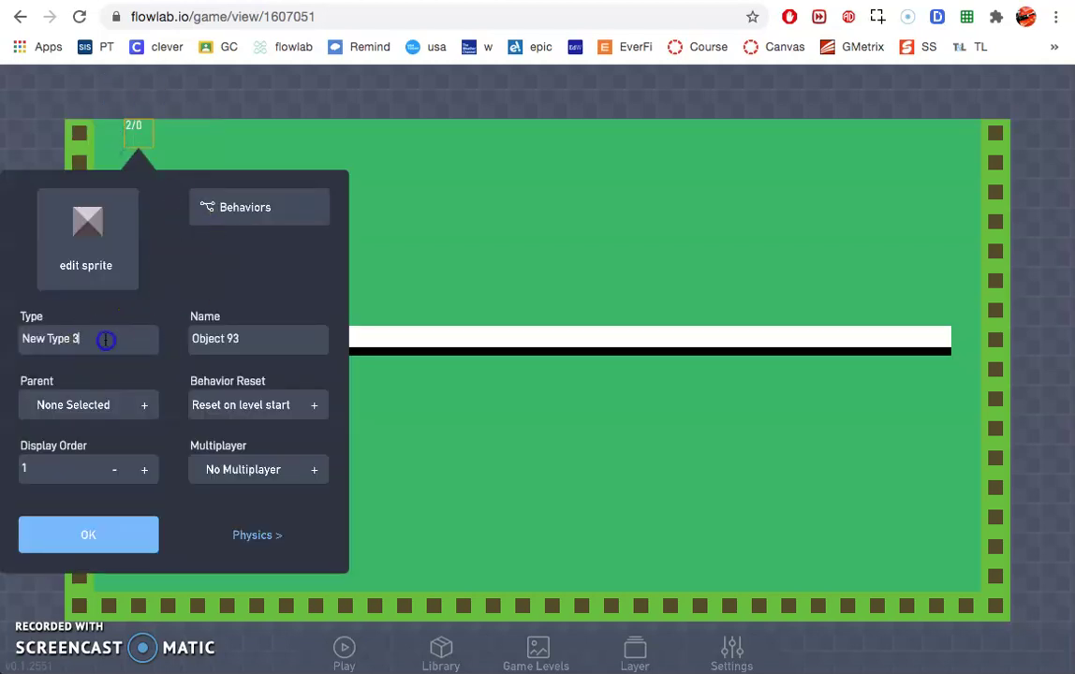
{"action": "left_click_drag", "start_coordinate": [106, 338], "coordinate": [8, 334]}
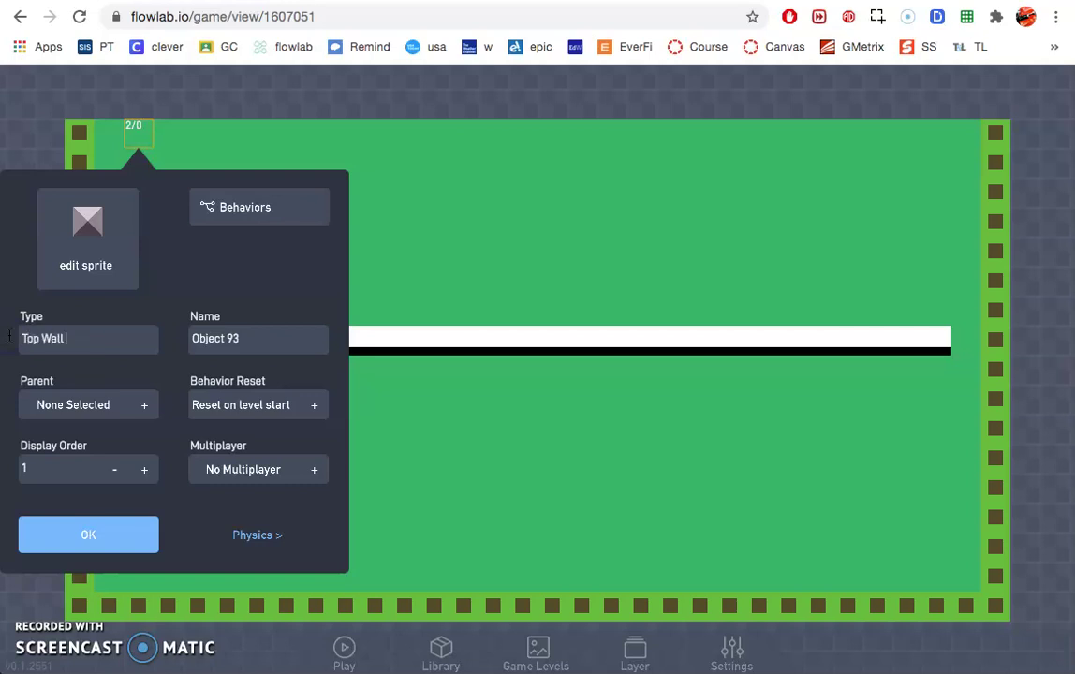
{"action": "left_click", "coordinate": [268, 538]}
{"action": "left_click", "coordinate": [236, 534]}
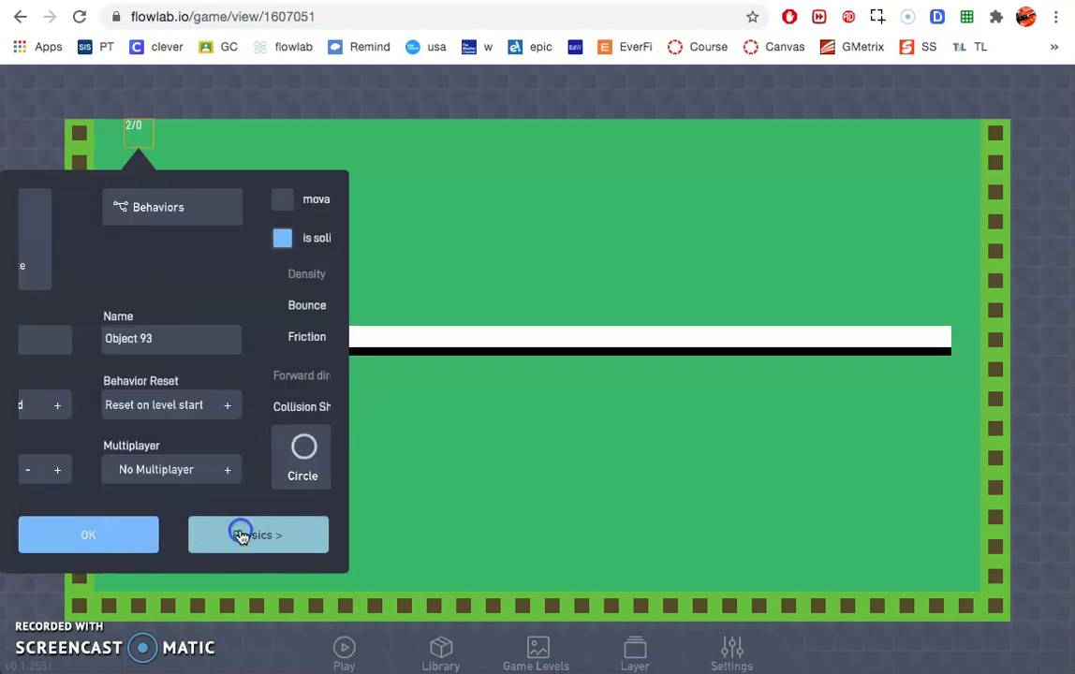
Step: Paint the Top Wall sprite white with a black top row and save it
{"action": "left_click", "coordinate": [86, 217]}
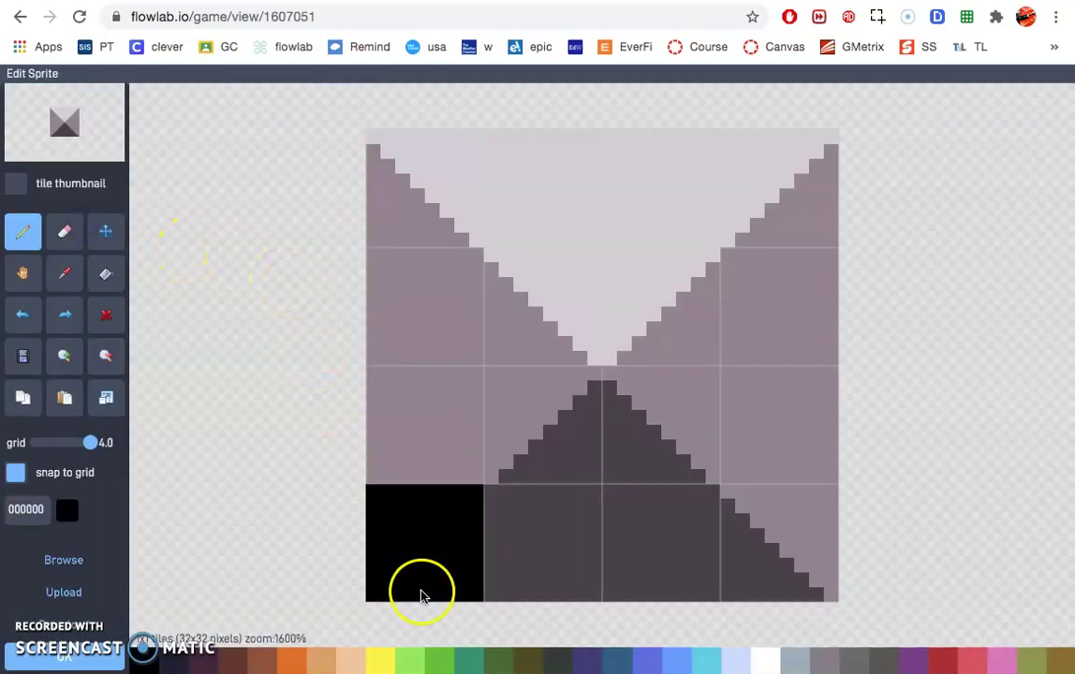
{"action": "left_click", "coordinate": [764, 664]}
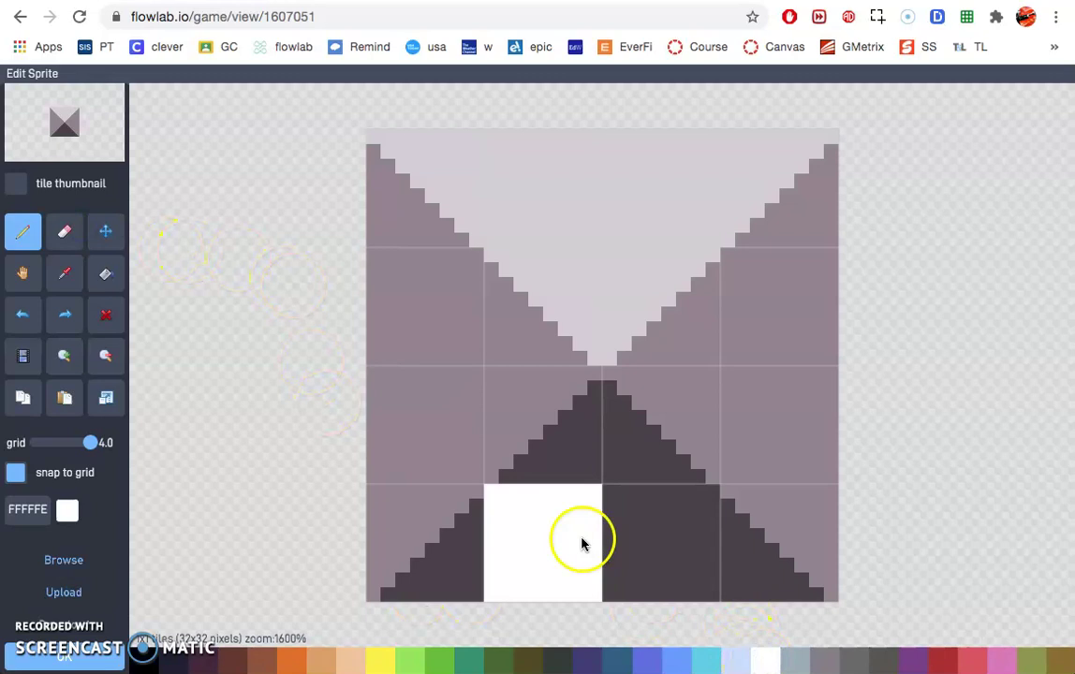
{"action": "left_click", "coordinate": [410, 299]}
{"action": "mouse_move", "coordinate": [452, 457]}
{"action": "left_mouse_down"}
{"action": "mouse_move", "coordinate": [570, 544]}
{"action": "mouse_move", "coordinate": [727, 524]}
{"action": "mouse_move", "coordinate": [755, 474]}
{"action": "mouse_move", "coordinate": [756, 338]}
{"action": "mouse_move", "coordinate": [472, 340]}
{"action": "mouse_move", "coordinate": [465, 399]}
{"action": "mouse_move", "coordinate": [681, 433]}
{"action": "left_mouse_up"}
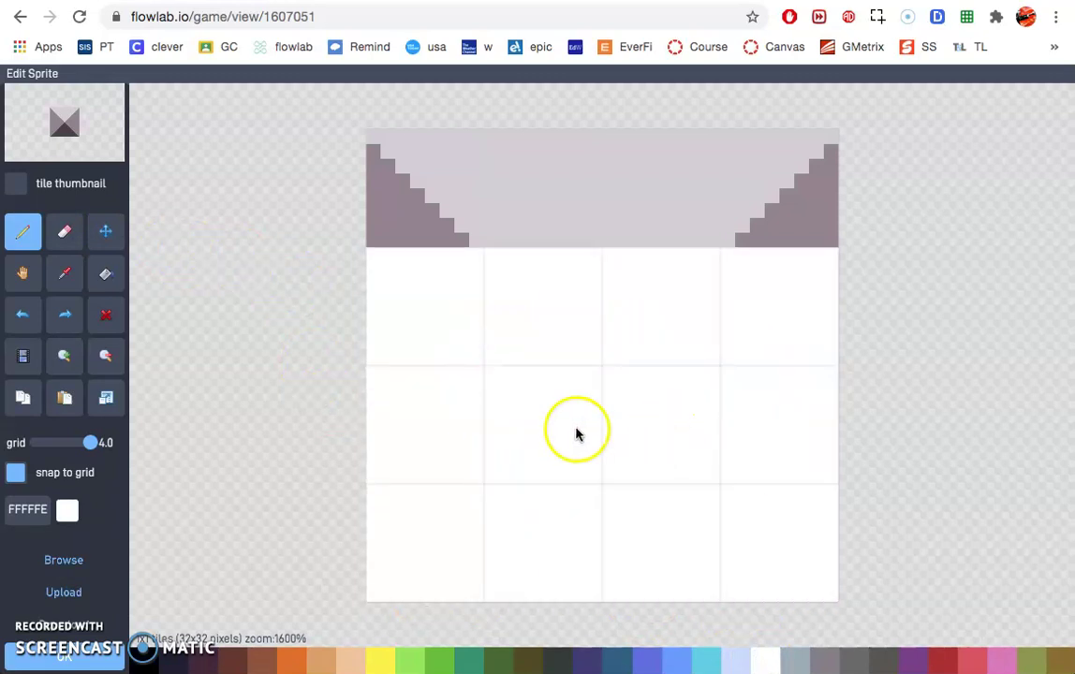
{"action": "left_click", "coordinate": [145, 665]}
{"action": "mouse_move", "coordinate": [386, 237]}
{"action": "left_mouse_down"}
{"action": "mouse_move", "coordinate": [449, 211]}
{"action": "mouse_move", "coordinate": [757, 199]}
{"action": "left_mouse_up"}
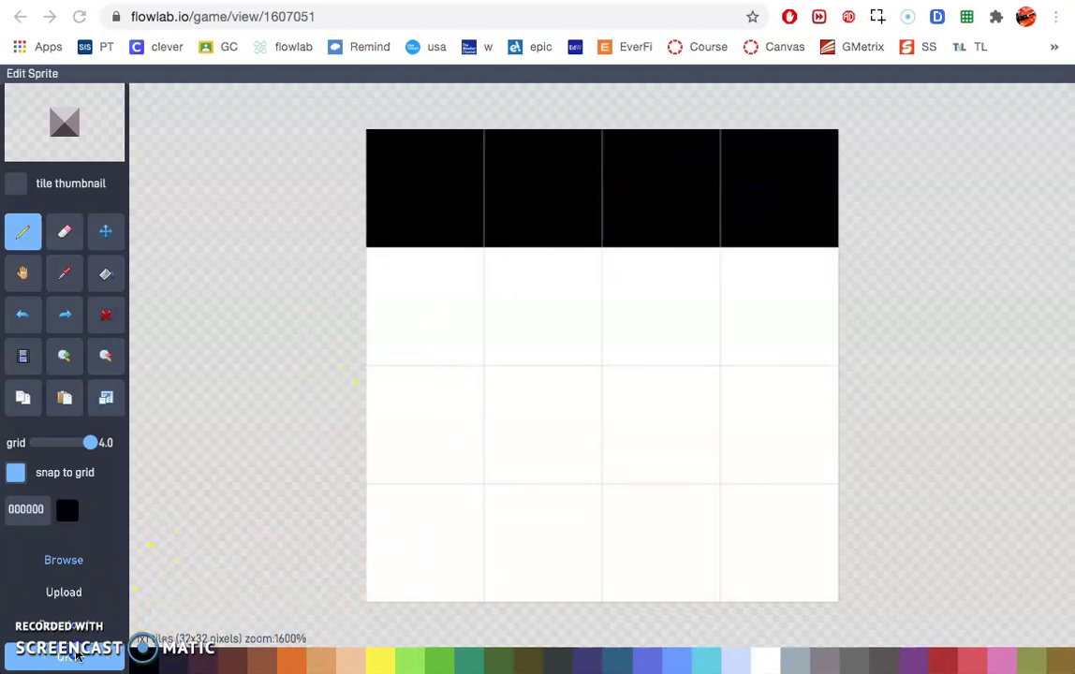
{"action": "left_click", "coordinate": [91, 660]}
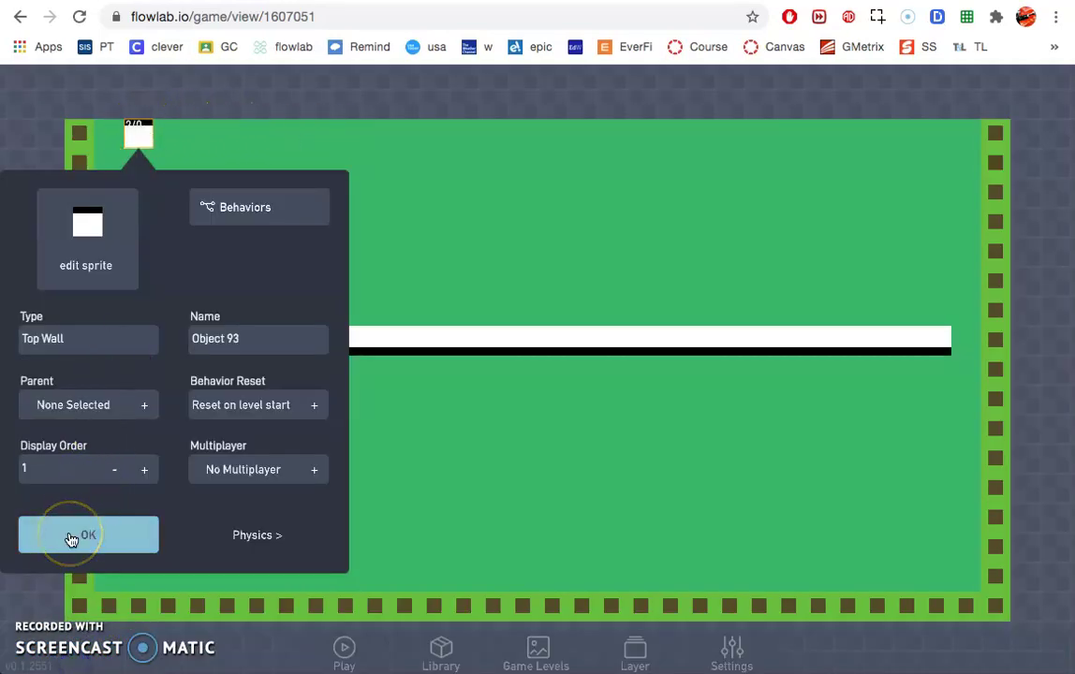
Step: Clone the Top Wall block along the whole top row and fill the gap
{"action": "left_click", "coordinate": [70, 537]}
{"action": "left_click", "coordinate": [166, 141]}
{"action": "left_click", "coordinate": [113, 91]}
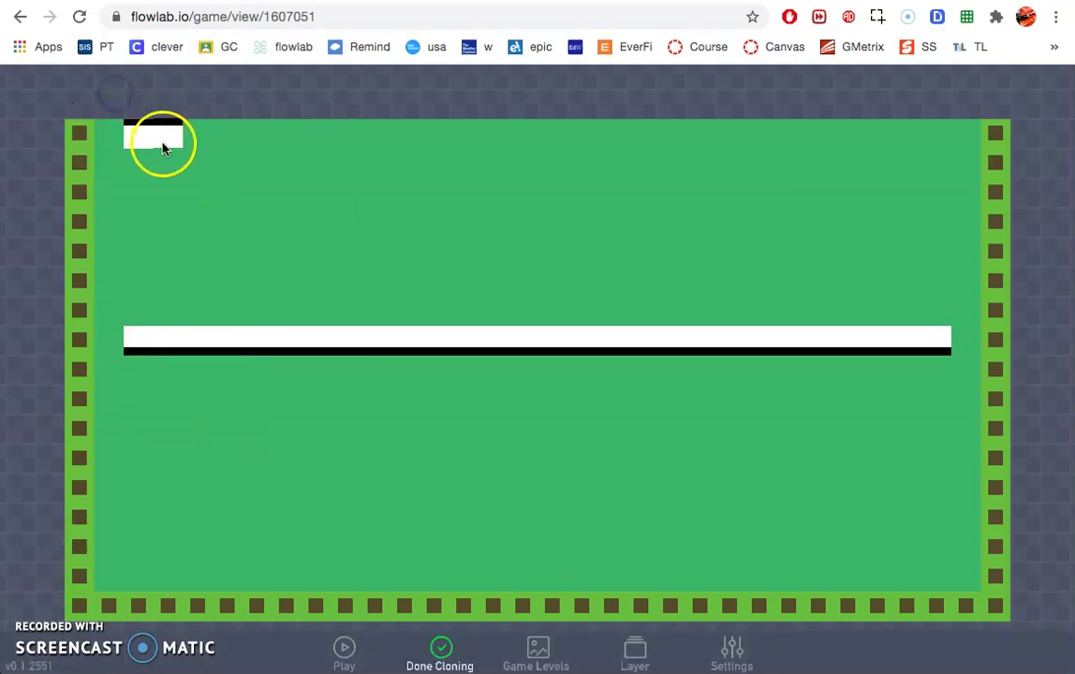
{"action": "left_click_drag", "start_coordinate": [162, 145], "coordinate": [488, 140]}
{"action": "left_click_drag", "start_coordinate": [624, 136], "coordinate": [927, 131]}
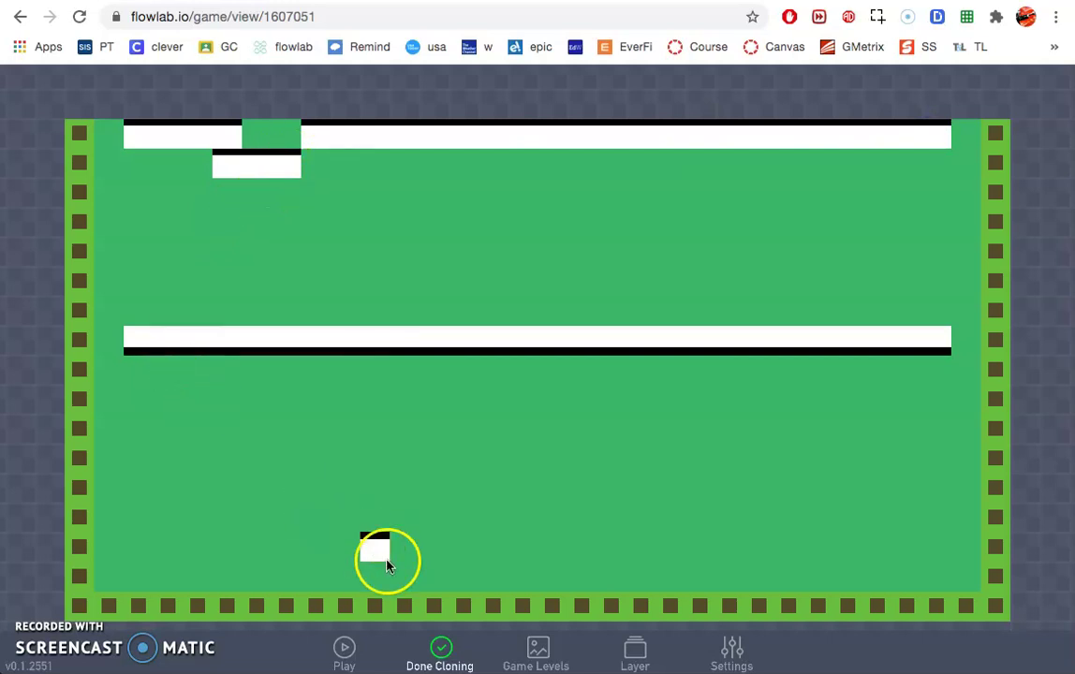
{"action": "left_click", "coordinate": [441, 648]}
{"action": "left_click_drag", "start_coordinate": [286, 180], "coordinate": [260, 136]}
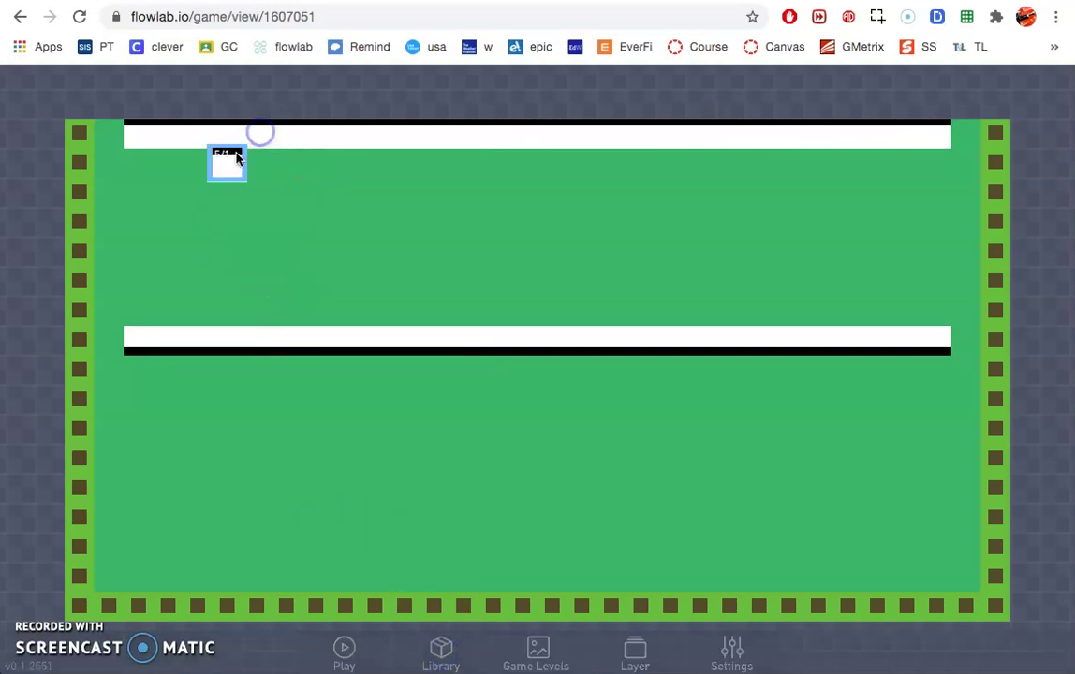
Step: Delete the stray Top Wall copy left below the top wall
{"action": "left_click", "coordinate": [235, 159]}
{"action": "left_click", "coordinate": [214, 192]}
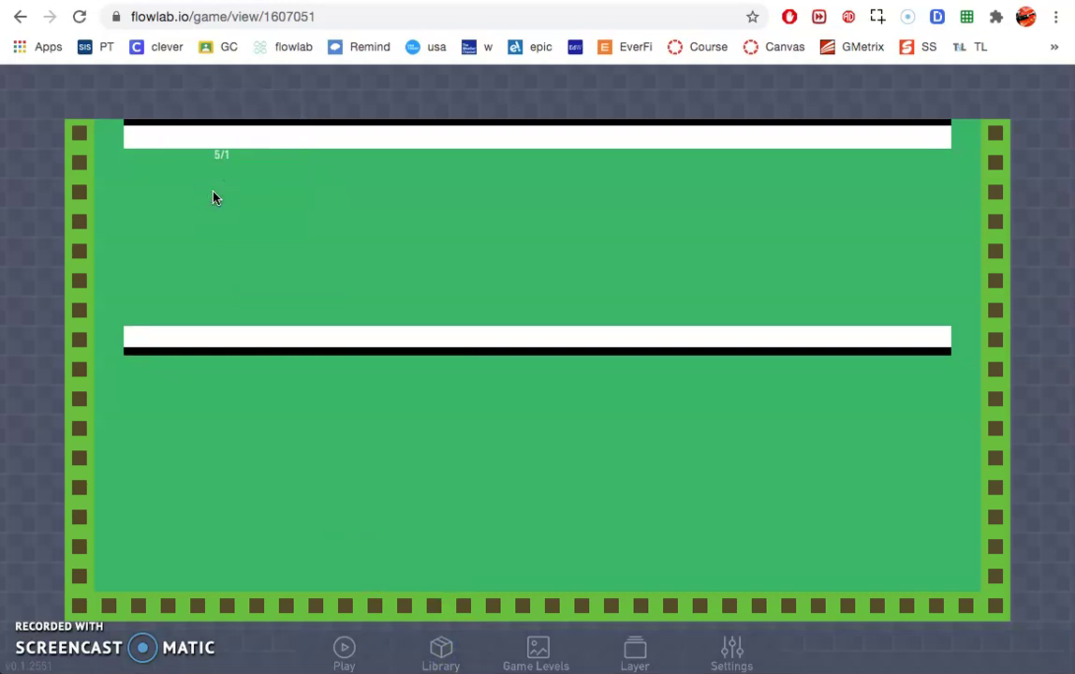
{"action": "mouse_move", "coordinate": [213, 196]}
{"action": "left_mouse_down"}
{"action": "mouse_move", "coordinate": [178, 163]}
{"action": "mouse_move", "coordinate": [120, 139]}
{"action": "mouse_move", "coordinate": [113, 402]}
{"action": "mouse_move", "coordinate": [120, 312]}
{"action": "mouse_move", "coordinate": [120, 323]}
{"action": "left_mouse_up"}
{"action": "left_click", "coordinate": [119, 345]}
{"action": "mouse_move", "coordinate": [100, 180]}
{"action": "left_mouse_down"}
{"action": "mouse_move", "coordinate": [103, 125]}
{"action": "mouse_move", "coordinate": [106, 312]}
{"action": "mouse_move", "coordinate": [967, 167]}
{"action": "mouse_move", "coordinate": [964, 116]}
{"action": "mouse_move", "coordinate": [963, 338]}
{"action": "mouse_move", "coordinate": [331, 427]}
{"action": "mouse_move", "coordinate": [103, 562]}
{"action": "mouse_move", "coordinate": [38, 625]}
{"action": "mouse_move", "coordinate": [47, 615]}
{"action": "left_mouse_up"}
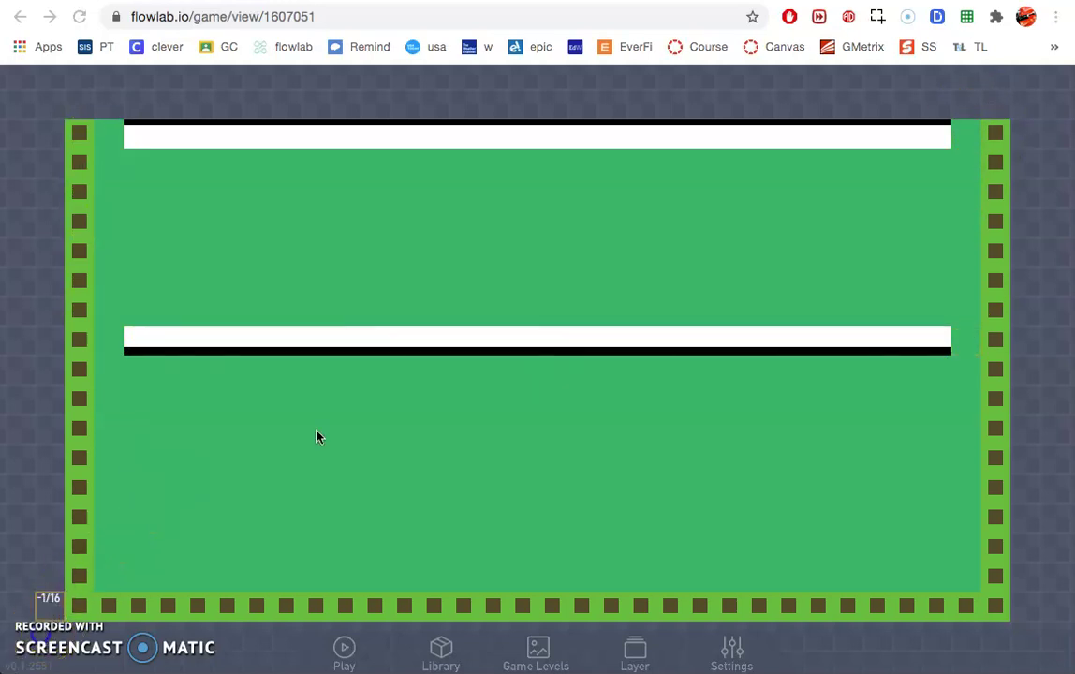
Step: Create a new object at the middle wall's right end with type 'bottom right corner'
{"action": "left_click", "coordinate": [967, 343]}
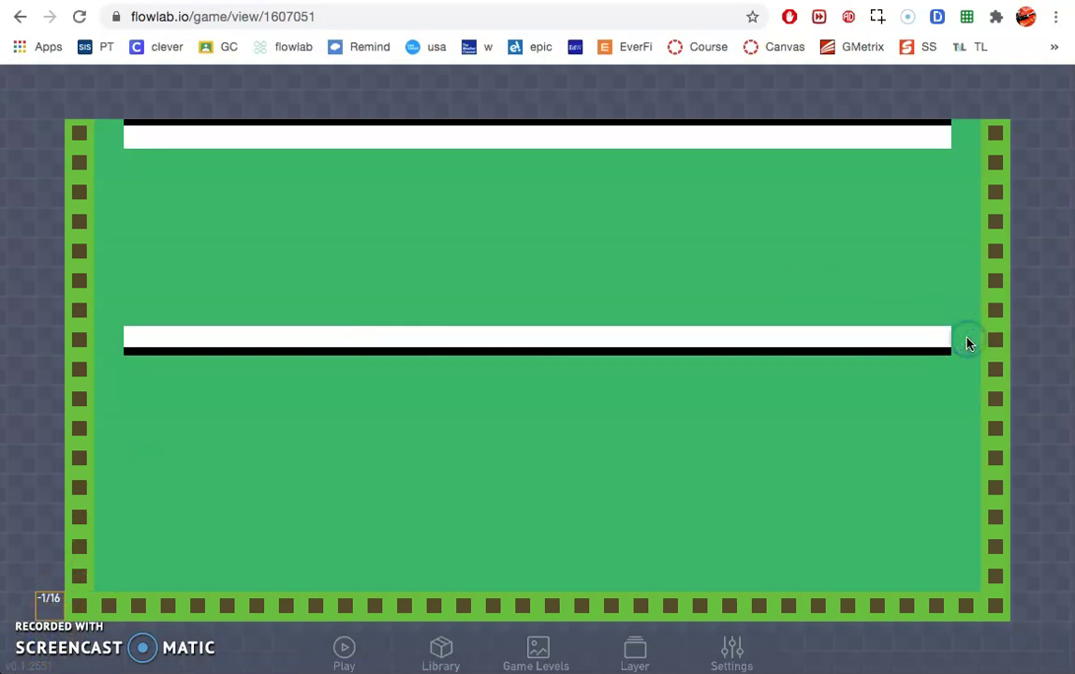
{"action": "left_click", "coordinate": [968, 342]}
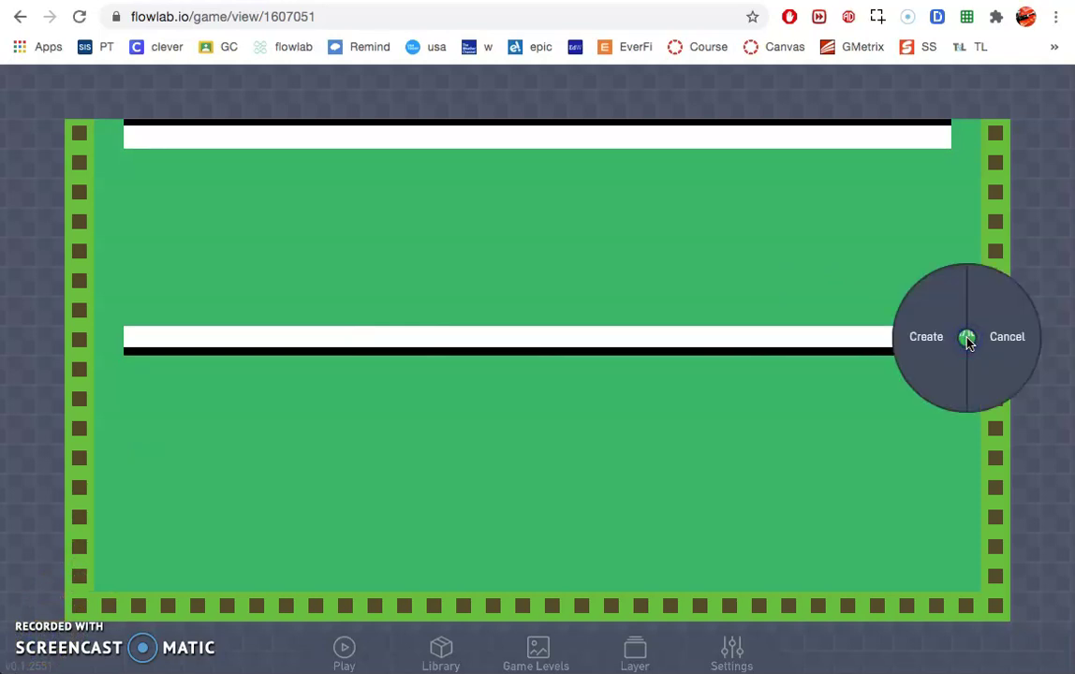
{"action": "left_click", "coordinate": [906, 338]}
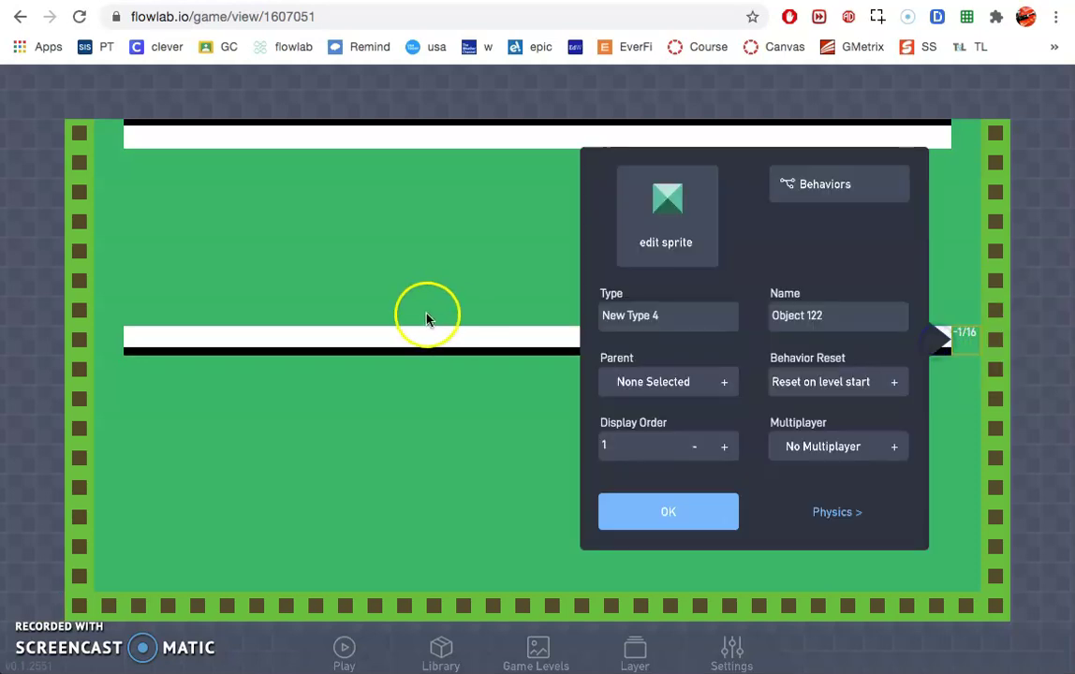
{"action": "left_click_drag", "start_coordinate": [665, 313], "coordinate": [546, 312]}
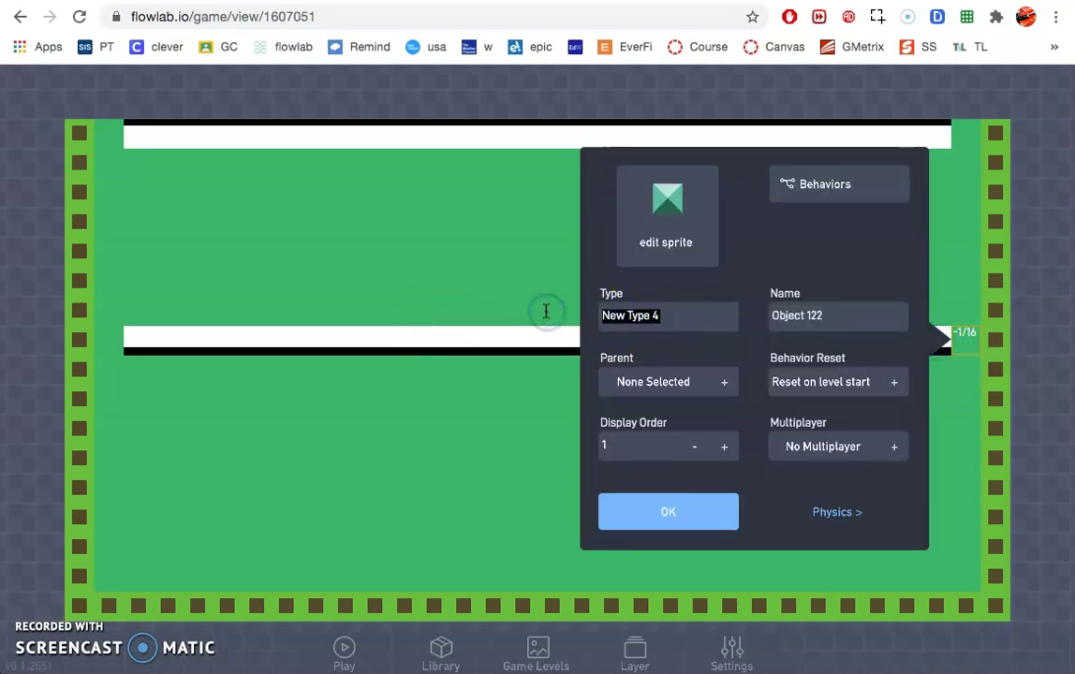
{"action": "type", "text": "bott"}
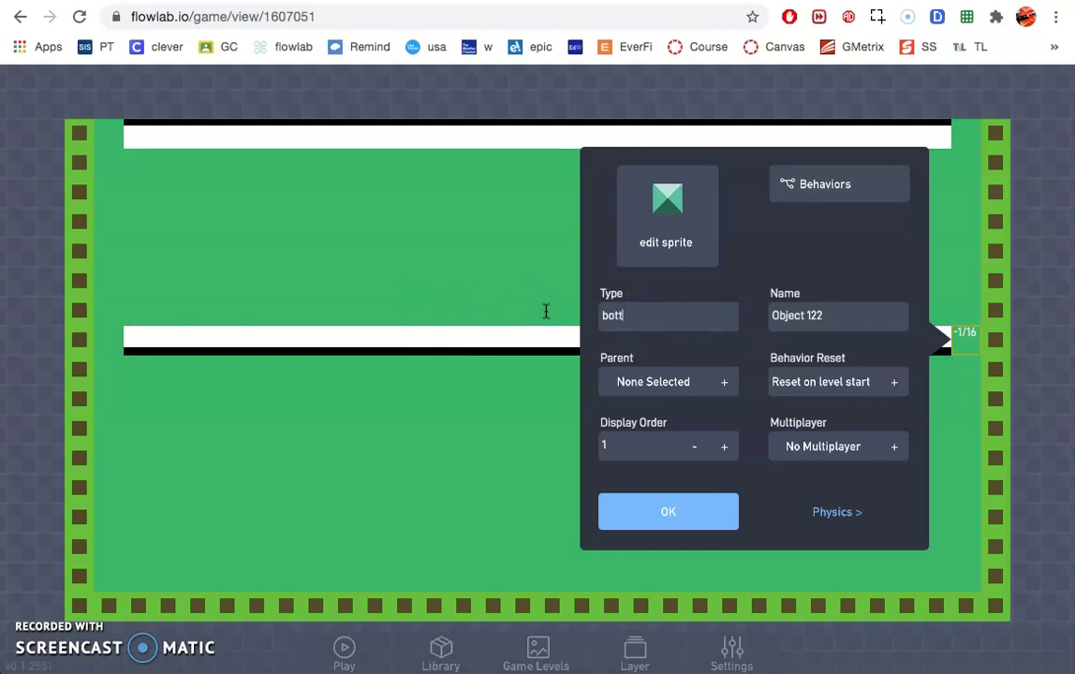
{"action": "type", "text": "om right corner"}
Step: Paint the corner sprite white with black bottom and right edges, then confirm the object
{"action": "left_click", "coordinate": [667, 208]}
{"action": "left_click", "coordinate": [513, 476]}
{"action": "left_click", "coordinate": [765, 660]}
{"action": "mouse_move", "coordinate": [427, 209]}
{"action": "left_mouse_down"}
{"action": "mouse_move", "coordinate": [643, 215]}
{"action": "mouse_move", "coordinate": [588, 408]}
{"action": "mouse_move", "coordinate": [492, 299]}
{"action": "mouse_move", "coordinate": [528, 396]}
{"action": "left_mouse_up"}
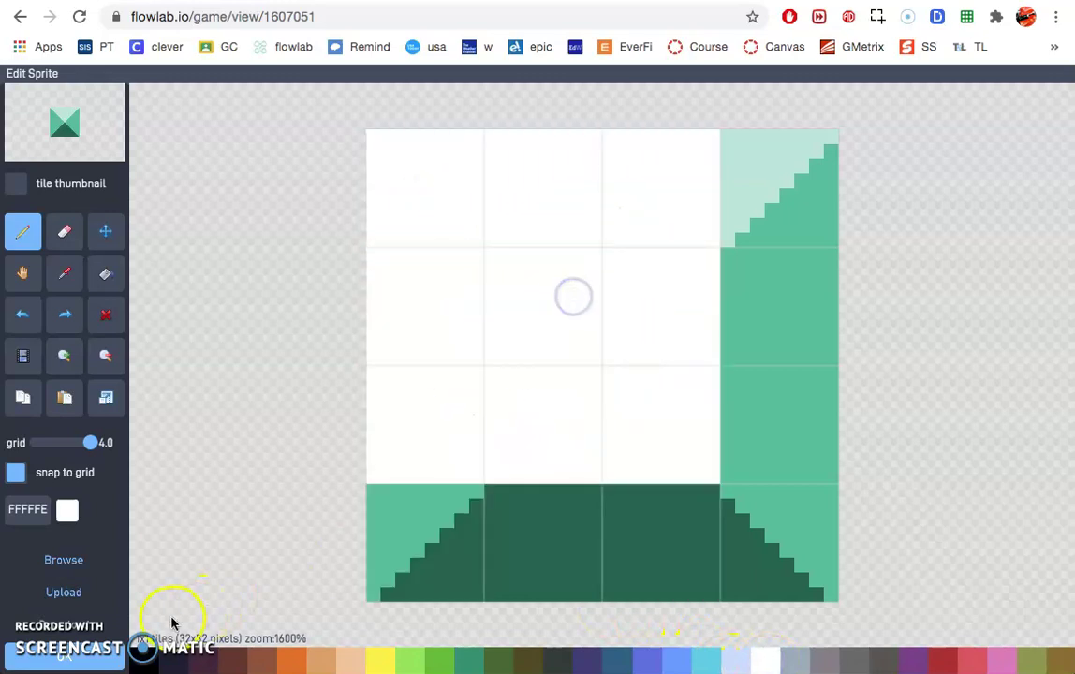
{"action": "left_click", "coordinate": [141, 665]}
{"action": "mouse_move", "coordinate": [391, 559]}
{"action": "left_mouse_down"}
{"action": "mouse_move", "coordinate": [538, 543]}
{"action": "mouse_move", "coordinate": [749, 545]}
{"action": "mouse_move", "coordinate": [750, 235]}
{"action": "left_mouse_up"}
{"action": "left_click", "coordinate": [84, 648]}
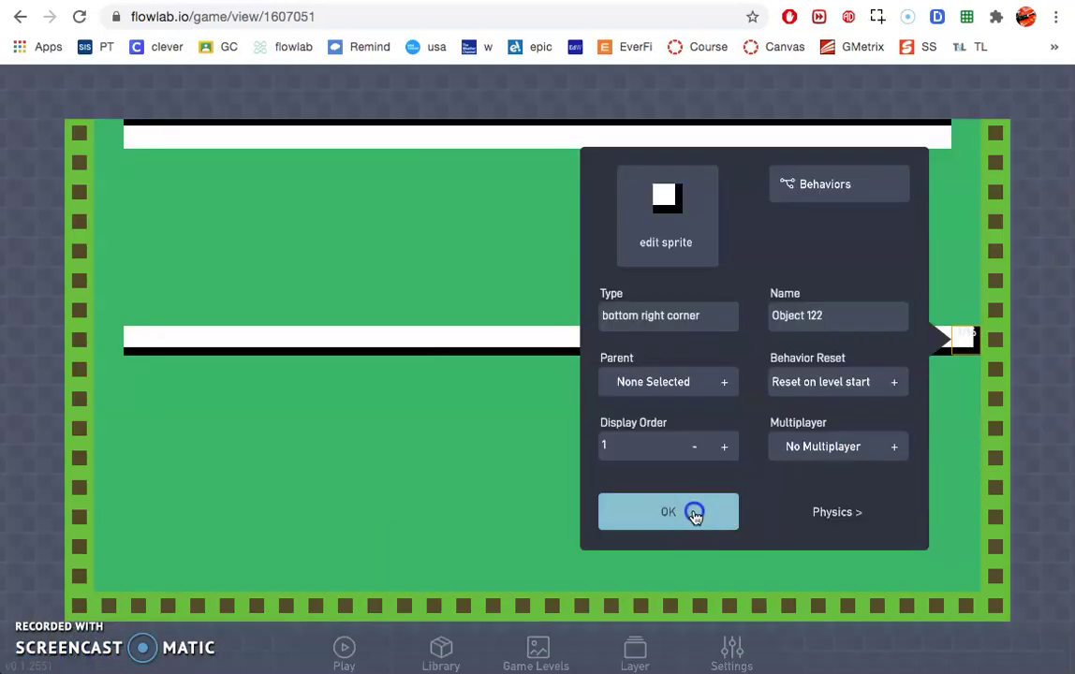
{"action": "left_click", "coordinate": [694, 512]}
Step: Create a new object at the top wall's right end with type Upper Right Corner
{"action": "left_click_drag", "start_coordinate": [962, 141], "coordinate": [923, 138]}
{"action": "left_click", "coordinate": [792, 336]}
{"action": "left_click_drag", "start_coordinate": [815, 338], "coordinate": [665, 336]}
{"action": "type", "text": "Upper Right Corner"}
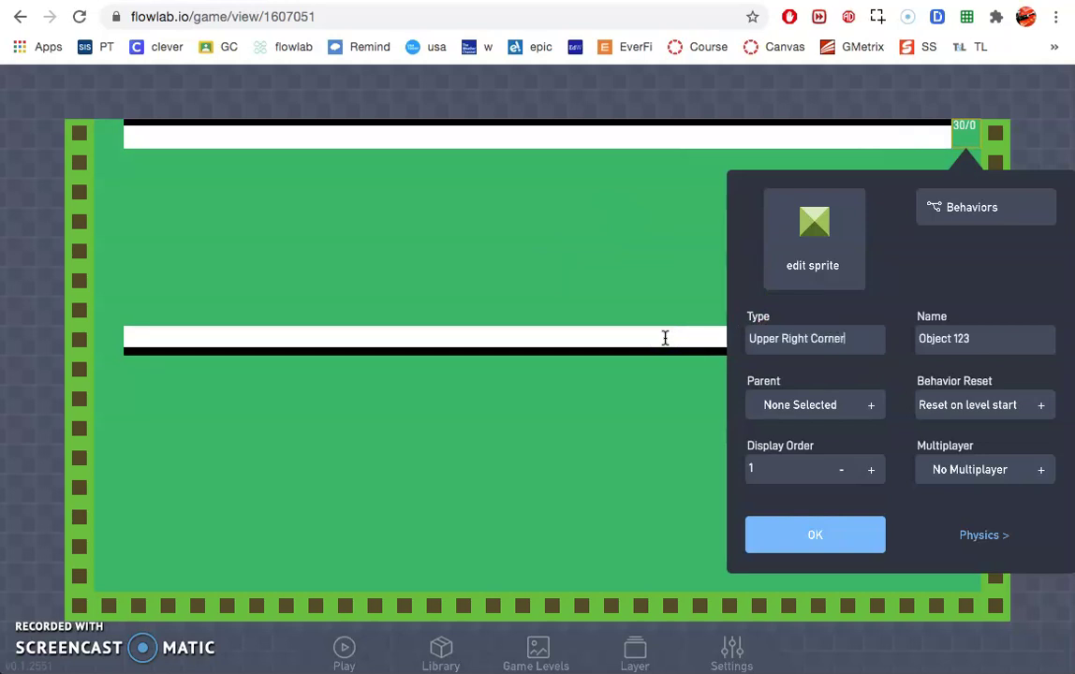
Step: Paint the Upper Right Corner sprite white with black top and right edges and save it
{"action": "left_click", "coordinate": [842, 260]}
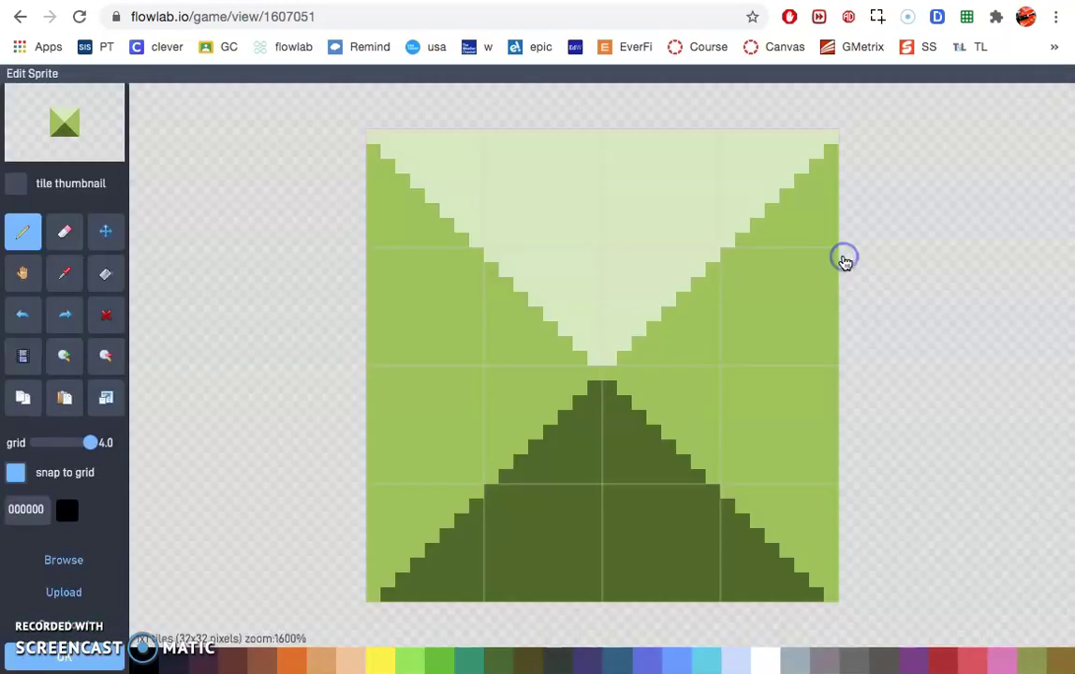
{"action": "left_click", "coordinate": [777, 663]}
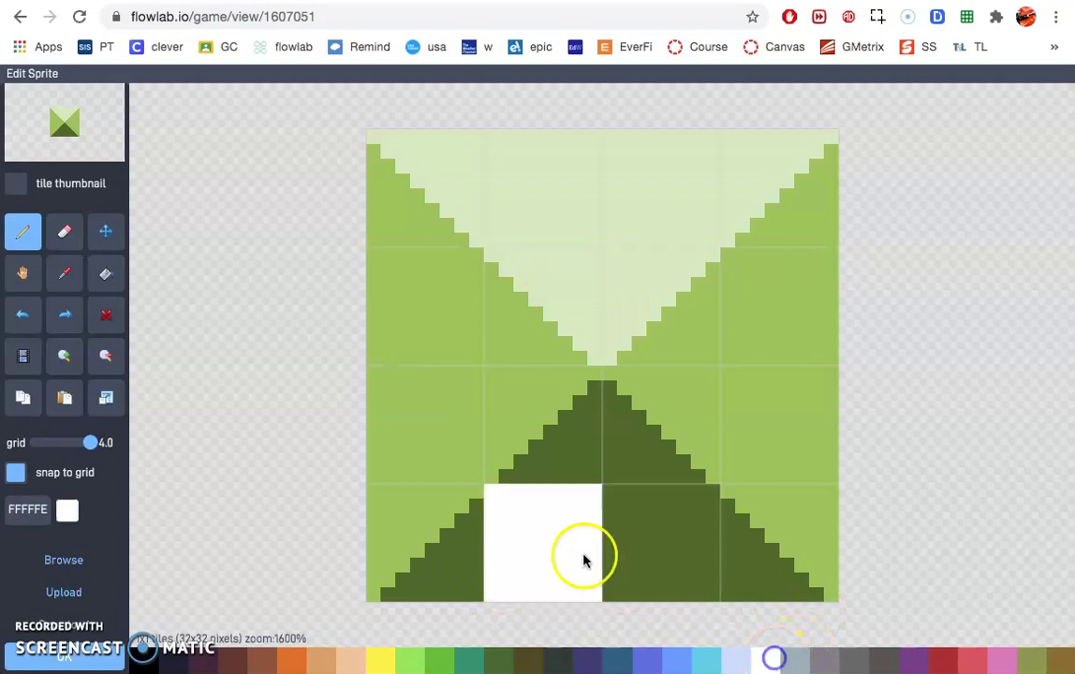
{"action": "mouse_move", "coordinate": [472, 542]}
{"action": "left_mouse_down"}
{"action": "mouse_move", "coordinate": [458, 439]}
{"action": "mouse_move", "coordinate": [478, 363]}
{"action": "mouse_move", "coordinate": [646, 330]}
{"action": "mouse_move", "coordinate": [655, 441]}
{"action": "mouse_move", "coordinate": [585, 526]}
{"action": "mouse_move", "coordinate": [517, 509]}
{"action": "mouse_move", "coordinate": [523, 471]}
{"action": "left_mouse_up"}
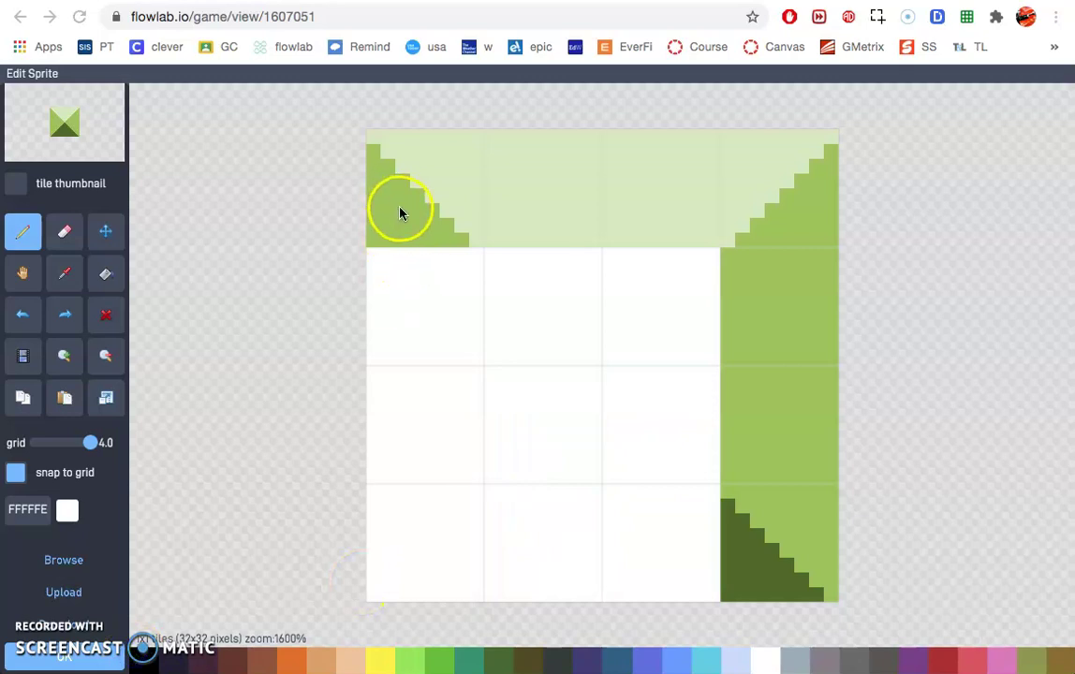
{"action": "left_click", "coordinate": [140, 660]}
{"action": "mouse_move", "coordinate": [398, 202]}
{"action": "left_mouse_down"}
{"action": "mouse_move", "coordinate": [629, 173]}
{"action": "mouse_move", "coordinate": [747, 192]}
{"action": "mouse_move", "coordinate": [758, 504]}
{"action": "left_mouse_up"}
{"action": "left_click", "coordinate": [82, 660]}
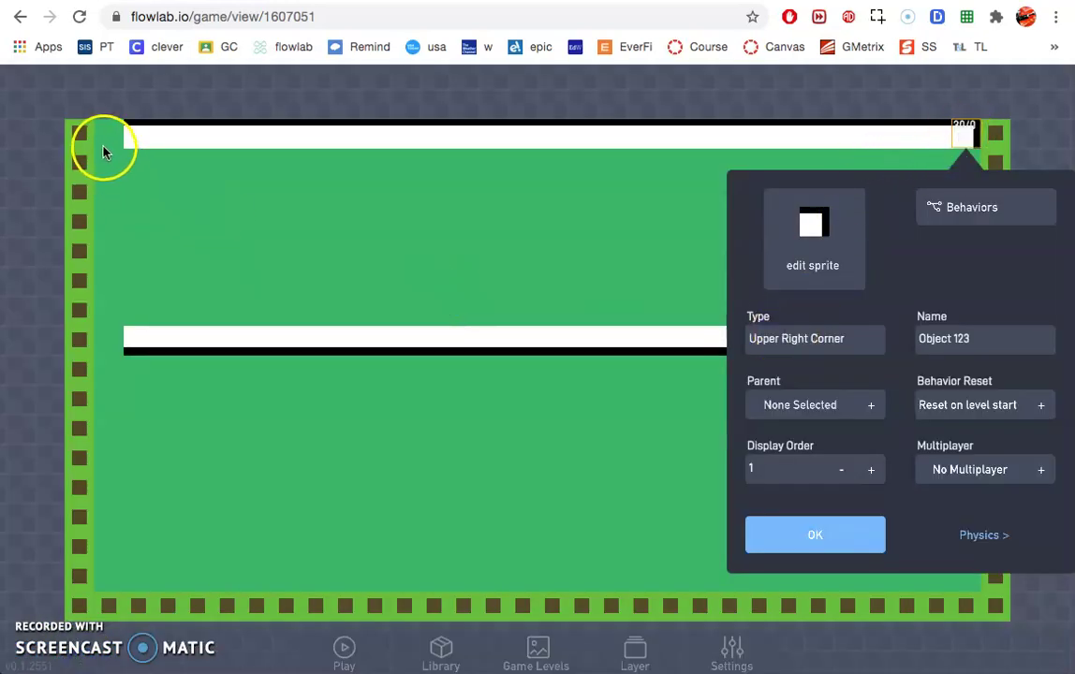
Step: Confirm Upper Right Corner, then create a top-left object typed Upper Left Corner
{"action": "left_click", "coordinate": [797, 538]}
{"action": "left_click", "coordinate": [104, 140]}
{"action": "left_click", "coordinate": [47, 148]}
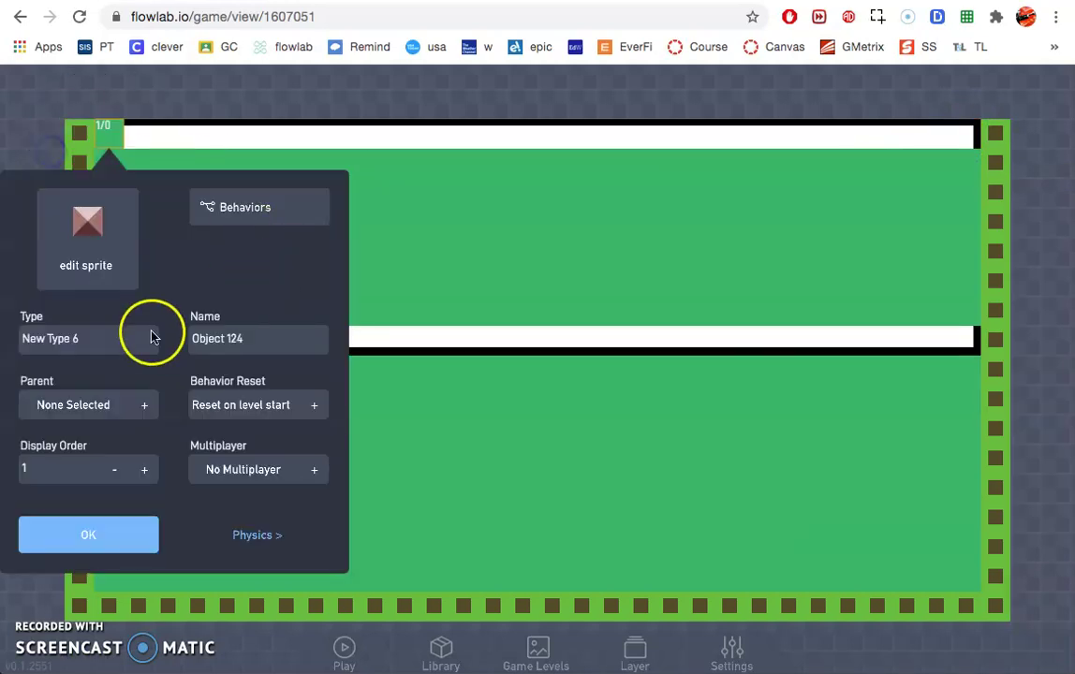
{"action": "left_click", "coordinate": [87, 342]}
{"action": "type", "text": "Upper Left Corner"}
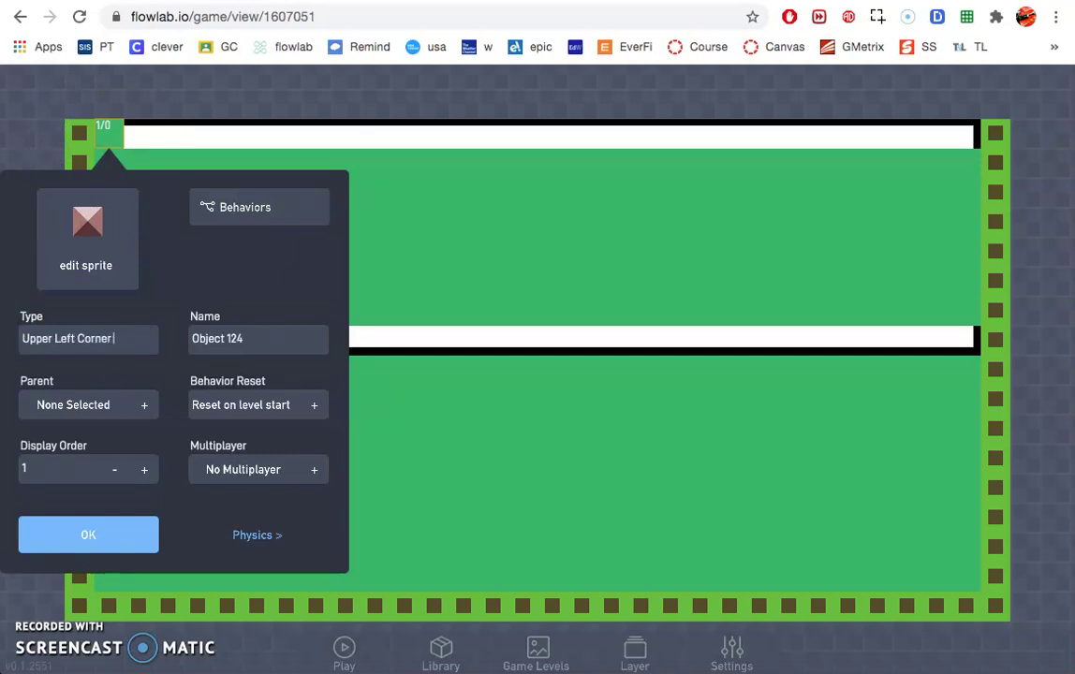
Step: Paint the Upper Left Corner sprite with black top and left edges, white inside, and confirm
{"action": "left_click", "coordinate": [76, 238]}
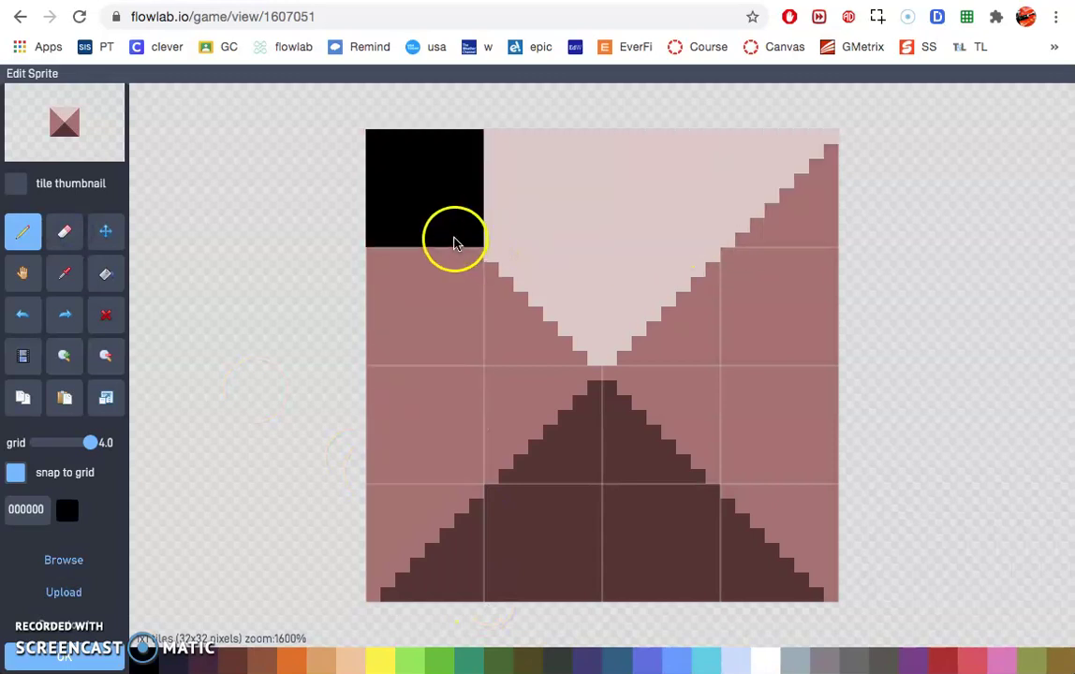
{"action": "left_click", "coordinate": [454, 243]}
{"action": "left_click_drag", "start_coordinate": [454, 243], "coordinate": [663, 217]}
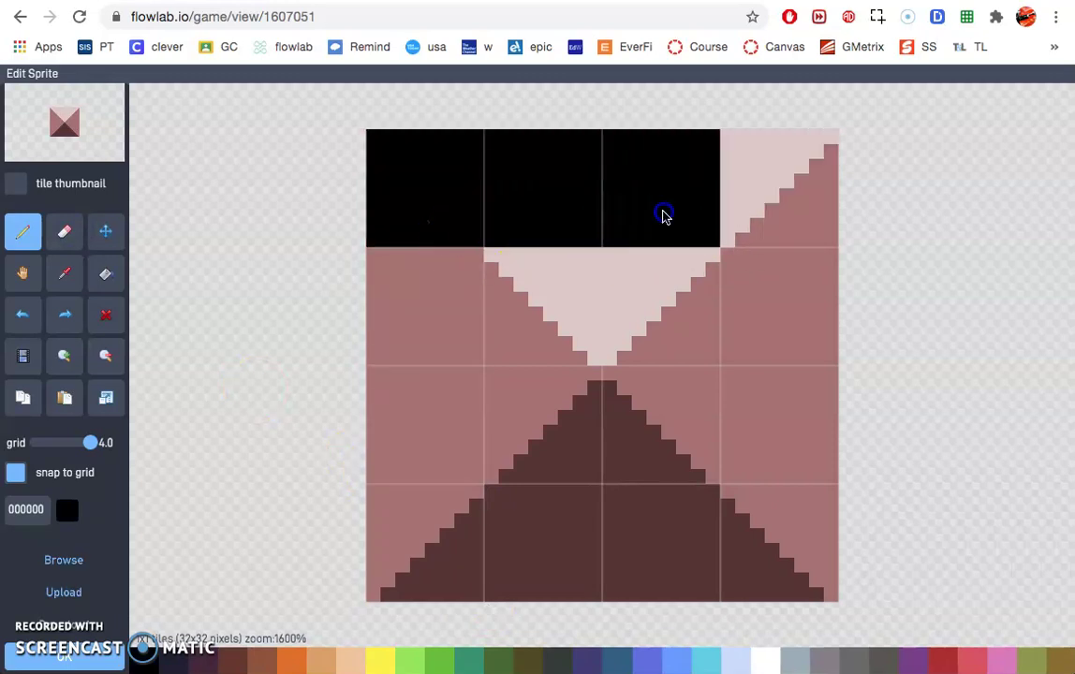
{"action": "left_click", "coordinate": [761, 192]}
{"action": "left_click_drag", "start_coordinate": [449, 286], "coordinate": [437, 528]}
{"action": "left_click", "coordinate": [750, 607]}
{"action": "left_click", "coordinate": [763, 661]}
{"action": "mouse_move", "coordinate": [552, 309]}
{"action": "left_mouse_down"}
{"action": "mouse_move", "coordinate": [710, 355]}
{"action": "mouse_move", "coordinate": [771, 542]}
{"action": "mouse_move", "coordinate": [566, 523]}
{"action": "mouse_move", "coordinate": [664, 423]}
{"action": "left_mouse_up"}
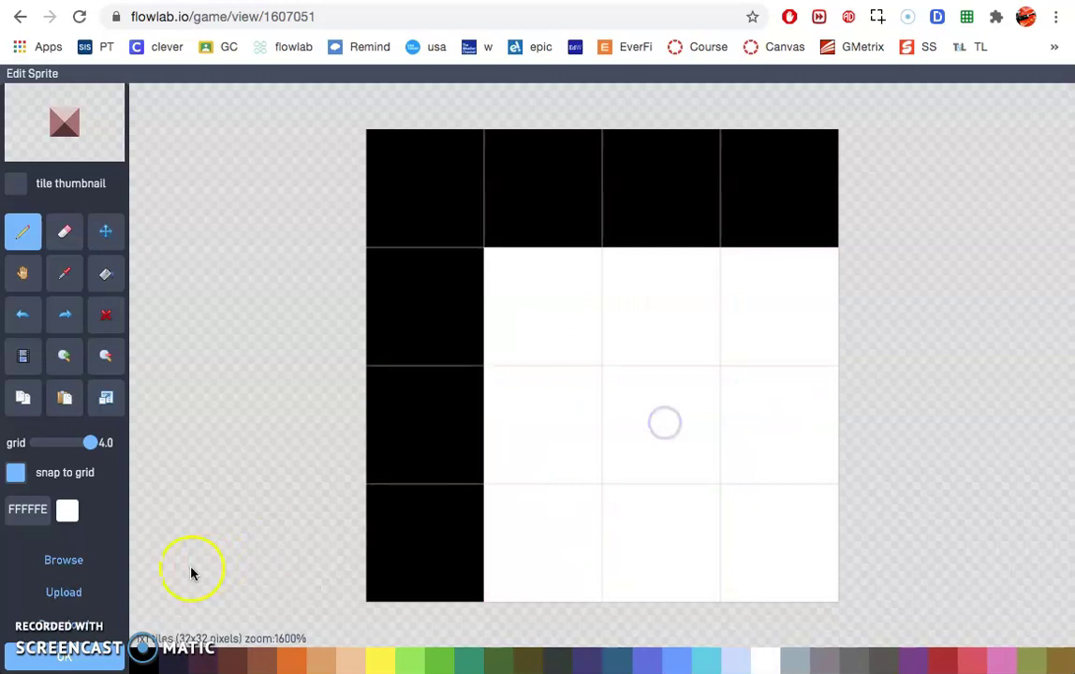
{"action": "left_click", "coordinate": [91, 659]}
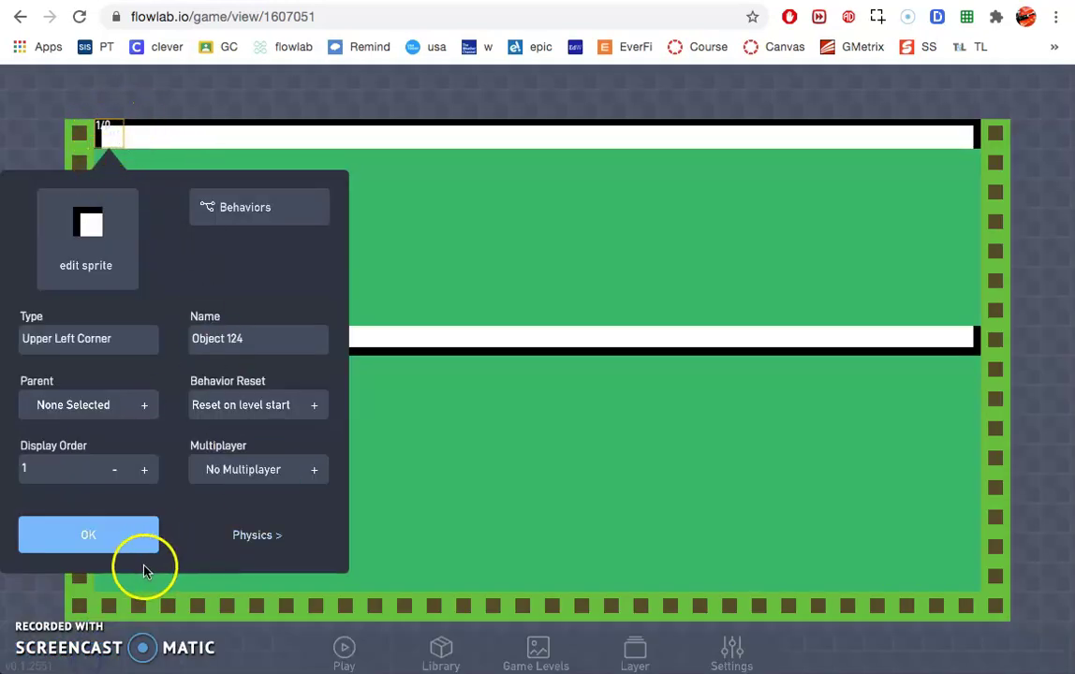
{"action": "left_click", "coordinate": [112, 546]}
{"action": "left_click", "coordinate": [103, 348]}
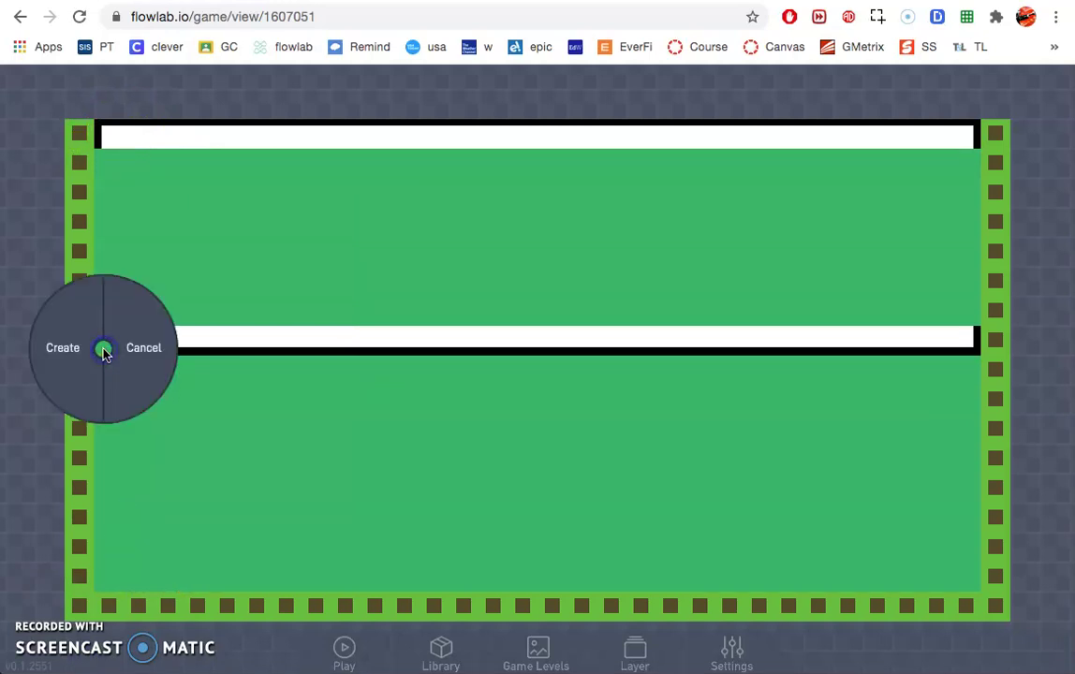
Step: Create a new object at the middle bar's left end with type Bottom Left Corner
{"action": "left_click", "coordinate": [78, 351]}
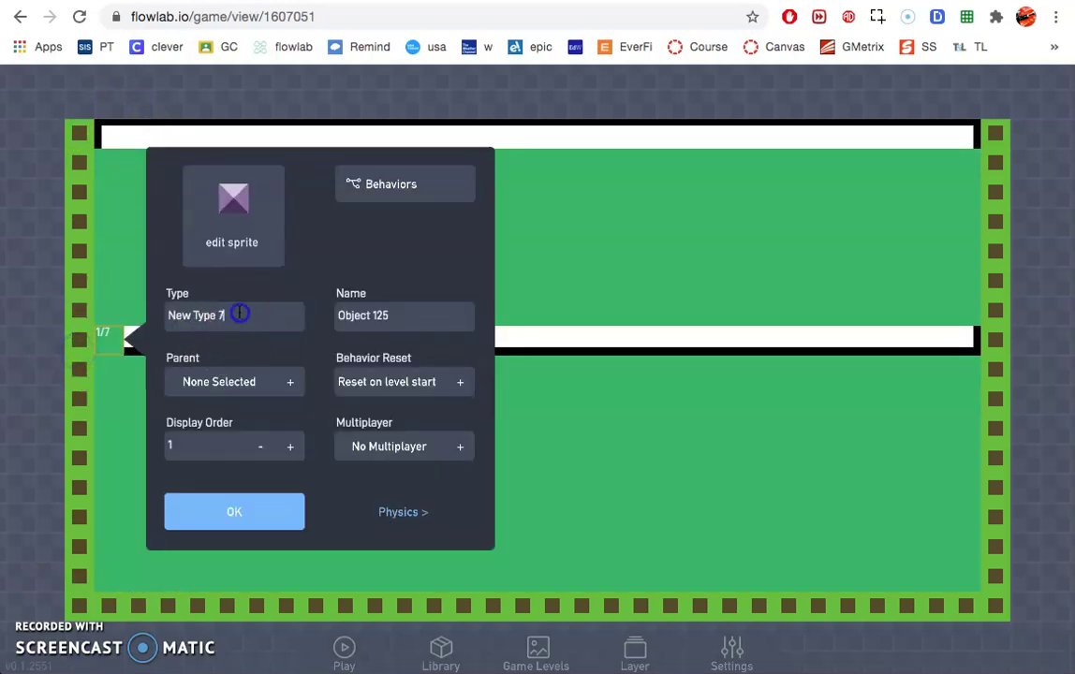
{"action": "left_click_drag", "start_coordinate": [236, 313], "coordinate": [105, 312]}
{"action": "type", "text": "Bottom Left Corner"}
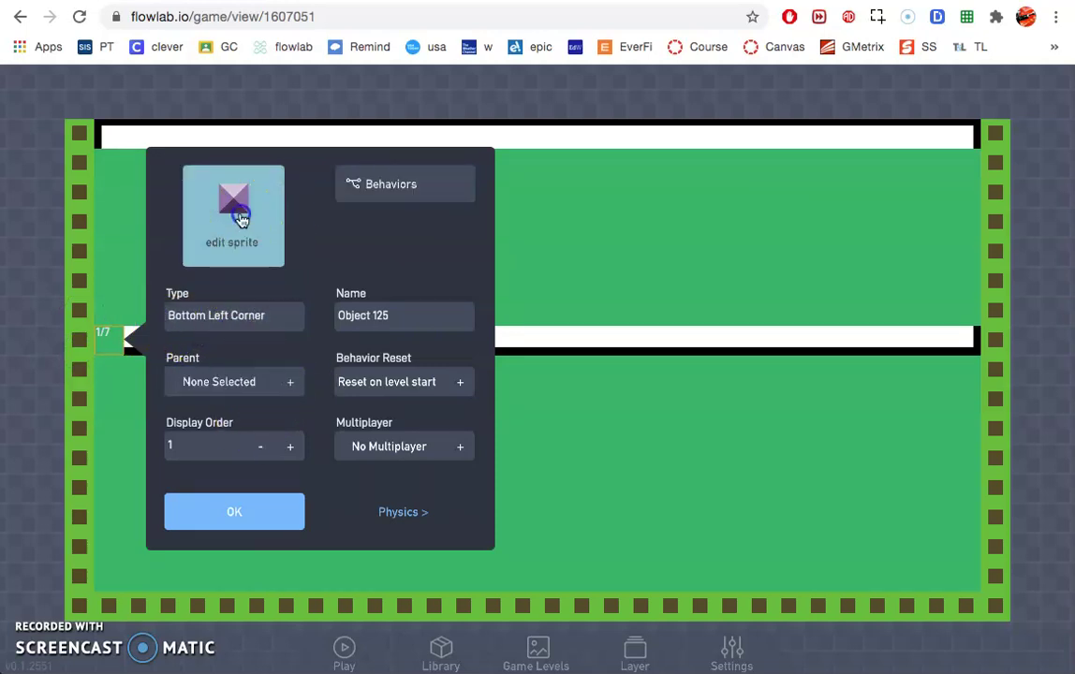
Step: Paint the Bottom Left Corner sprite white with black left and bottom edges, then confirm
{"action": "left_click", "coordinate": [240, 217]}
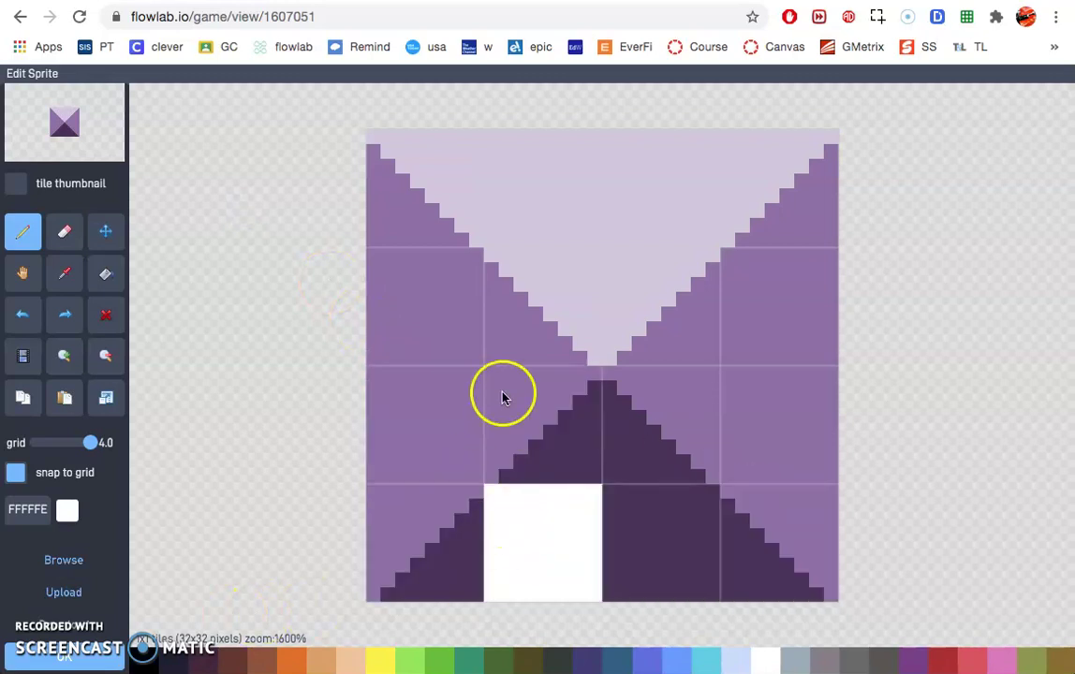
{"action": "mouse_move", "coordinate": [513, 317]}
{"action": "left_mouse_down"}
{"action": "mouse_move", "coordinate": [522, 522]}
{"action": "mouse_move", "coordinate": [588, 532]}
{"action": "mouse_move", "coordinate": [755, 520]}
{"action": "mouse_move", "coordinate": [766, 362]}
{"action": "mouse_move", "coordinate": [700, 313]}
{"action": "mouse_move", "coordinate": [665, 379]}
{"action": "left_mouse_up"}
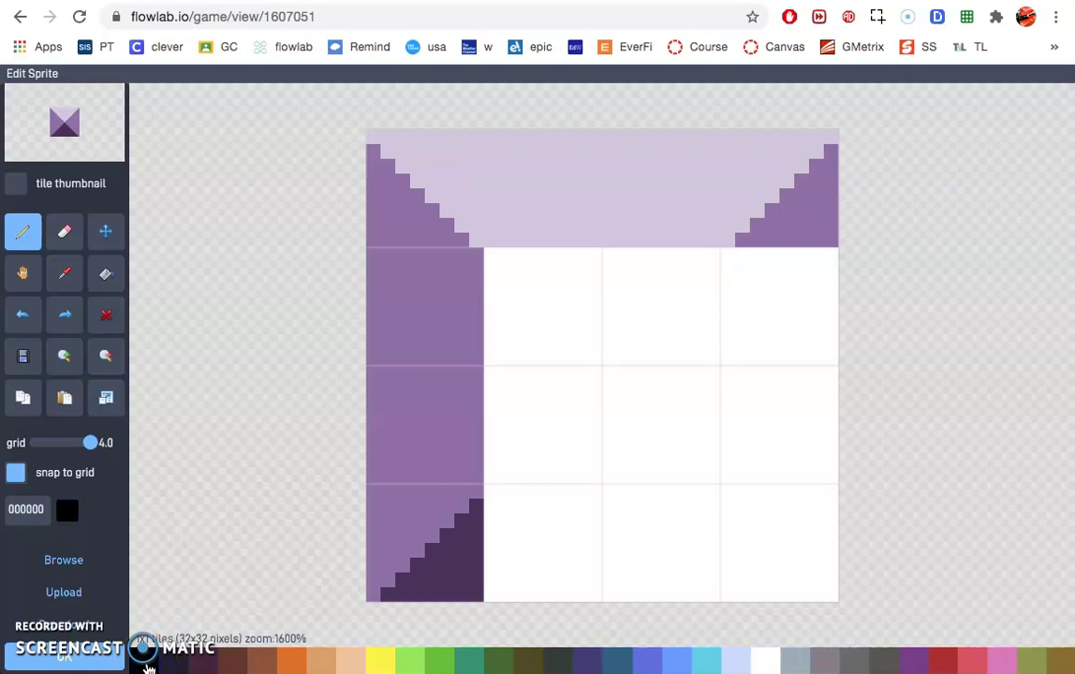
{"action": "mouse_move", "coordinate": [461, 531]}
{"action": "left_mouse_down"}
{"action": "mouse_move", "coordinate": [463, 319]}
{"action": "mouse_move", "coordinate": [479, 198]}
{"action": "mouse_move", "coordinate": [712, 209]}
{"action": "left_mouse_up"}
{"action": "left_click_drag", "start_coordinate": [507, 533], "coordinate": [762, 532]}
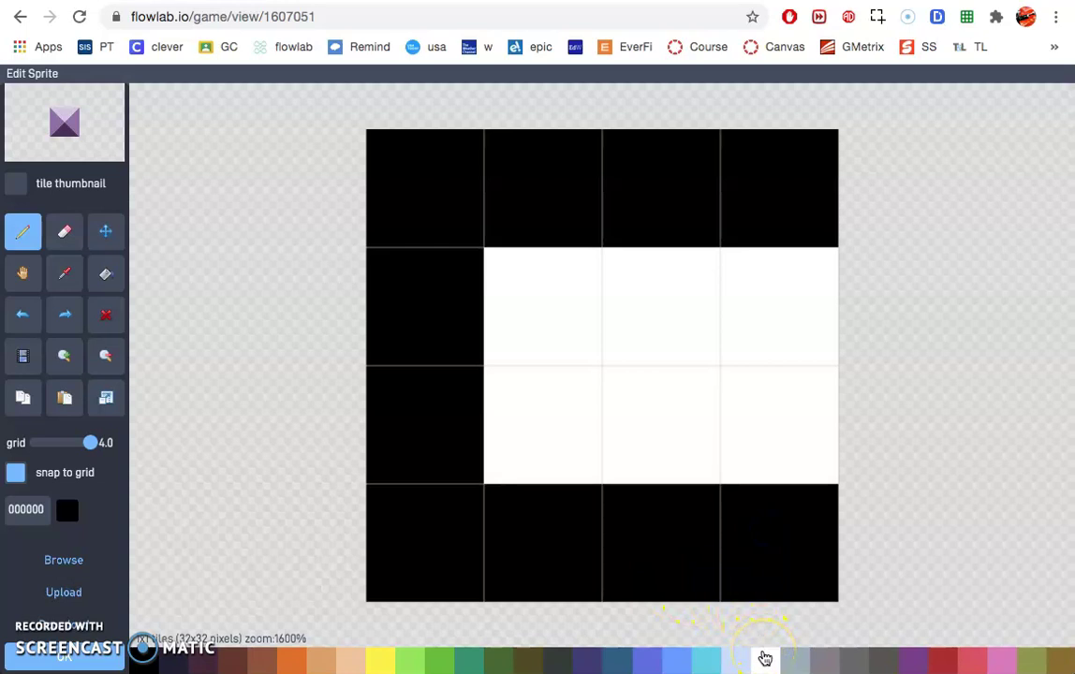
{"action": "left_click", "coordinate": [765, 658]}
{"action": "mouse_move", "coordinate": [619, 370]}
{"action": "left_mouse_down"}
{"action": "mouse_move", "coordinate": [550, 188]}
{"action": "mouse_move", "coordinate": [745, 190]}
{"action": "left_mouse_up"}
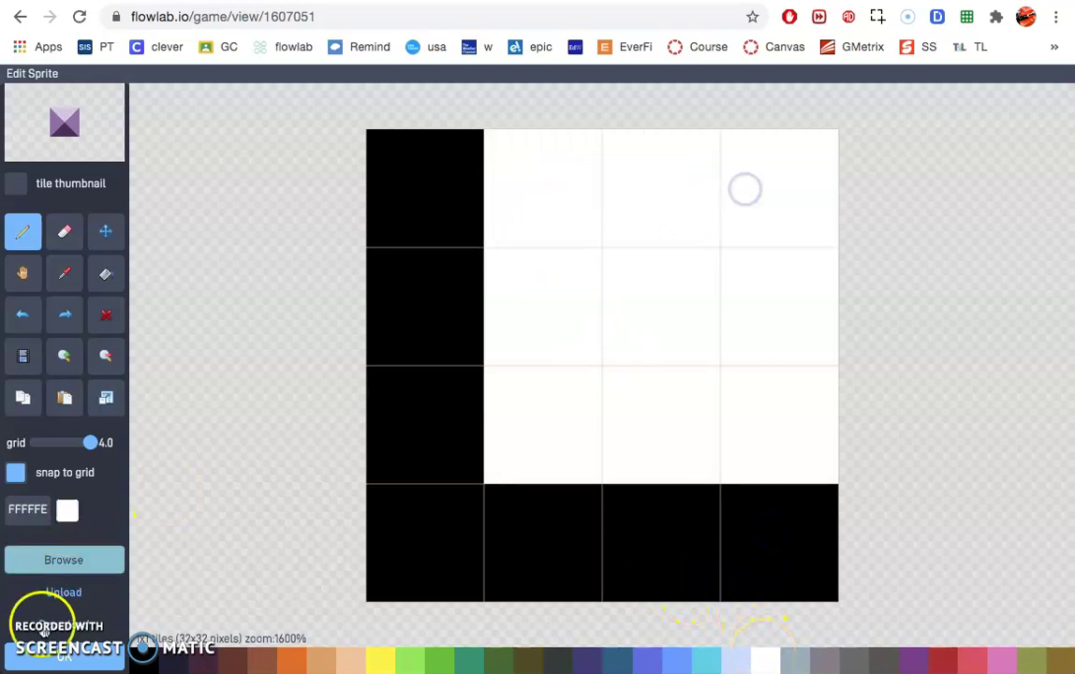
{"action": "left_click", "coordinate": [84, 661]}
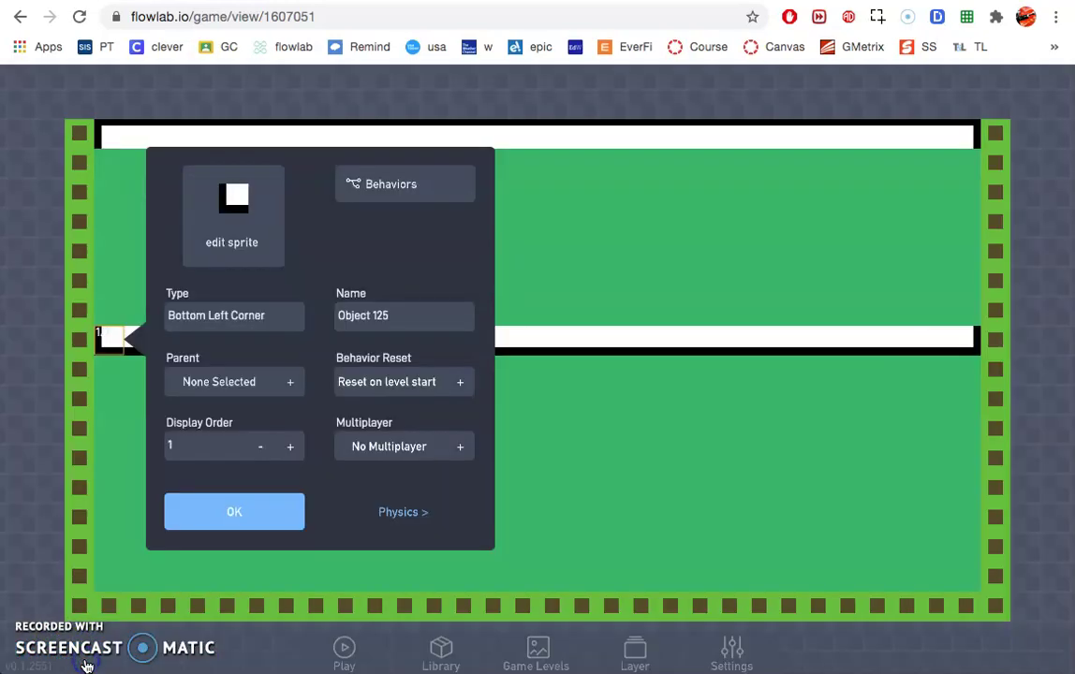
{"action": "left_click", "coordinate": [237, 518]}
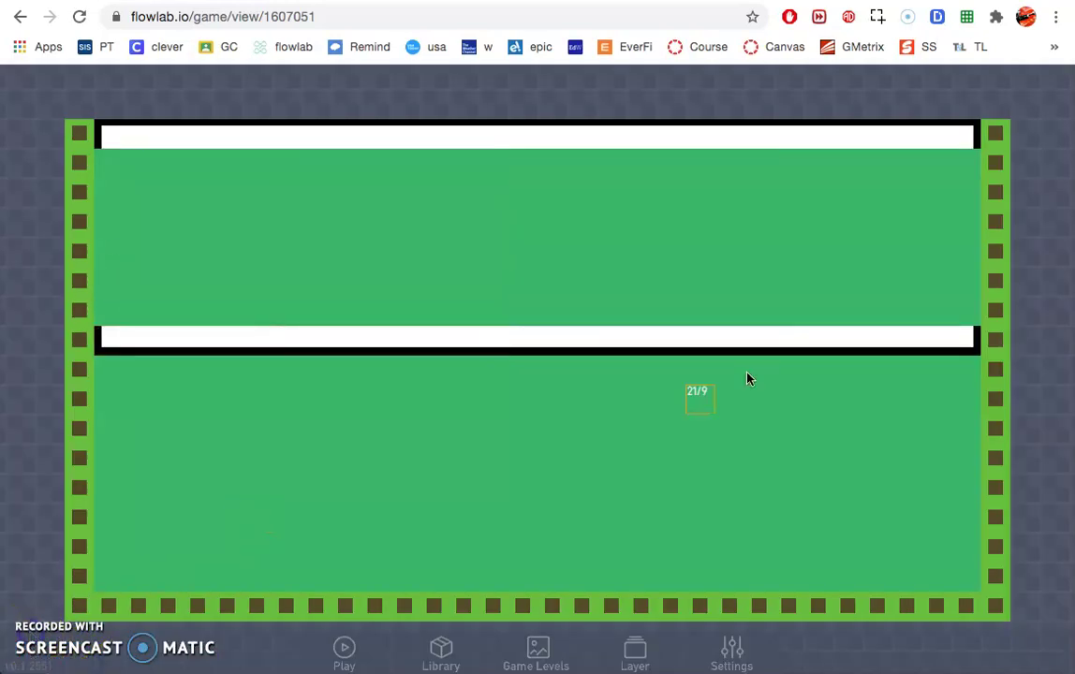
{"action": "left_click", "coordinate": [957, 171]}
{"action": "mouse_move", "coordinate": [962, 166]}
{"action": "left_mouse_down"}
{"action": "mouse_move", "coordinate": [948, 303]}
{"action": "mouse_move", "coordinate": [396, 252]}
{"action": "mouse_move", "coordinate": [120, 175]}
{"action": "mouse_move", "coordinate": [777, 297]}
{"action": "mouse_move", "coordinate": [943, 164]}
{"action": "mouse_move", "coordinate": [968, 162]}
{"action": "mouse_move", "coordinate": [967, 301]}
{"action": "left_mouse_up"}
{"action": "mouse_move", "coordinate": [963, 149]}
{"action": "left_mouse_down"}
{"action": "mouse_move", "coordinate": [594, 144]}
{"action": "mouse_move", "coordinate": [681, 354]}
{"action": "left_mouse_up"}
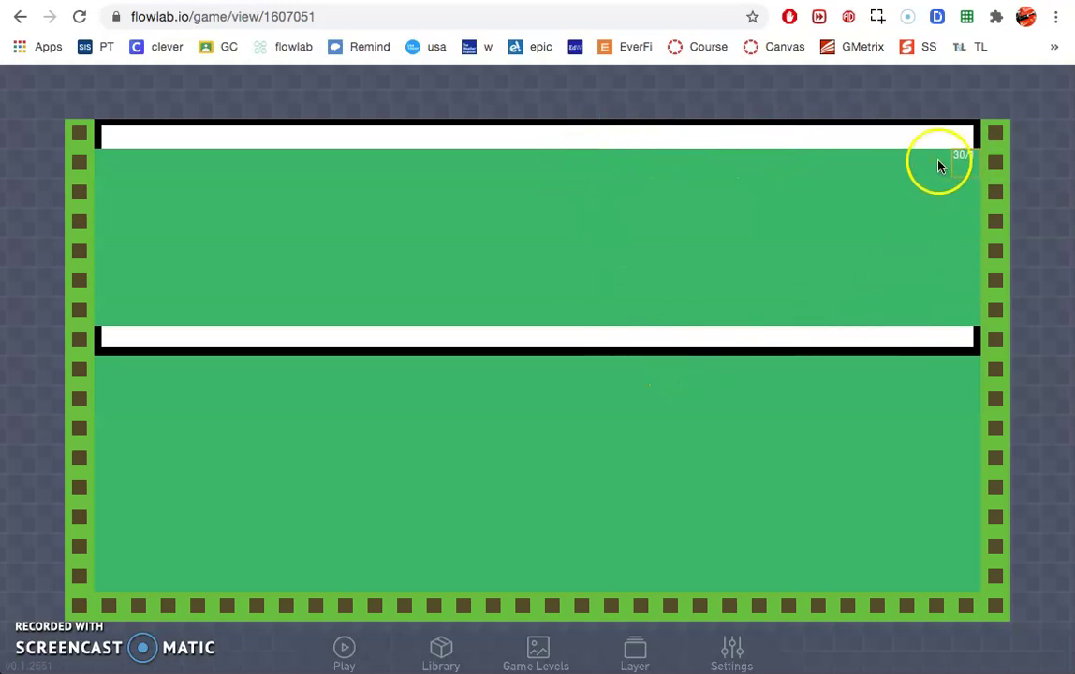
Step: Create a new object at the middle bar's right end with type Rght Wall
{"action": "left_click", "coordinate": [965, 310]}
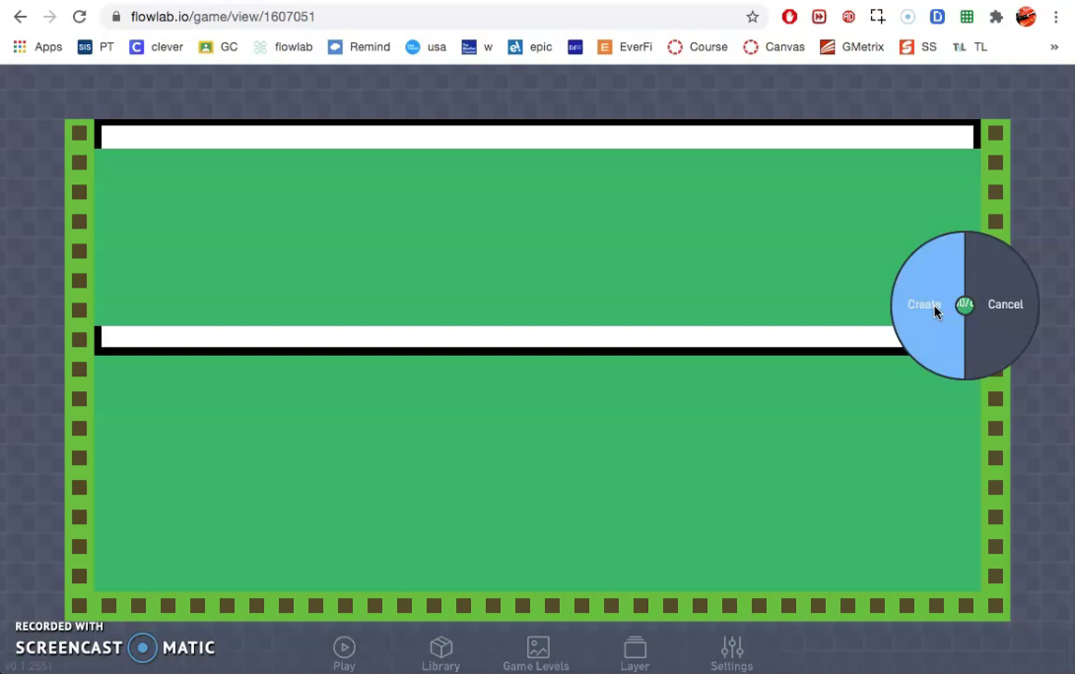
{"action": "left_click", "coordinate": [935, 309]}
{"action": "left_click", "coordinate": [656, 284]}
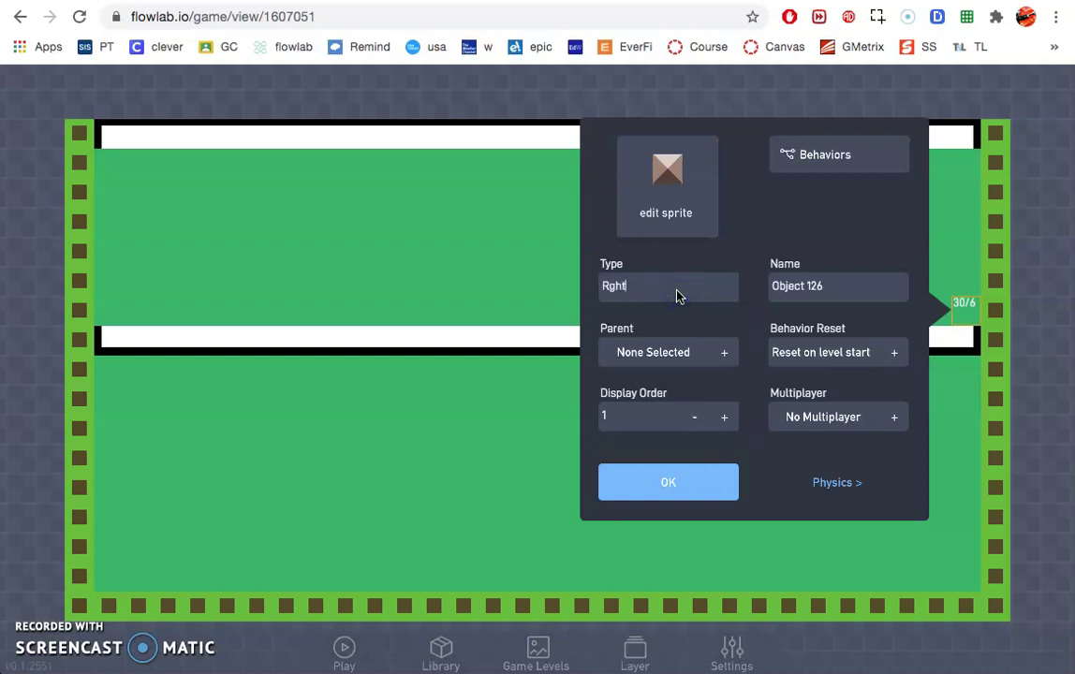
Step: Paint the Rght Wall sprite white with a black right column and confirm the object
{"action": "left_click", "coordinate": [682, 176]}
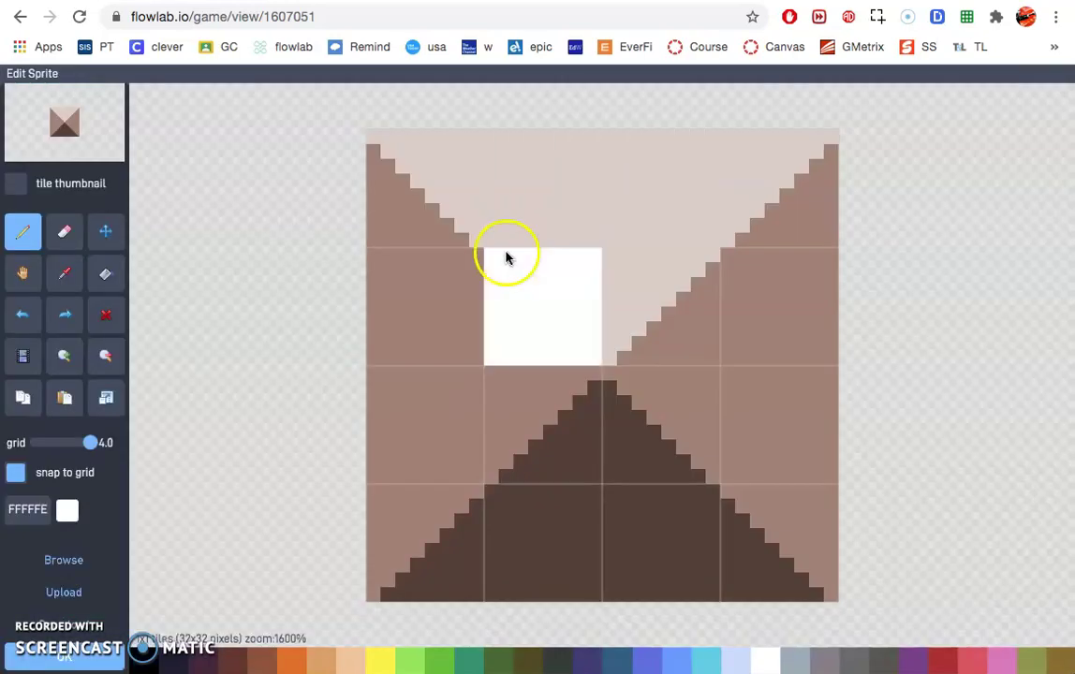
{"action": "mouse_move", "coordinate": [422, 214]}
{"action": "left_mouse_down"}
{"action": "mouse_move", "coordinate": [415, 417]}
{"action": "mouse_move", "coordinate": [465, 477]}
{"action": "mouse_move", "coordinate": [453, 475]}
{"action": "mouse_move", "coordinate": [460, 502]}
{"action": "mouse_move", "coordinate": [533, 522]}
{"action": "mouse_move", "coordinate": [569, 243]}
{"action": "mouse_move", "coordinate": [610, 241]}
{"action": "mouse_move", "coordinate": [652, 319]}
{"action": "mouse_move", "coordinate": [630, 514]}
{"action": "left_mouse_up"}
{"action": "left_click", "coordinate": [142, 660]}
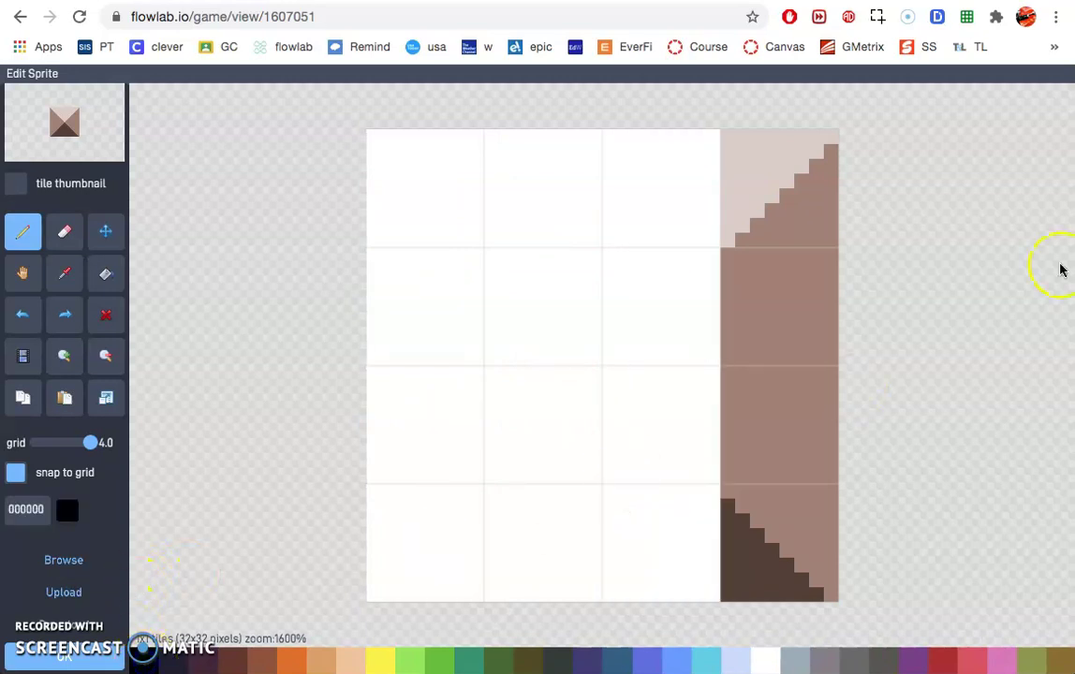
{"action": "left_click_drag", "start_coordinate": [814, 192], "coordinate": [709, 580]}
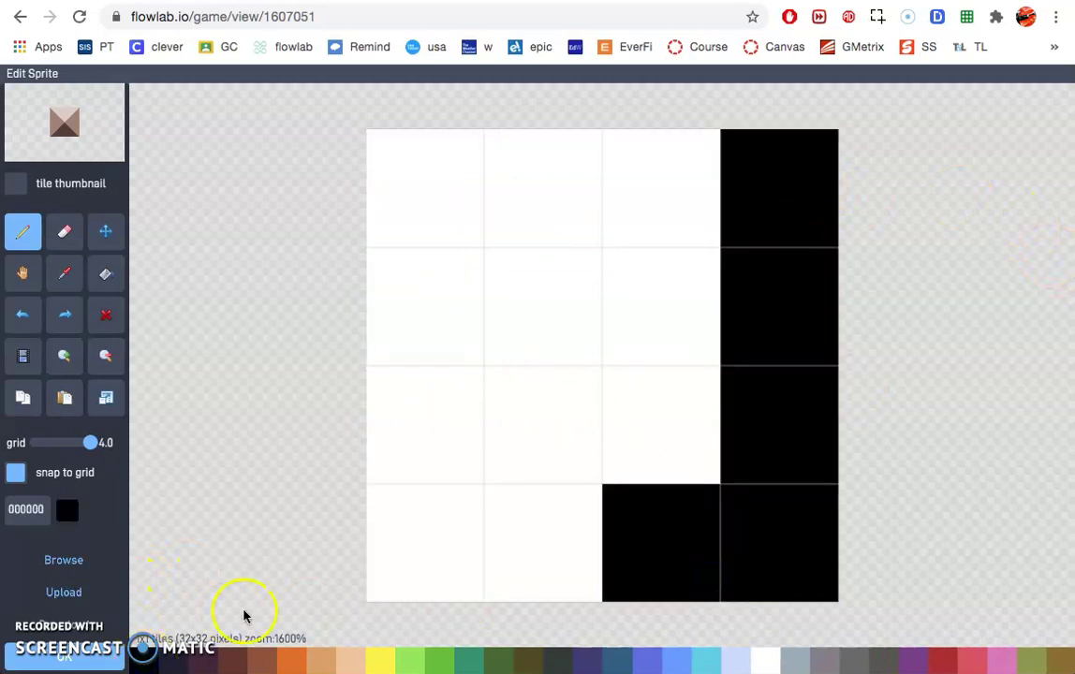
{"action": "left_click", "coordinate": [765, 658]}
{"action": "left_click", "coordinate": [663, 563]}
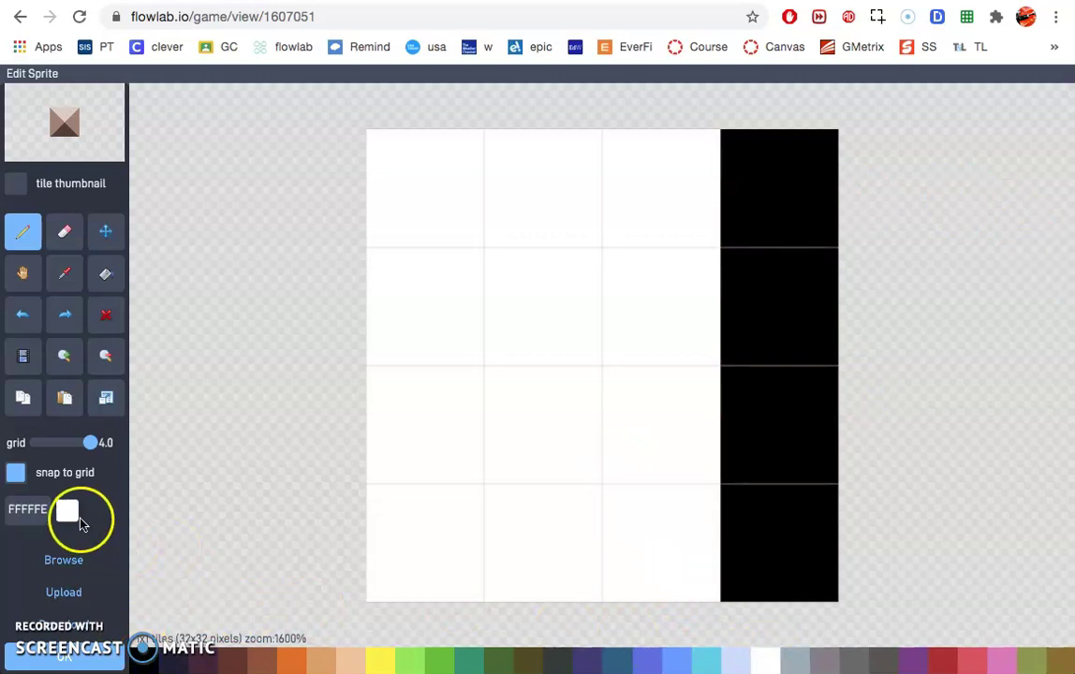
{"action": "left_click", "coordinate": [73, 659]}
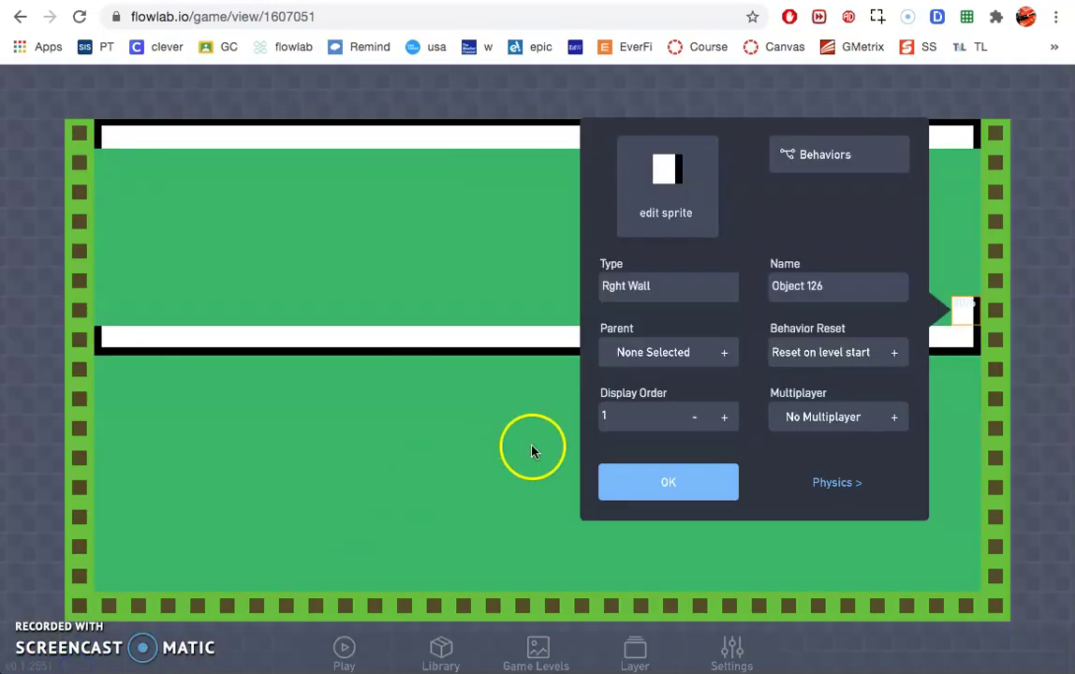
{"action": "left_click", "coordinate": [631, 481]}
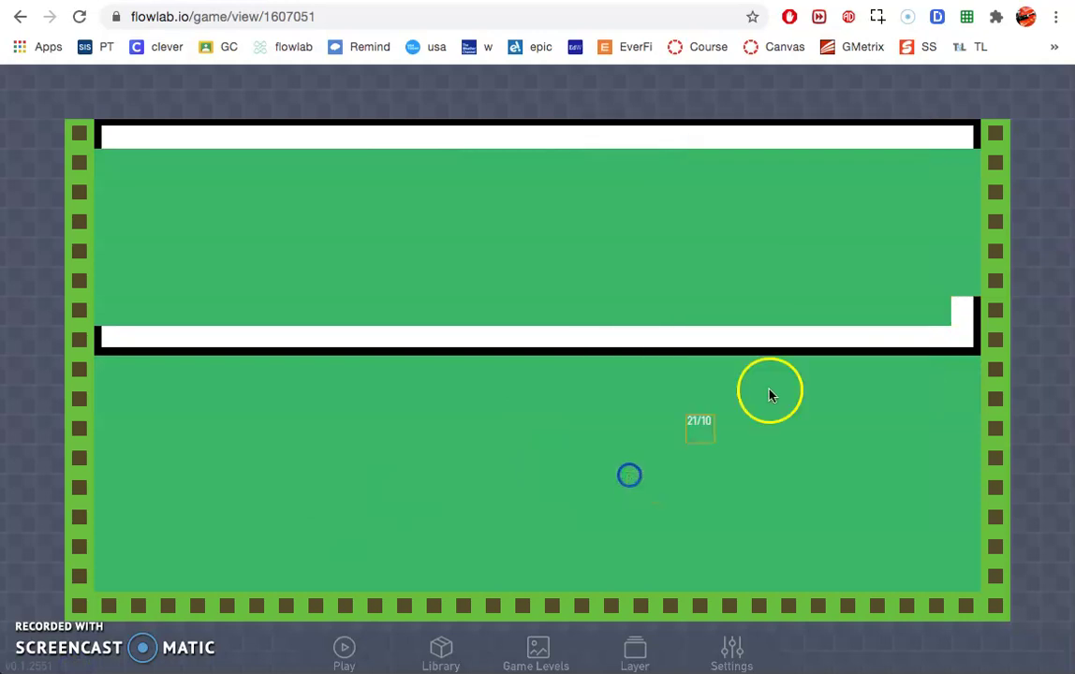
Step: Clone the Rght Wall block upward five times until it reaches the top wall
{"action": "left_click", "coordinate": [965, 303]}
{"action": "left_click", "coordinate": [930, 280]}
{"action": "left_click", "coordinate": [960, 283]}
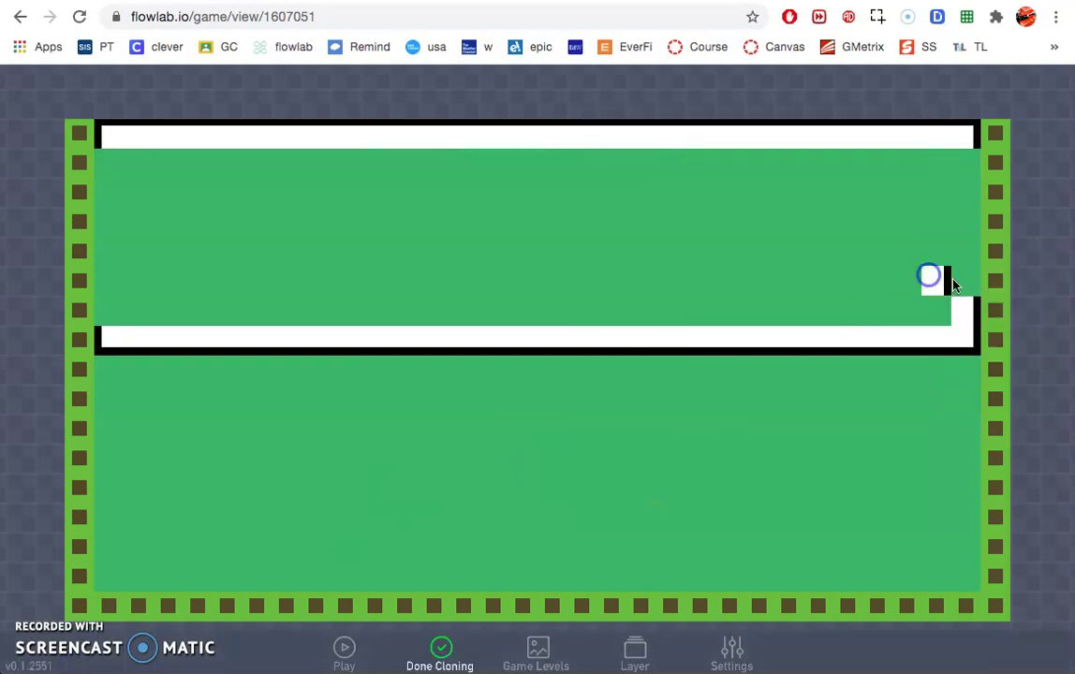
{"action": "left_click", "coordinate": [963, 257]}
{"action": "left_click", "coordinate": [963, 224]}
{"action": "left_click", "coordinate": [965, 198]}
{"action": "left_click", "coordinate": [969, 170]}
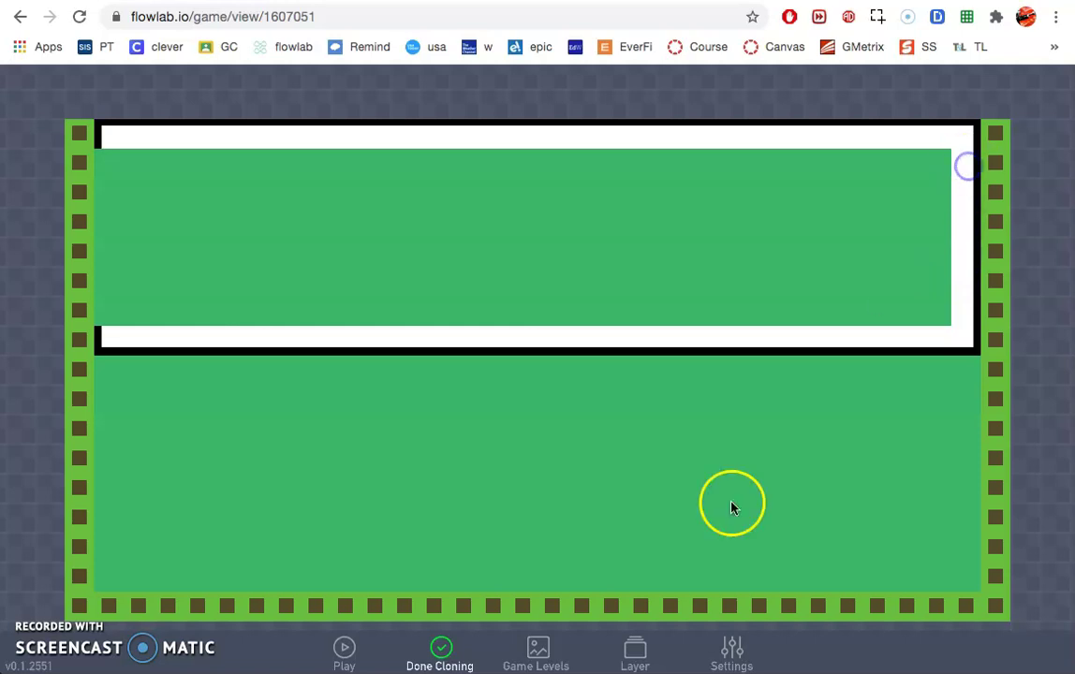
{"action": "left_click", "coordinate": [442, 649]}
{"action": "left_click_drag", "start_coordinate": [209, 248], "coordinate": [108, 170]}
Step: Create a new object near the top-left with its type named Left Wall
{"action": "left_click", "coordinate": [83, 166]}
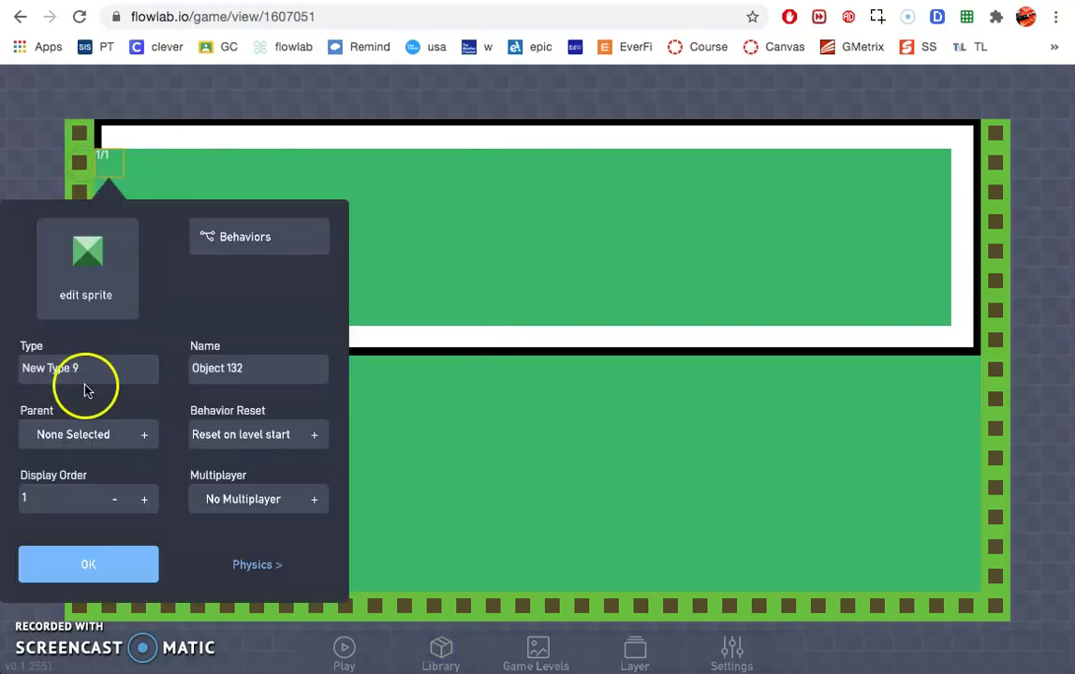
{"action": "left_click_drag", "start_coordinate": [89, 367], "coordinate": [21, 368]}
{"action": "type", "text": "Left wall"}
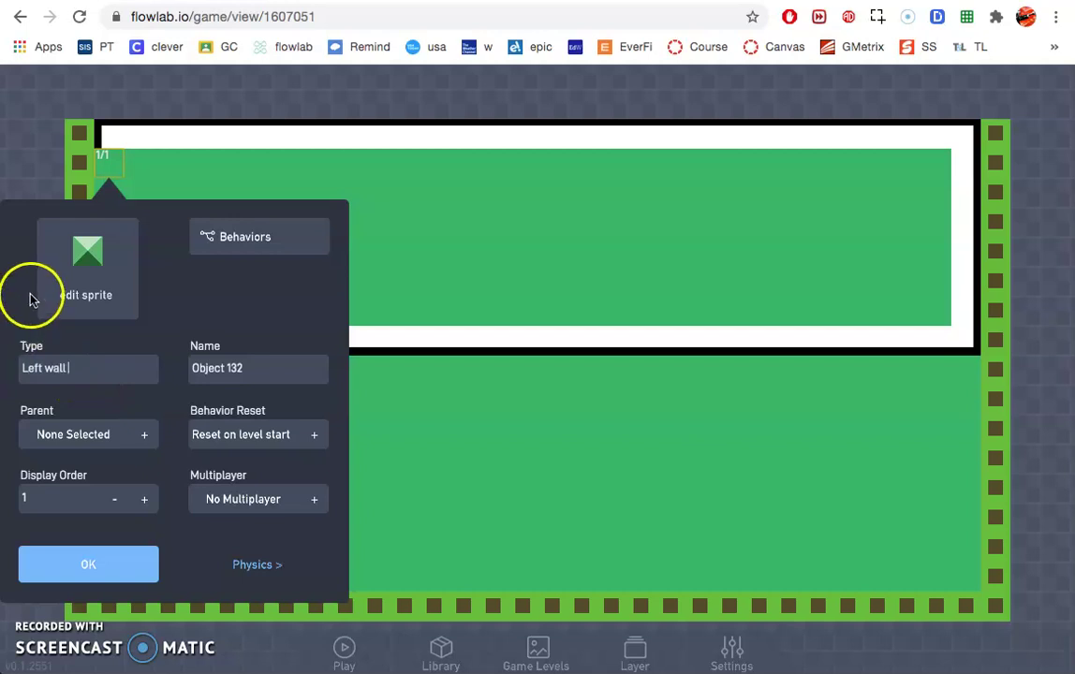
Step: Paint the Left Wall sprite with a black left column and white remainder, then save
{"action": "left_click", "coordinate": [73, 265]}
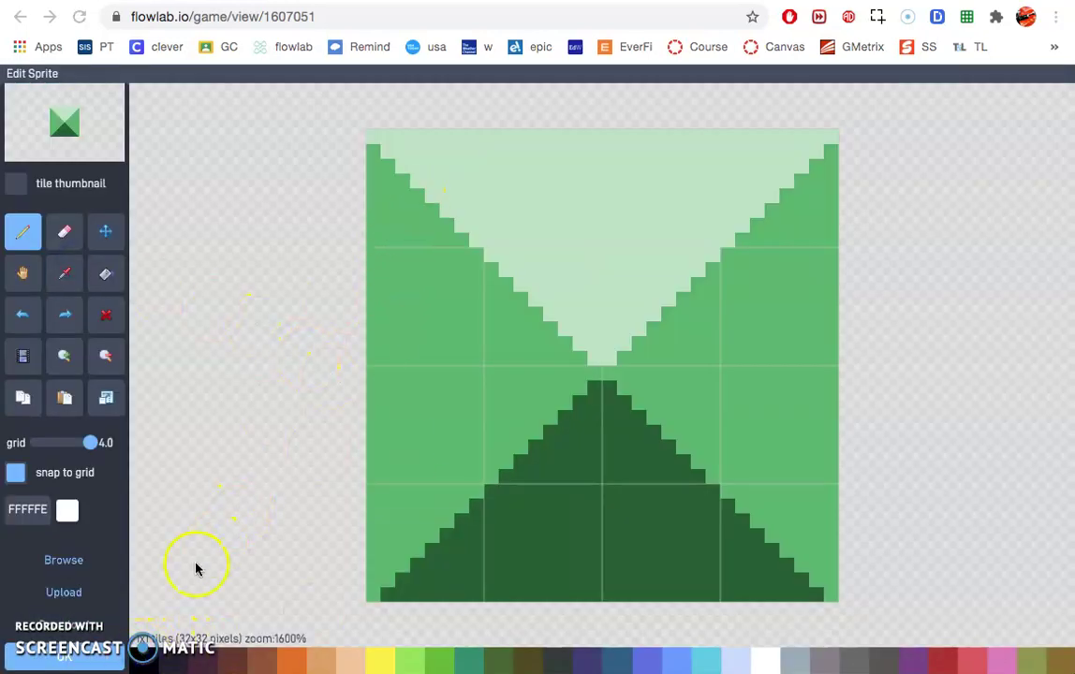
{"action": "left_click", "coordinate": [145, 665]}
{"action": "mouse_move", "coordinate": [460, 206]}
{"action": "left_mouse_down"}
{"action": "mouse_move", "coordinate": [428, 207]}
{"action": "mouse_move", "coordinate": [427, 511]}
{"action": "left_mouse_up"}
{"action": "left_click", "coordinate": [761, 663]}
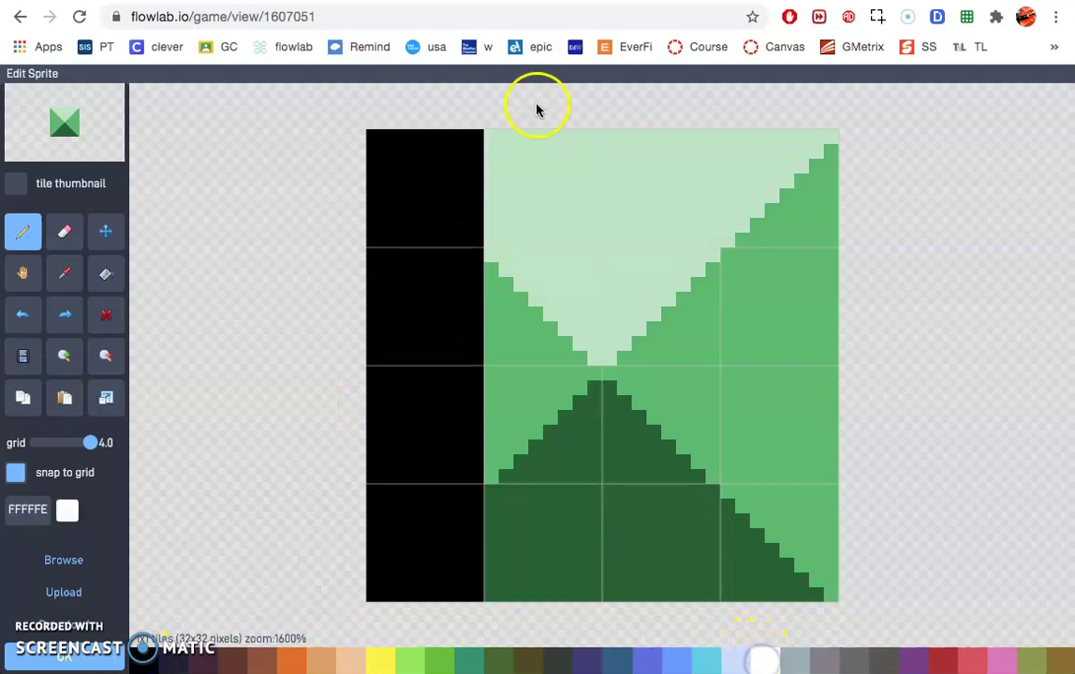
{"action": "mouse_move", "coordinate": [530, 150]}
{"action": "left_mouse_down"}
{"action": "mouse_move", "coordinate": [524, 199]}
{"action": "mouse_move", "coordinate": [550, 473]}
{"action": "mouse_move", "coordinate": [628, 518]}
{"action": "mouse_move", "coordinate": [656, 233]}
{"action": "mouse_move", "coordinate": [777, 200]}
{"action": "mouse_move", "coordinate": [768, 513]}
{"action": "left_mouse_up"}
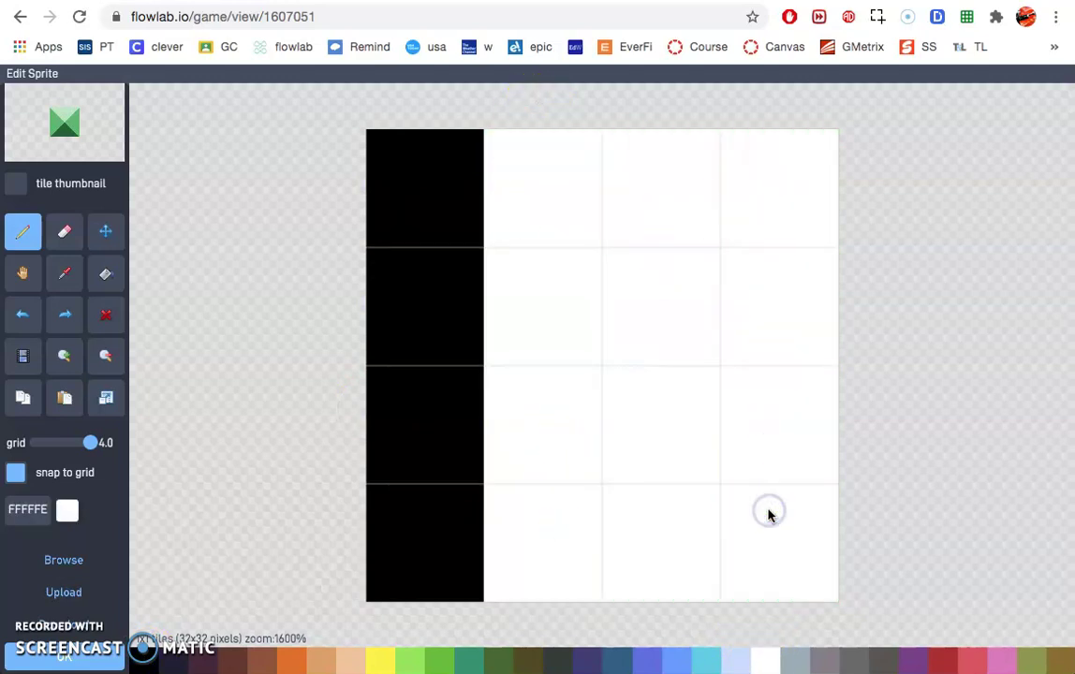
{"action": "left_click", "coordinate": [97, 661]}
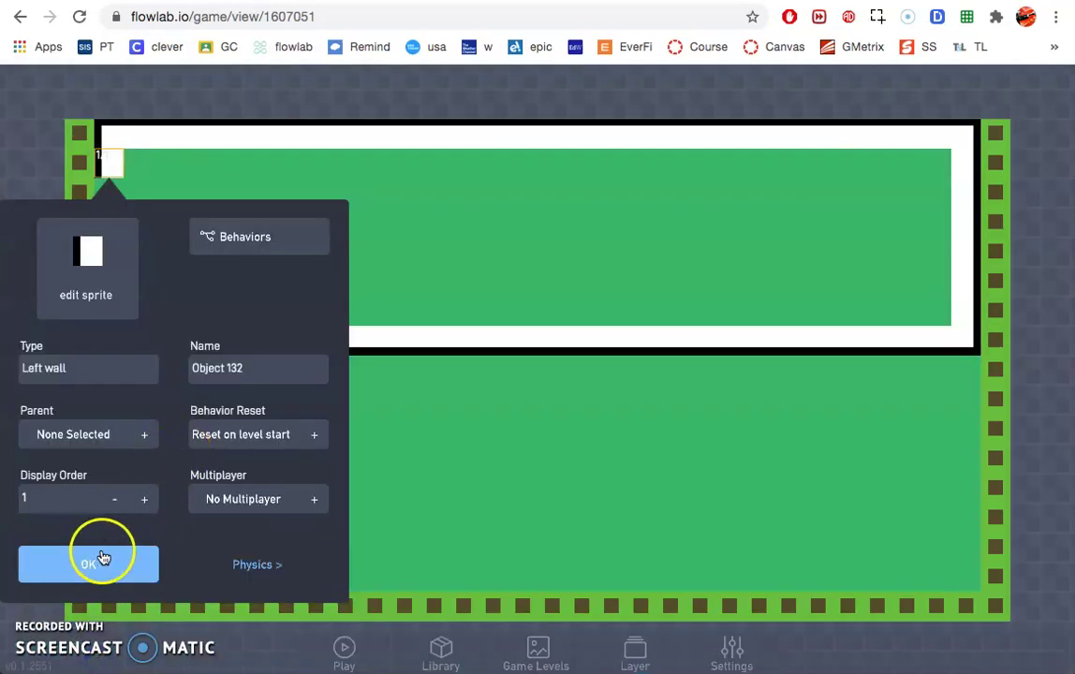
{"action": "left_click", "coordinate": [96, 563]}
Step: Clone the Left Wall block down the field's left side between both bars
{"action": "left_click", "coordinate": [113, 161]}
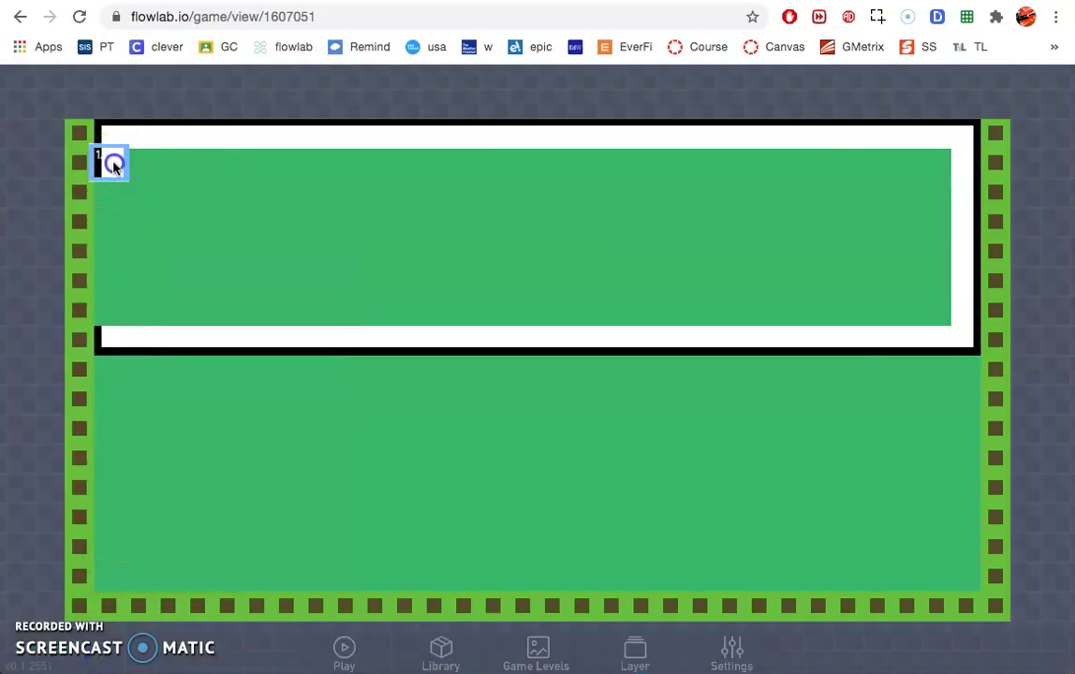
{"action": "left_click", "coordinate": [82, 137]}
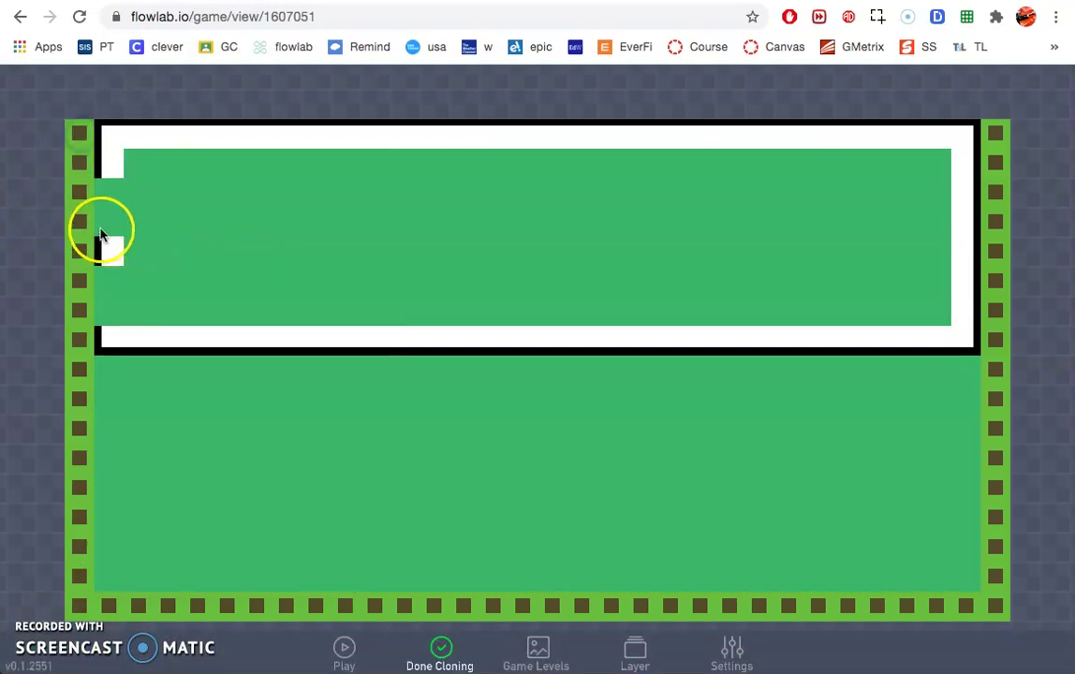
{"action": "left_click_drag", "start_coordinate": [99, 223], "coordinate": [99, 253]}
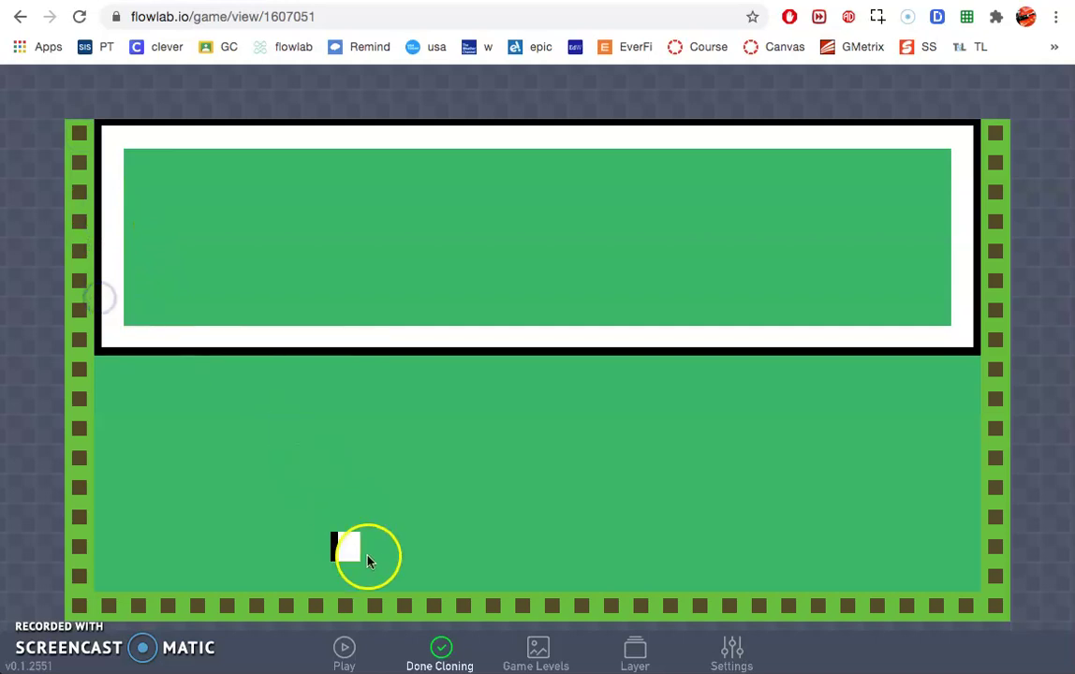
{"action": "left_click", "coordinate": [448, 655]}
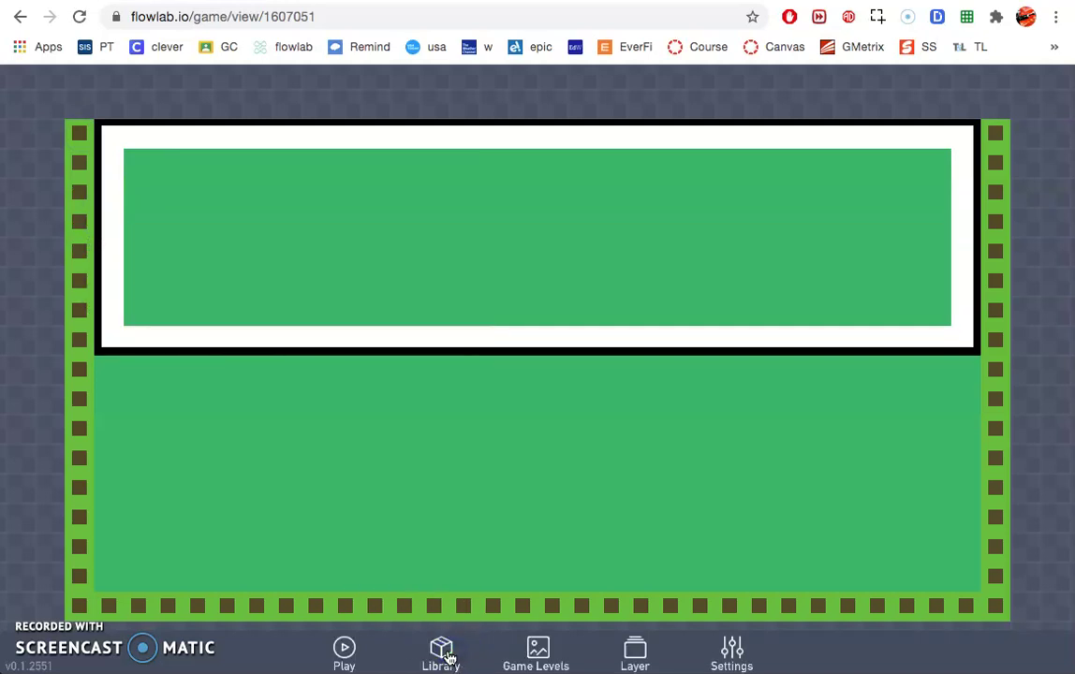
{"action": "left_click", "coordinate": [396, 438]}
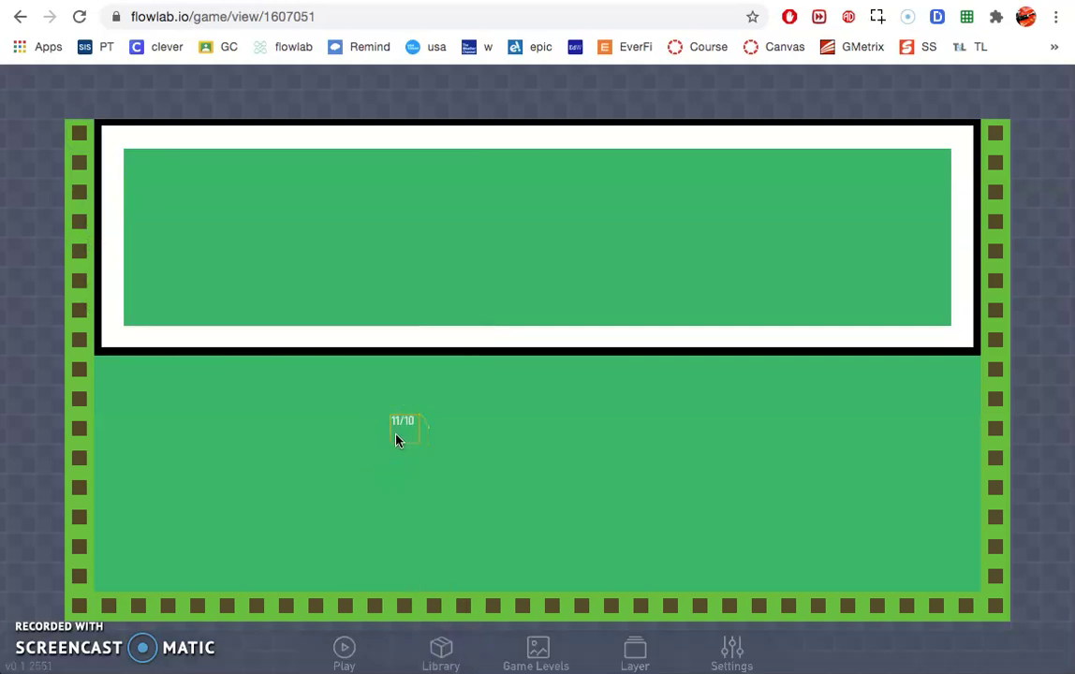
Step: Create a new object in the upper field and name its type 'edge'
{"action": "left_click", "coordinate": [155, 393]}
{"action": "left_click_drag", "start_coordinate": [154, 392], "coordinate": [41, 646]}
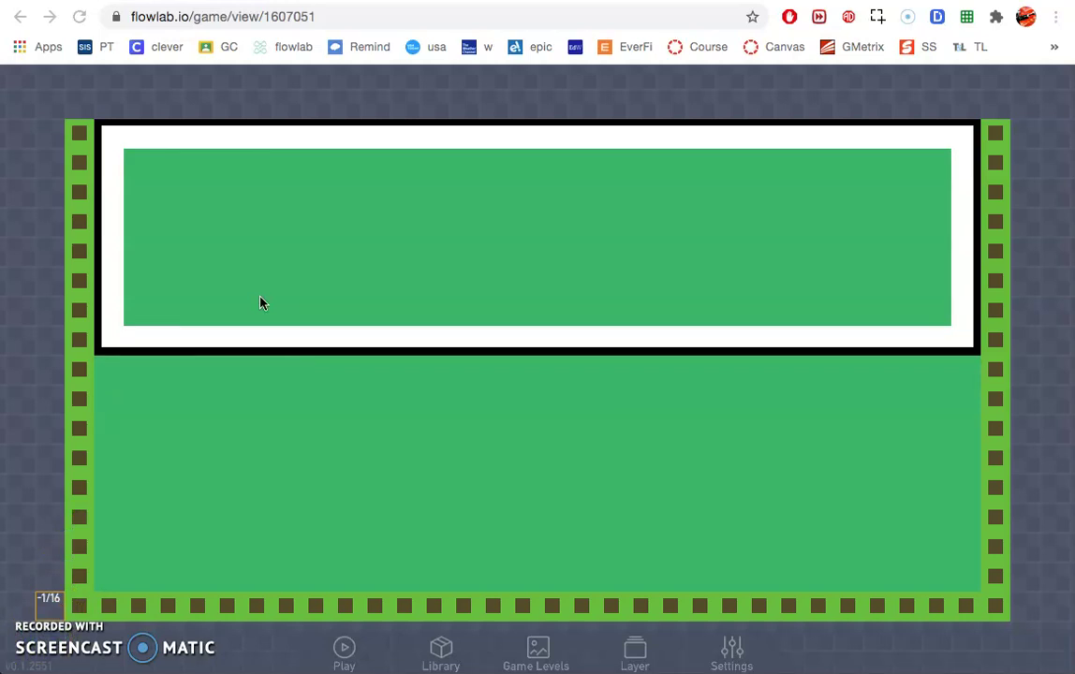
{"action": "mouse_move", "coordinate": [263, 303]}
{"action": "left_mouse_down"}
{"action": "mouse_move", "coordinate": [291, 300]}
{"action": "mouse_move", "coordinate": [271, 320]}
{"action": "mouse_move", "coordinate": [160, 313]}
{"action": "left_mouse_up"}
{"action": "mouse_move", "coordinate": [227, 380]}
{"action": "left_mouse_down"}
{"action": "mouse_move", "coordinate": [257, 283]}
{"action": "mouse_move", "coordinate": [273, 316]}
{"action": "left_mouse_up"}
{"action": "left_click", "coordinate": [240, 313]}
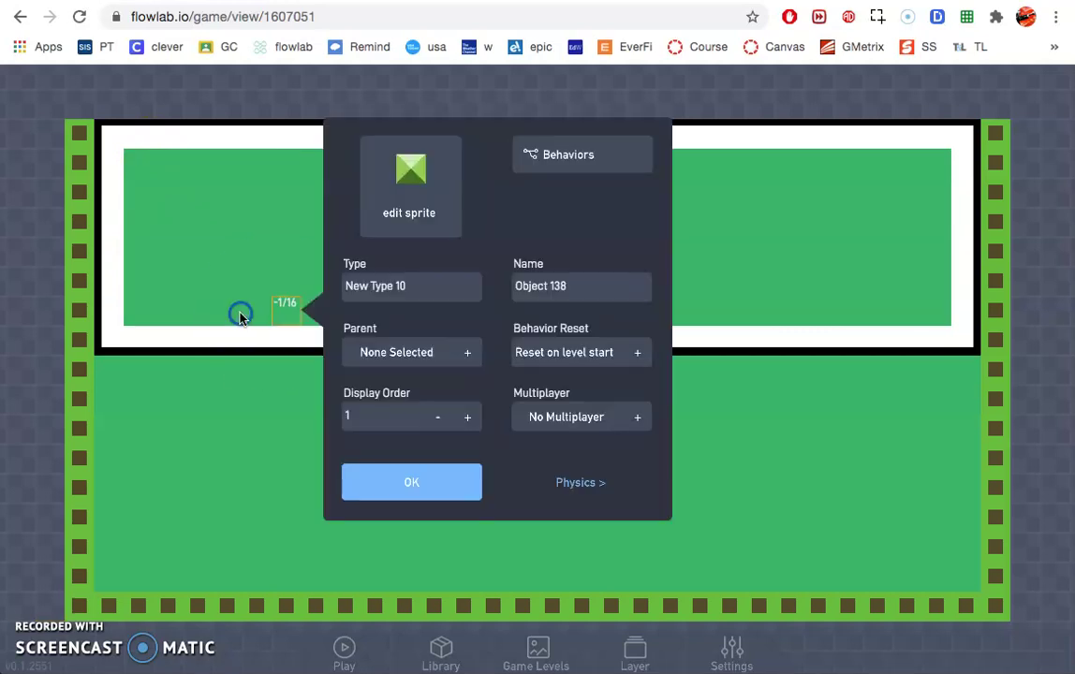
{"action": "left_click_drag", "start_coordinate": [427, 286], "coordinate": [278, 281]}
{"action": "type", "text": "edge"}
Step: Paint the edge sprite white on a grid of 2, with a black stripe down the right column
{"action": "left_click", "coordinate": [393, 170]}
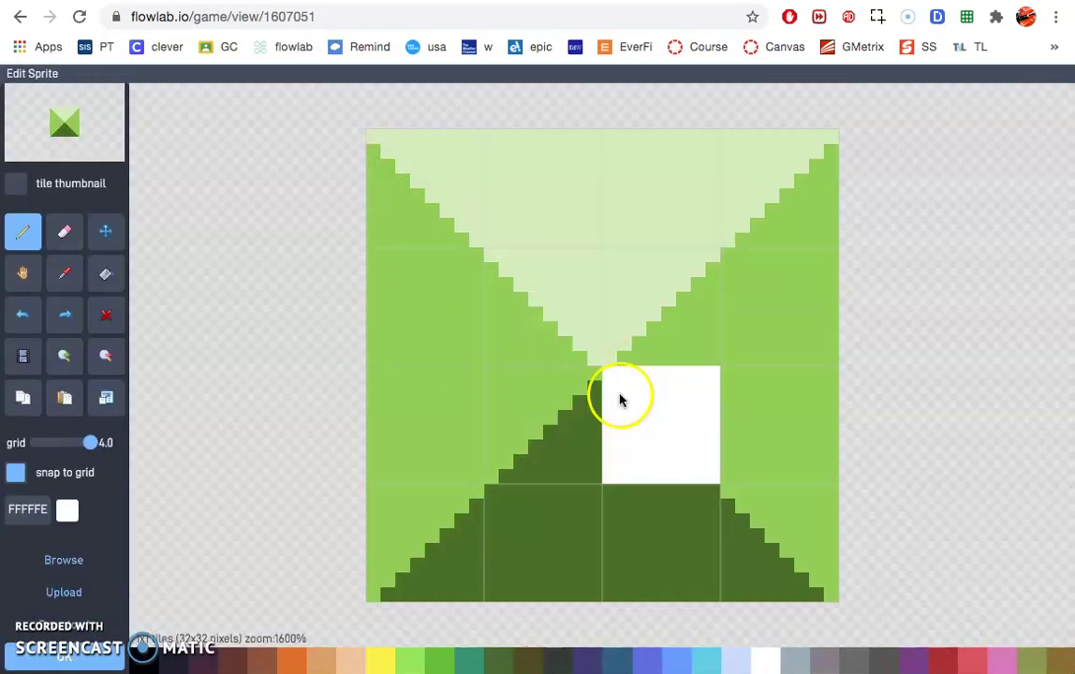
{"action": "left_click", "coordinate": [92, 442]}
{"action": "left_click_drag", "start_coordinate": [89, 446], "coordinate": [75, 448]}
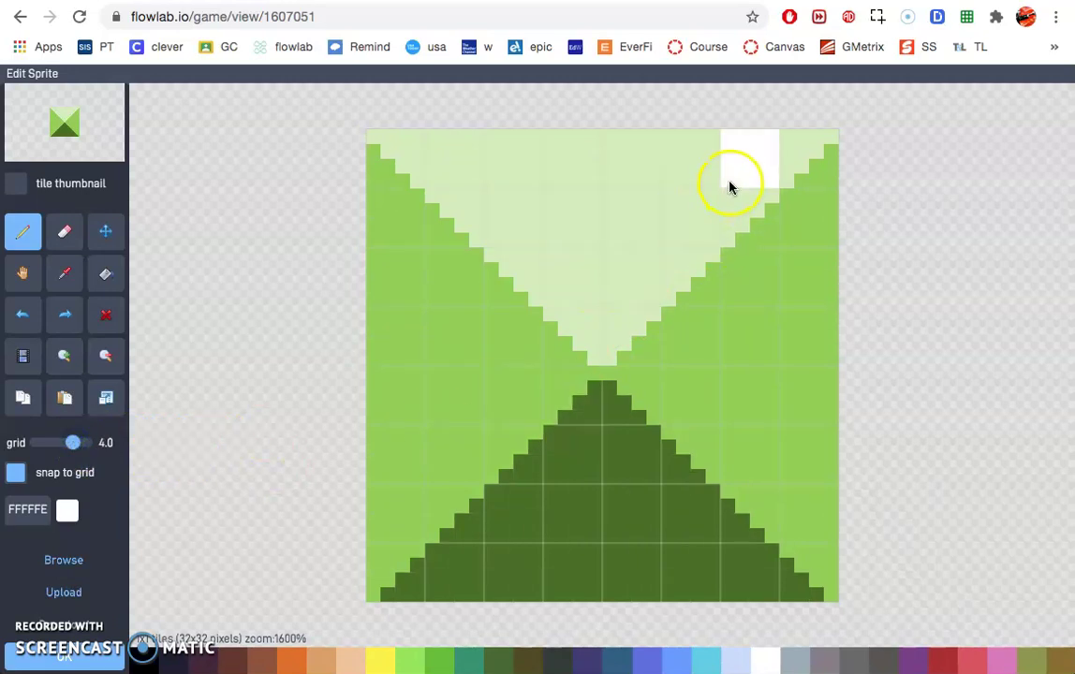
{"action": "mouse_move", "coordinate": [730, 188]}
{"action": "left_mouse_down"}
{"action": "mouse_move", "coordinate": [440, 176]}
{"action": "mouse_move", "coordinate": [408, 205]}
{"action": "mouse_move", "coordinate": [396, 200]}
{"action": "mouse_move", "coordinate": [394, 167]}
{"action": "mouse_move", "coordinate": [481, 207]}
{"action": "mouse_move", "coordinate": [736, 222]}
{"action": "mouse_move", "coordinate": [736, 253]}
{"action": "mouse_move", "coordinate": [720, 272]}
{"action": "mouse_move", "coordinate": [412, 290]}
{"action": "mouse_move", "coordinate": [393, 324]}
{"action": "mouse_move", "coordinate": [736, 346]}
{"action": "mouse_move", "coordinate": [729, 380]}
{"action": "mouse_move", "coordinate": [414, 385]}
{"action": "mouse_move", "coordinate": [394, 447]}
{"action": "mouse_move", "coordinate": [505, 457]}
{"action": "mouse_move", "coordinate": [727, 439]}
{"action": "mouse_move", "coordinate": [736, 486]}
{"action": "mouse_move", "coordinate": [409, 512]}
{"action": "mouse_move", "coordinate": [478, 556]}
{"action": "mouse_move", "coordinate": [732, 561]}
{"action": "left_mouse_up"}
{"action": "left_click", "coordinate": [156, 660]}
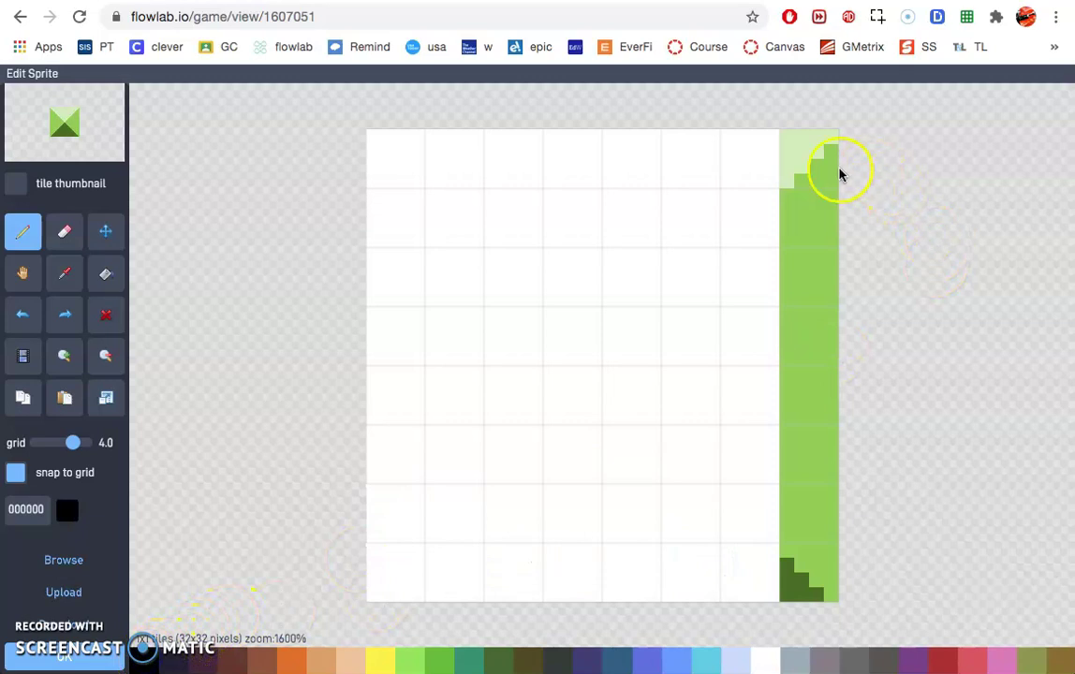
{"action": "mouse_move", "coordinate": [828, 173]}
{"action": "left_mouse_down"}
{"action": "mouse_move", "coordinate": [805, 278]}
{"action": "mouse_move", "coordinate": [810, 552]}
{"action": "left_mouse_up"}
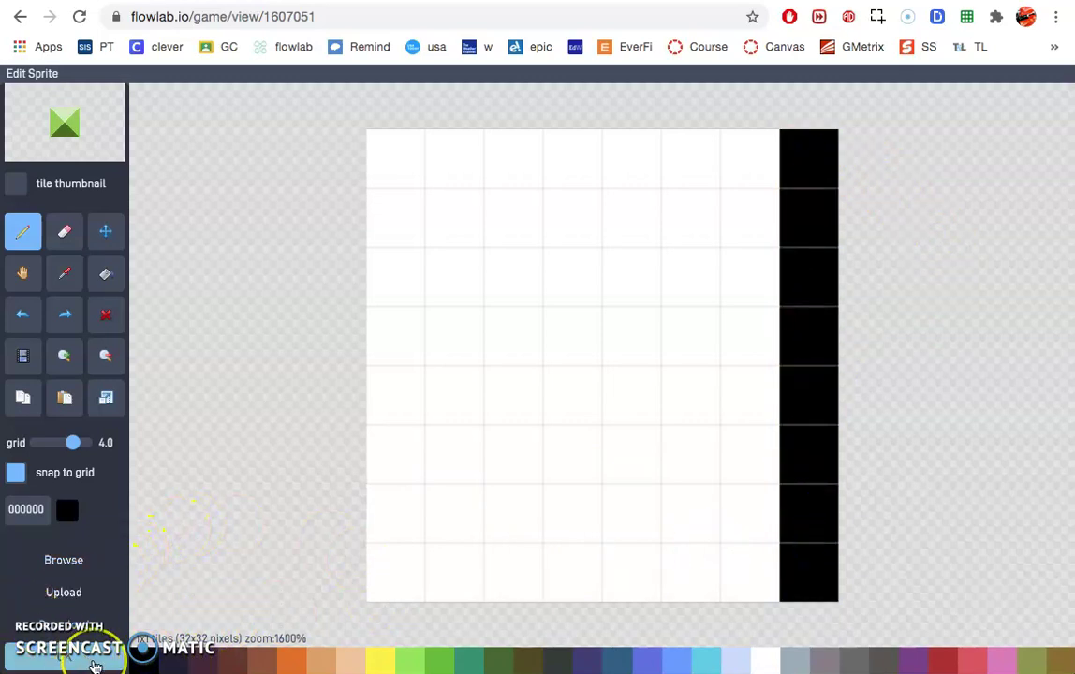
Step: Save the edge sprite and position the edge block on the lower inner wall
{"action": "left_click", "coordinate": [93, 663]}
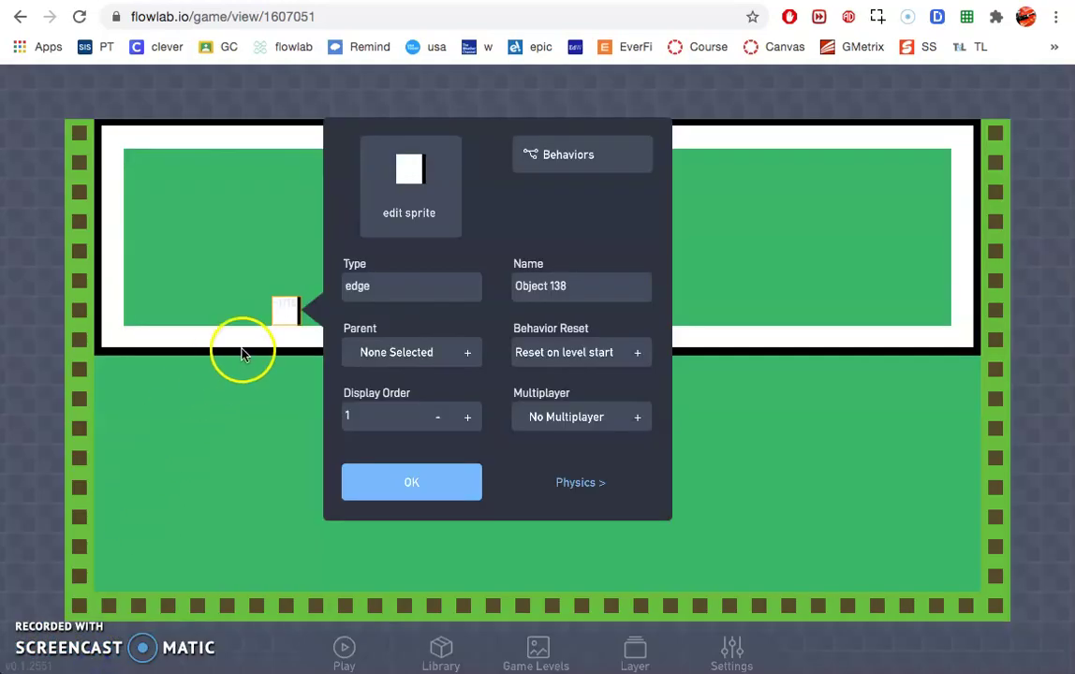
{"action": "left_click", "coordinate": [394, 485]}
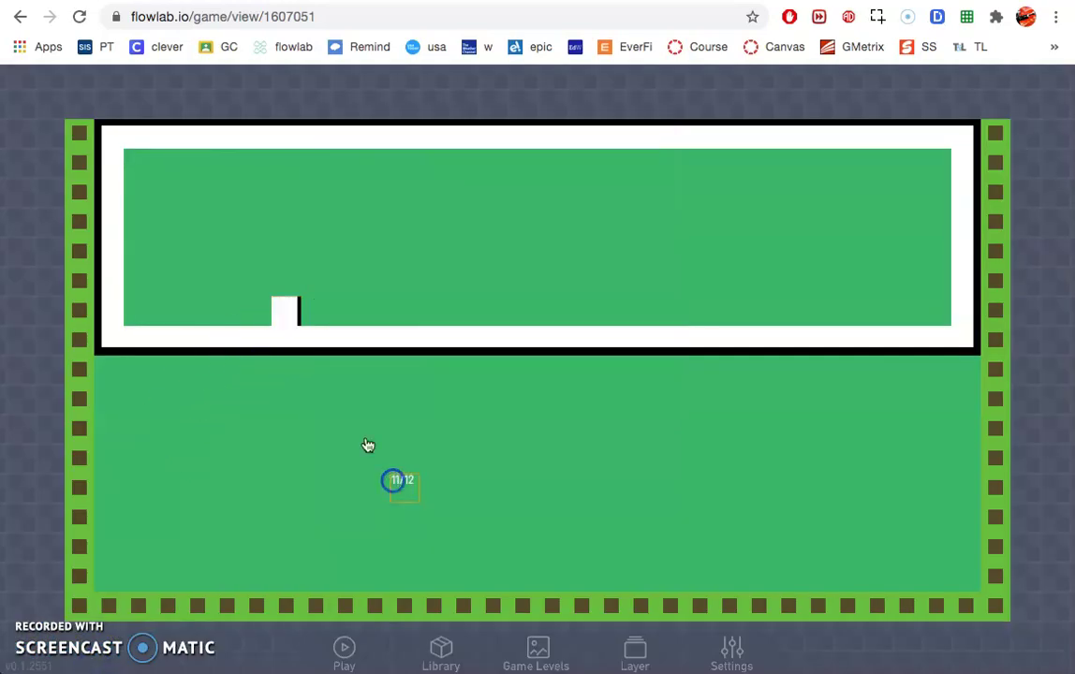
{"action": "left_click", "coordinate": [290, 309]}
{"action": "left_click_drag", "start_coordinate": [265, 309], "coordinate": [256, 316]}
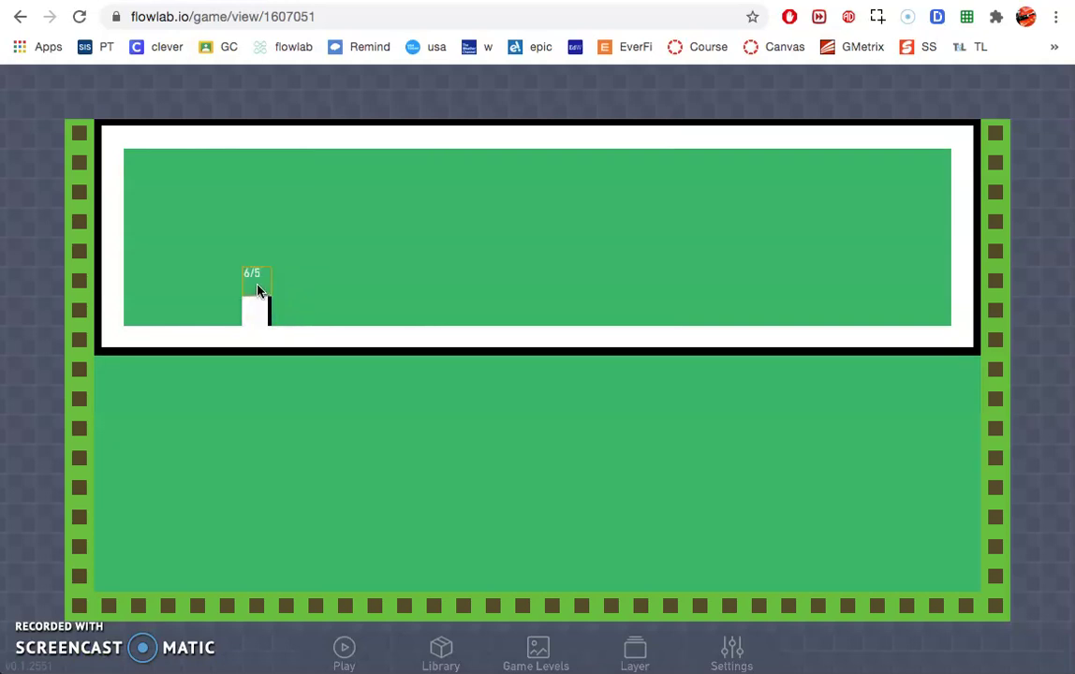
{"action": "left_click_drag", "start_coordinate": [257, 315], "coordinate": [284, 312]}
Step: Reopen the edge block's sprite and set the painting grid to 2
{"action": "left_click", "coordinate": [287, 312]}
{"action": "left_click", "coordinate": [305, 289]}
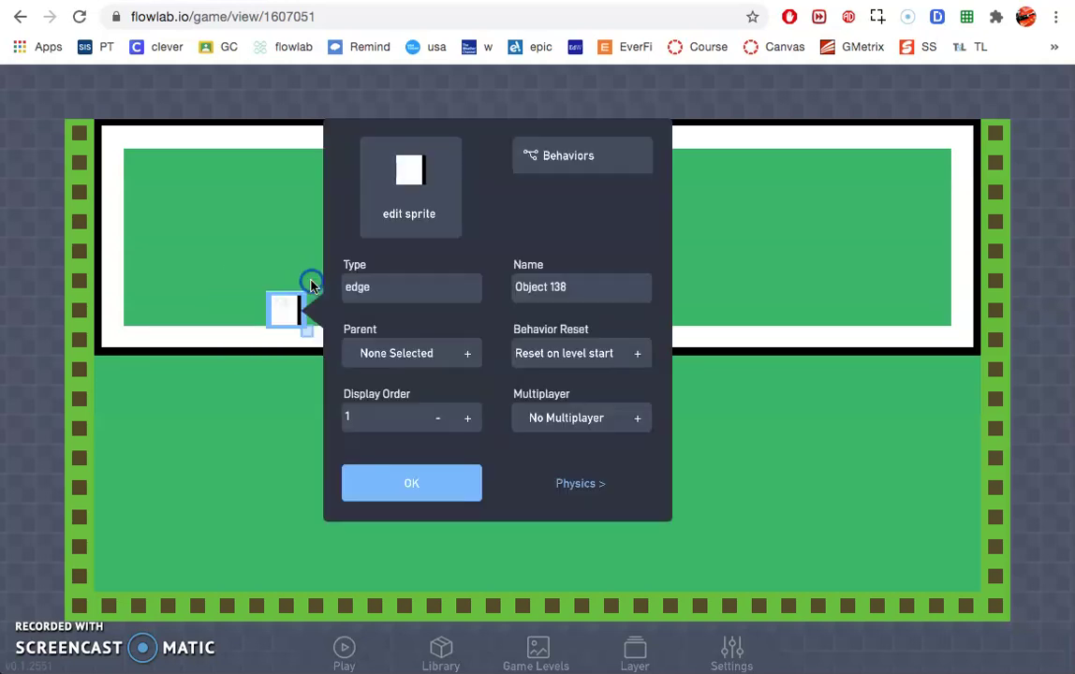
{"action": "left_click", "coordinate": [418, 179]}
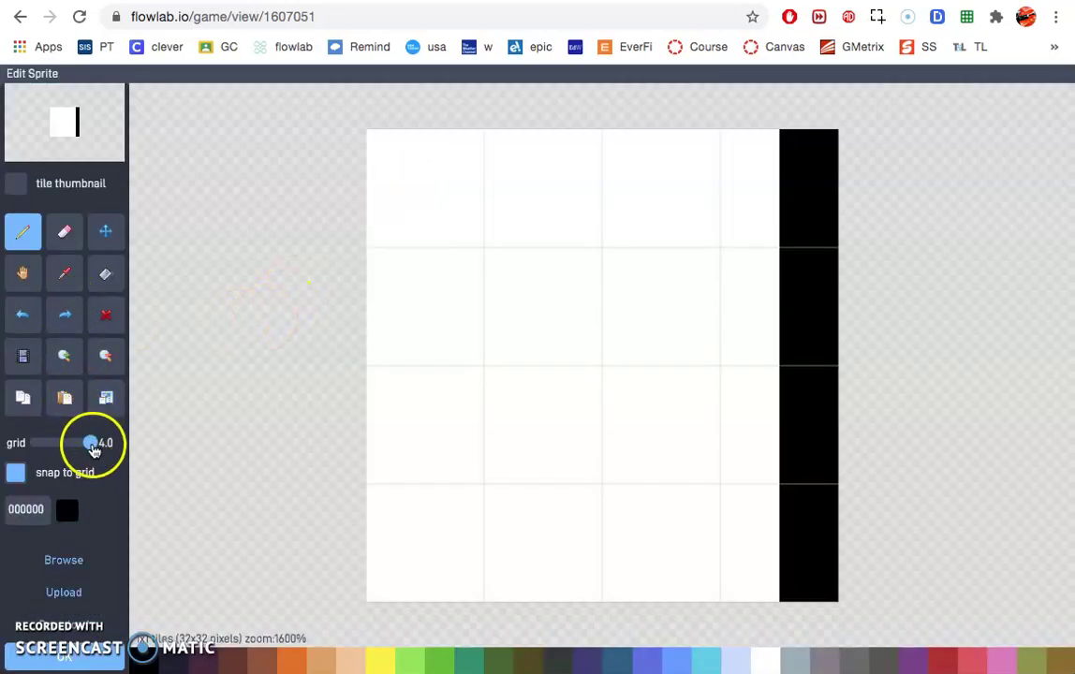
{"action": "left_click", "coordinate": [91, 444]}
{"action": "left_click_drag", "start_coordinate": [84, 448], "coordinate": [64, 447]}
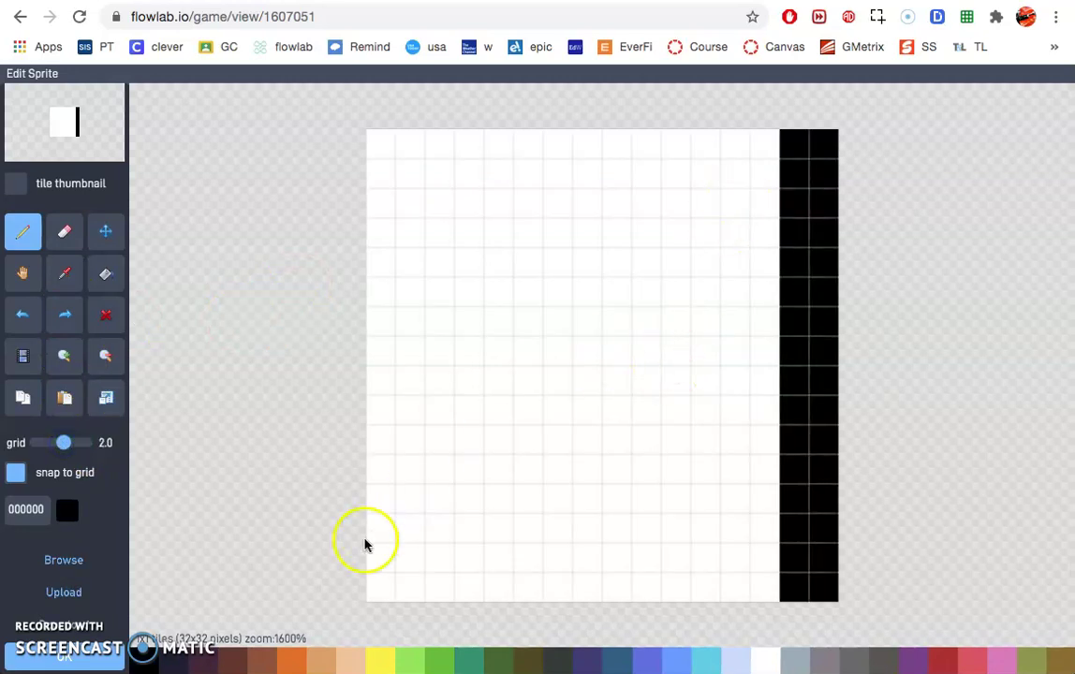
Step: Paint the left half of the black stripe white, leaving a thin black trim, and save
{"action": "left_click", "coordinate": [770, 660]}
{"action": "mouse_move", "coordinate": [794, 141]}
{"action": "left_mouse_down"}
{"action": "mouse_move", "coordinate": [780, 554]}
{"action": "mouse_move", "coordinate": [793, 588]}
{"action": "left_mouse_up"}
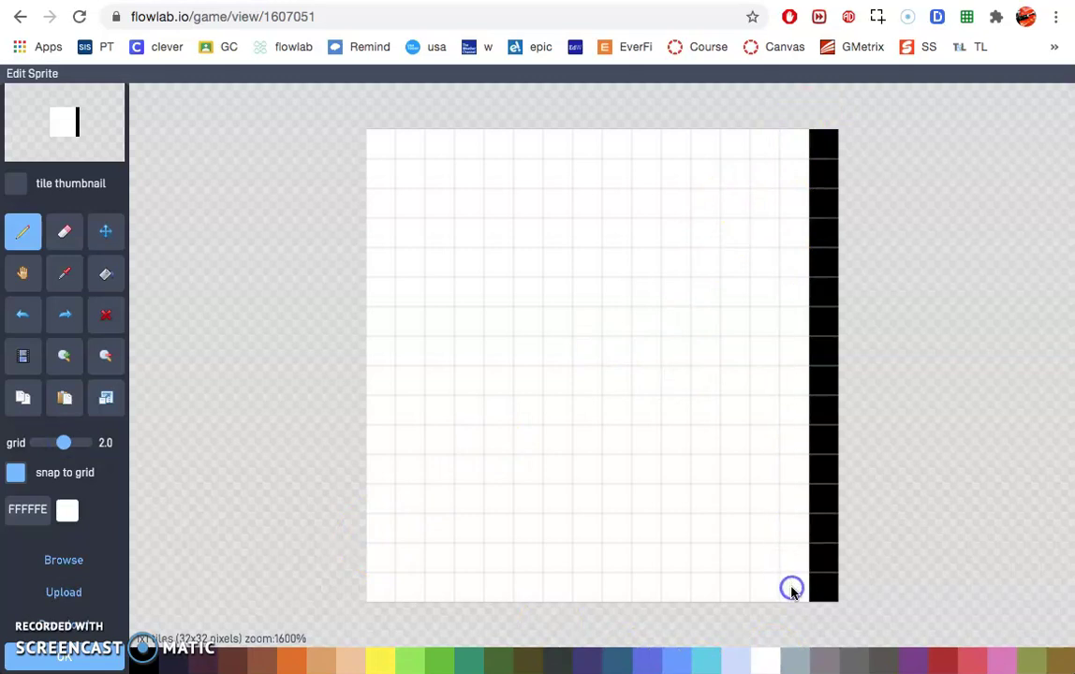
{"action": "left_click", "coordinate": [82, 660]}
{"action": "left_click", "coordinate": [99, 659]}
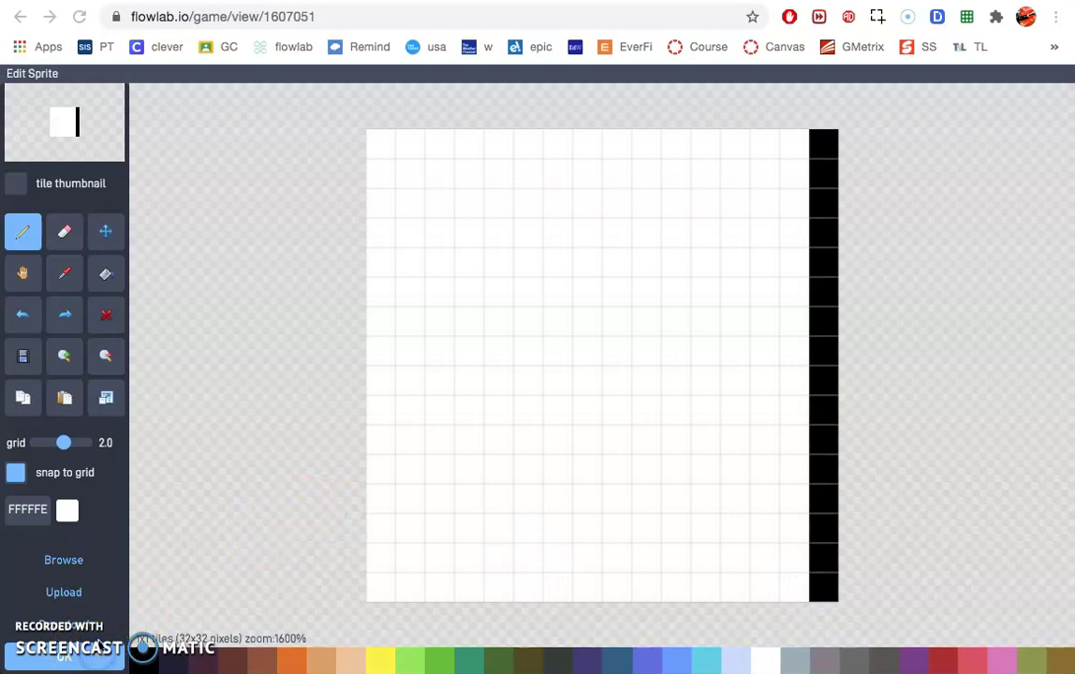
{"action": "left_click", "coordinate": [105, 656]}
{"action": "left_click", "coordinate": [103, 597]}
{"action": "left_click", "coordinate": [91, 654]}
{"action": "left_click", "coordinate": [95, 654]}
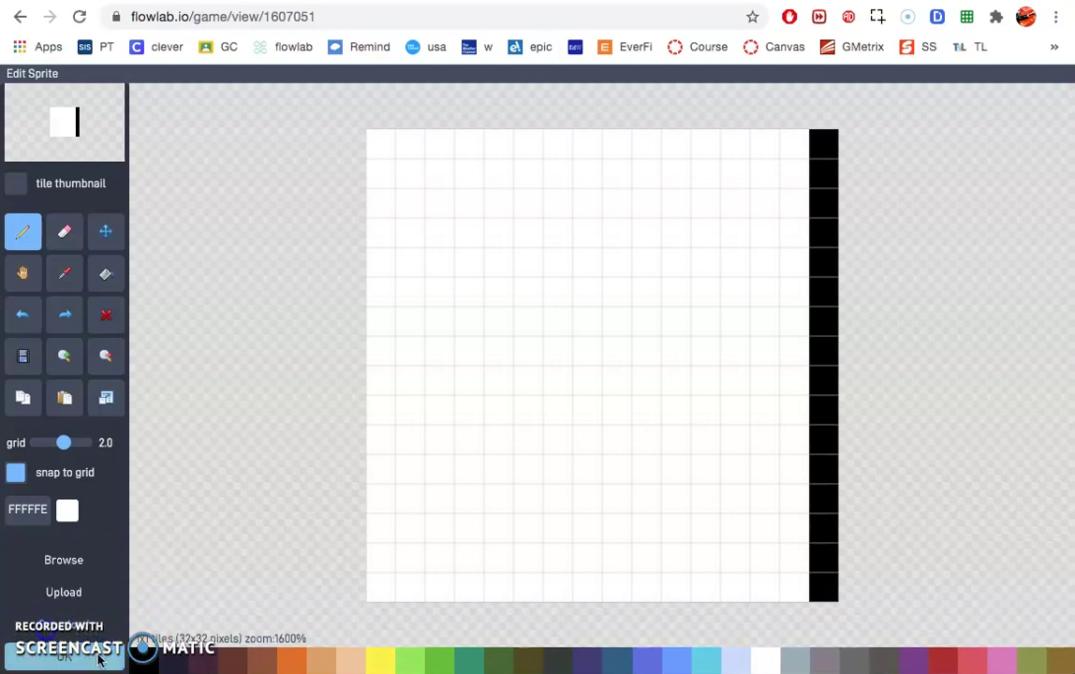
{"action": "left_click", "coordinate": [86, 659]}
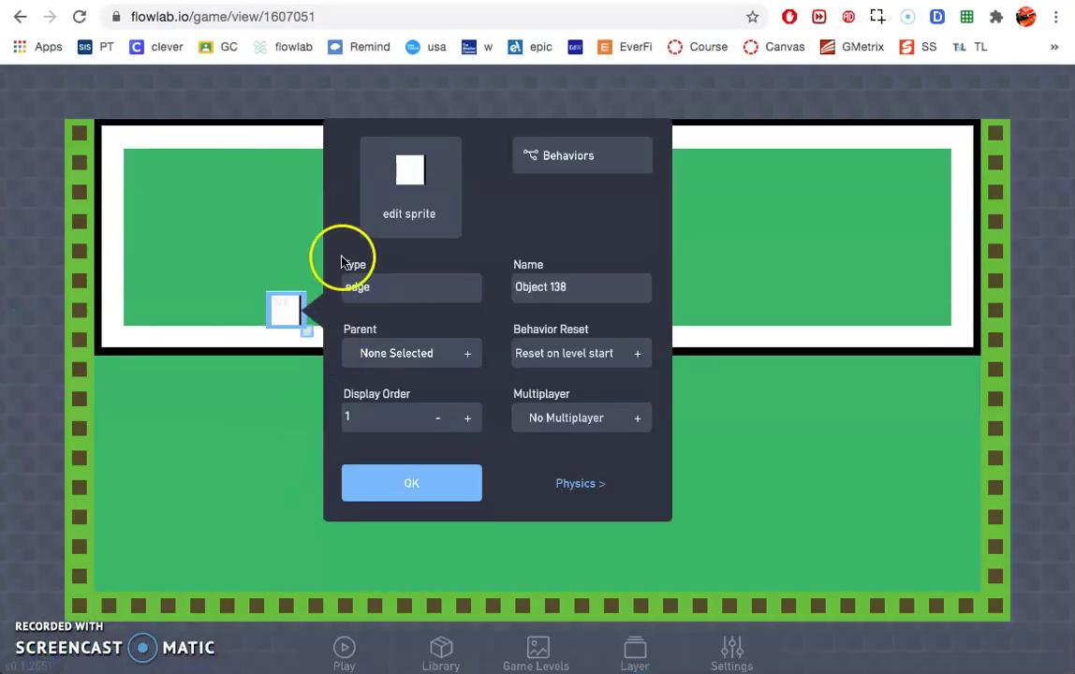
Step: Clone the edge block to the top of the field and below it, discarding the extra clone
{"action": "left_click", "coordinate": [432, 480]}
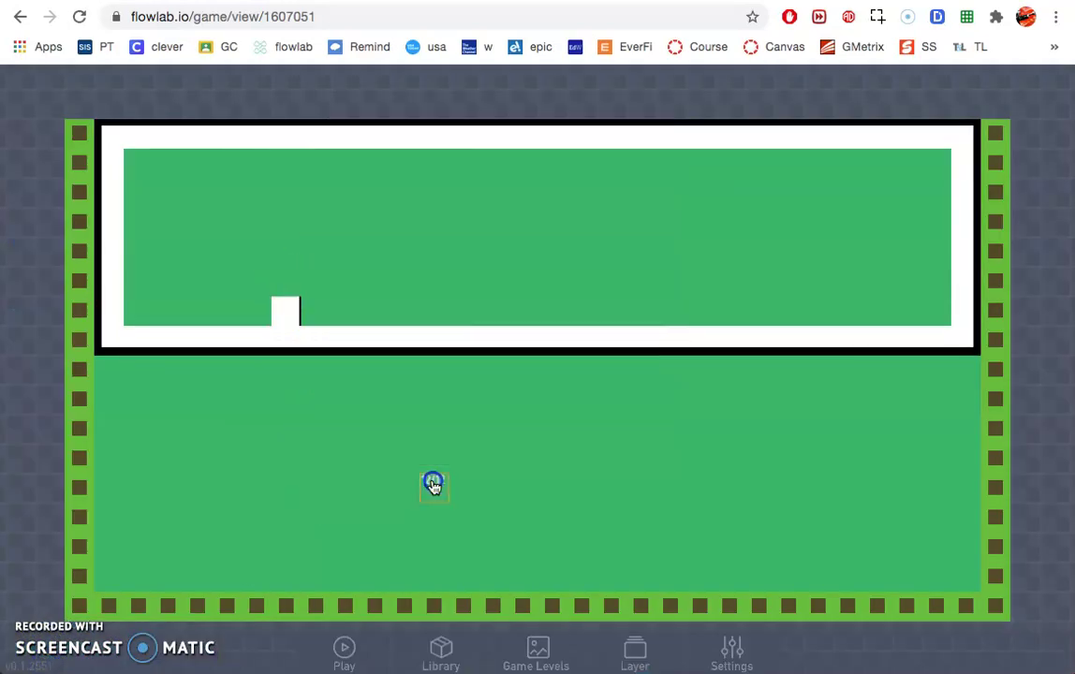
{"action": "left_click", "coordinate": [296, 310]}
{"action": "left_click", "coordinate": [283, 286]}
{"action": "left_click", "coordinate": [283, 283]}
{"action": "left_click_drag", "start_coordinate": [288, 289], "coordinate": [288, 168]}
{"action": "left_click", "coordinate": [288, 192]}
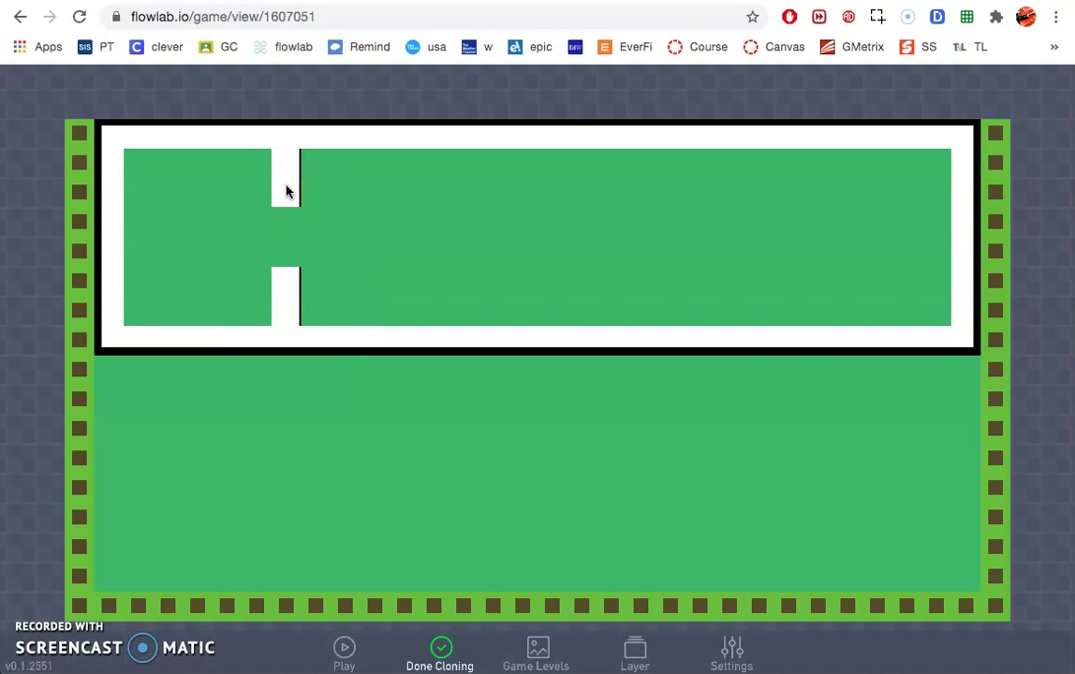
{"action": "left_click_drag", "start_coordinate": [287, 191], "coordinate": [305, 255]}
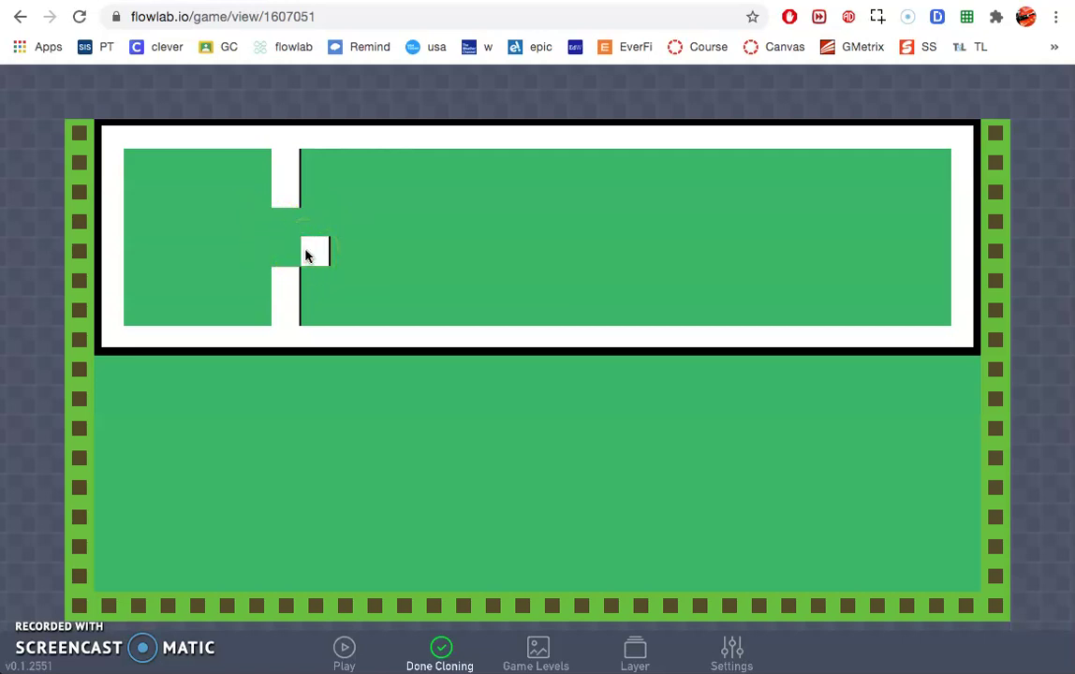
{"action": "mouse_move", "coordinate": [305, 255]}
{"action": "left_mouse_down"}
{"action": "mouse_move", "coordinate": [333, 215]}
{"action": "mouse_move", "coordinate": [454, 560]}
{"action": "mouse_move", "coordinate": [443, 654]}
{"action": "left_mouse_up"}
{"action": "mouse_move", "coordinate": [184, 185]}
{"action": "left_mouse_down"}
{"action": "mouse_move", "coordinate": [249, 185]}
{"action": "mouse_move", "coordinate": [198, 217]}
{"action": "mouse_move", "coordinate": [401, 279]}
{"action": "left_mouse_up"}
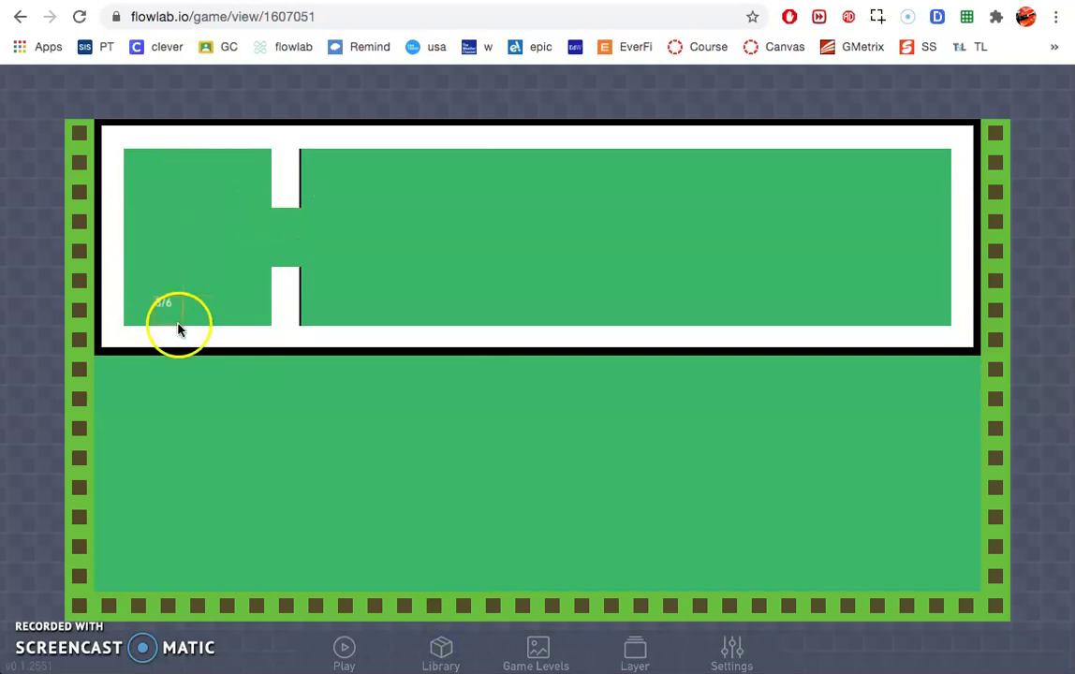